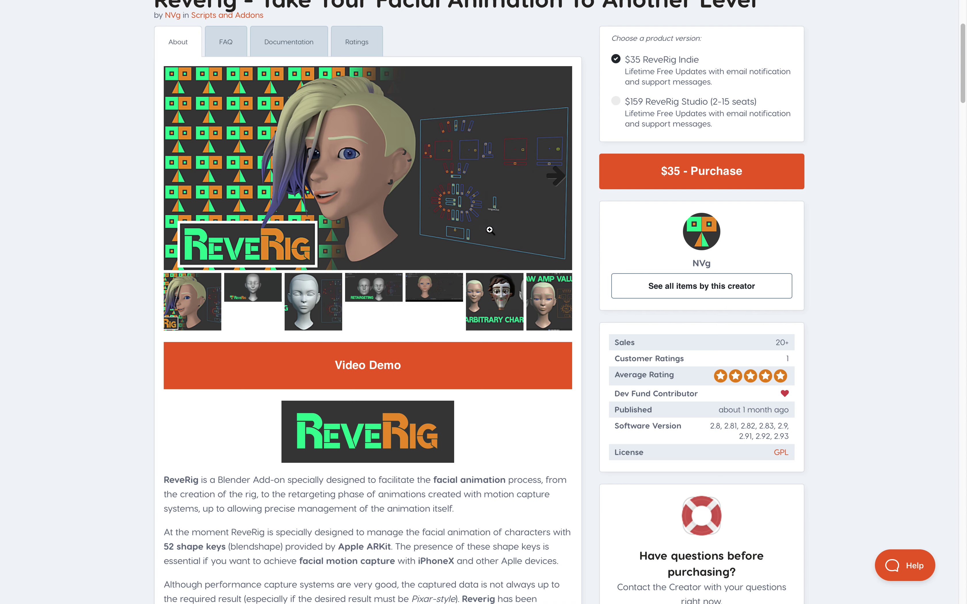
- Read the ReveRig product page from its overview through the Facial Rigging and Animation Retargeting sections
scroll(486, 205, "down", 7)
scroll(516, 298, "down", 8)
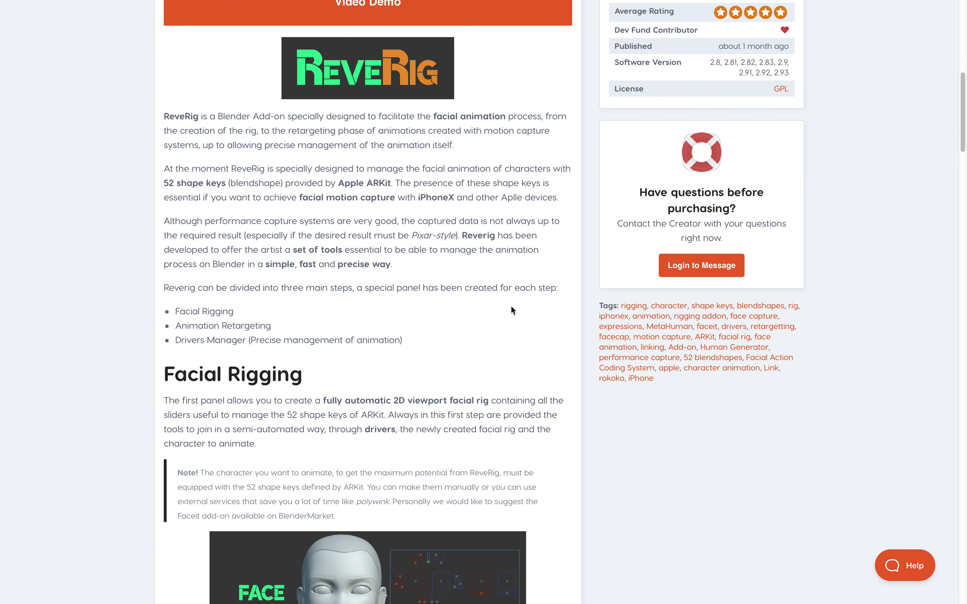
scroll(334, 351, "down", 9)
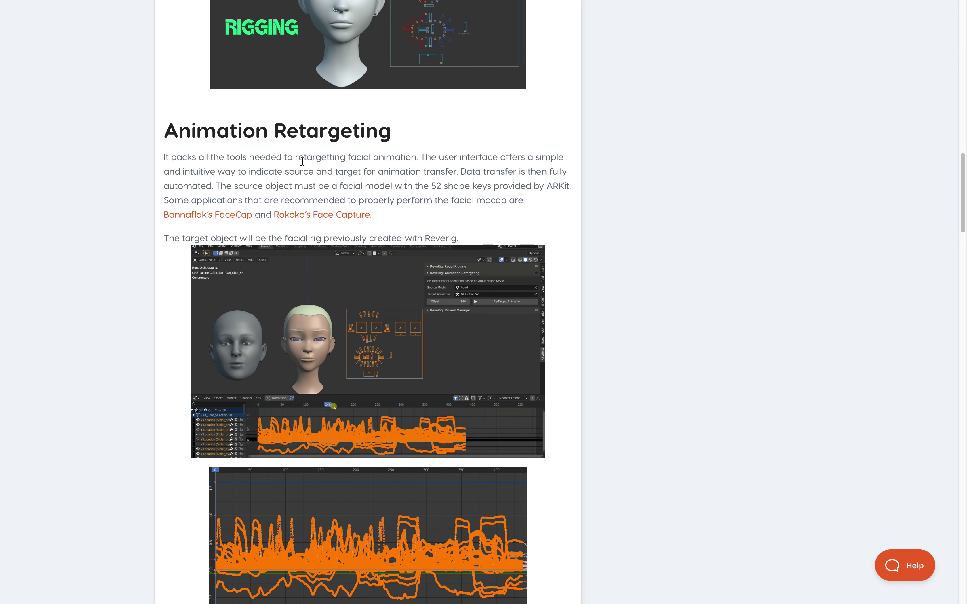
scroll(295, 230, "down", 1)
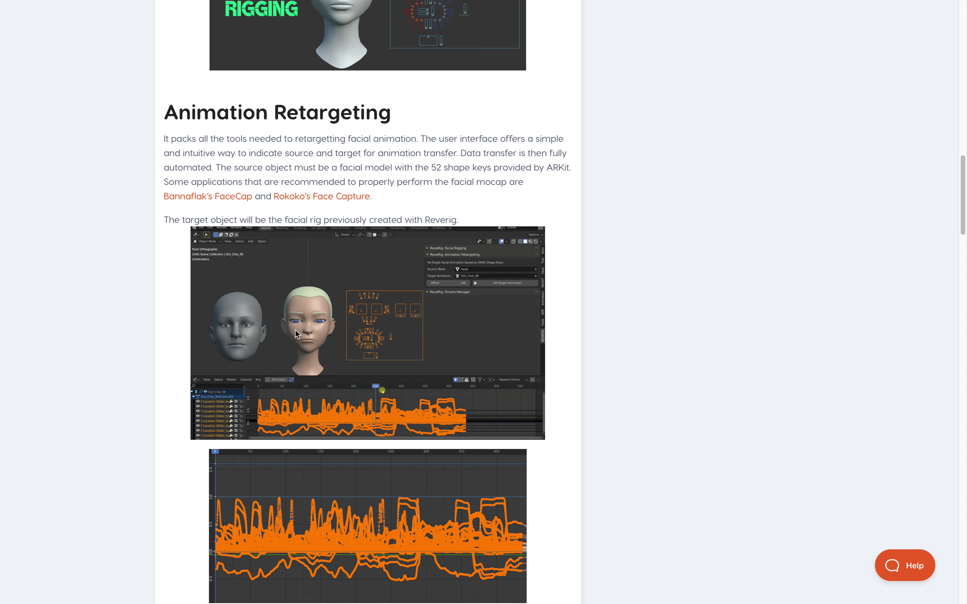
scroll(277, 349, "down", 1)
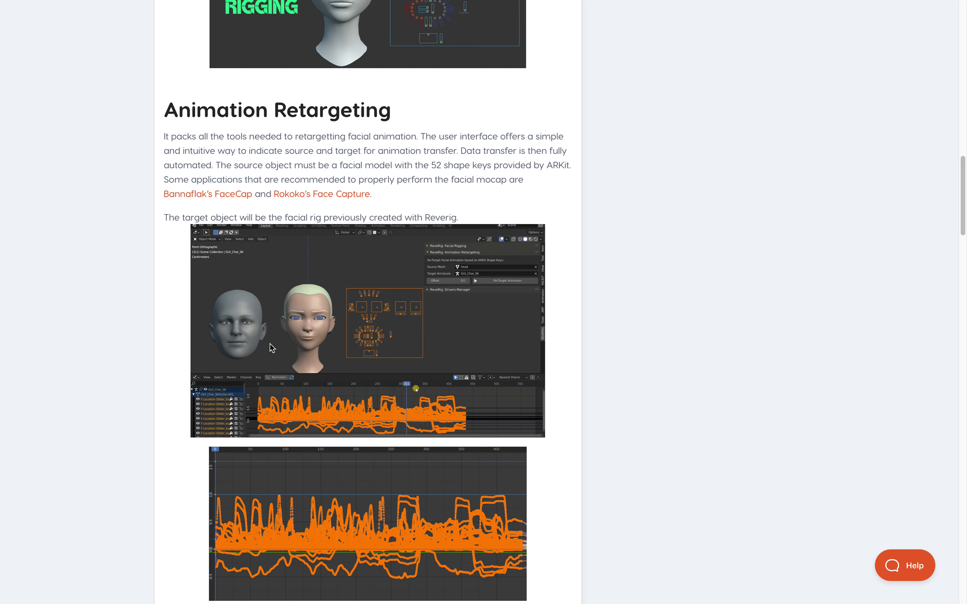
scroll(269, 343, "down", 2)
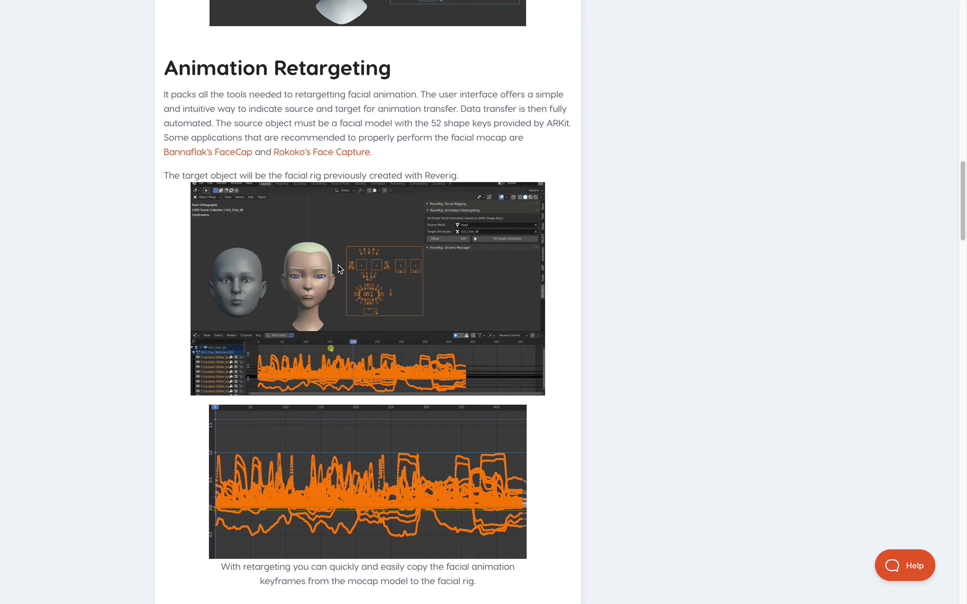
scroll(302, 313, "down", 1)
scroll(303, 314, "down", 8)
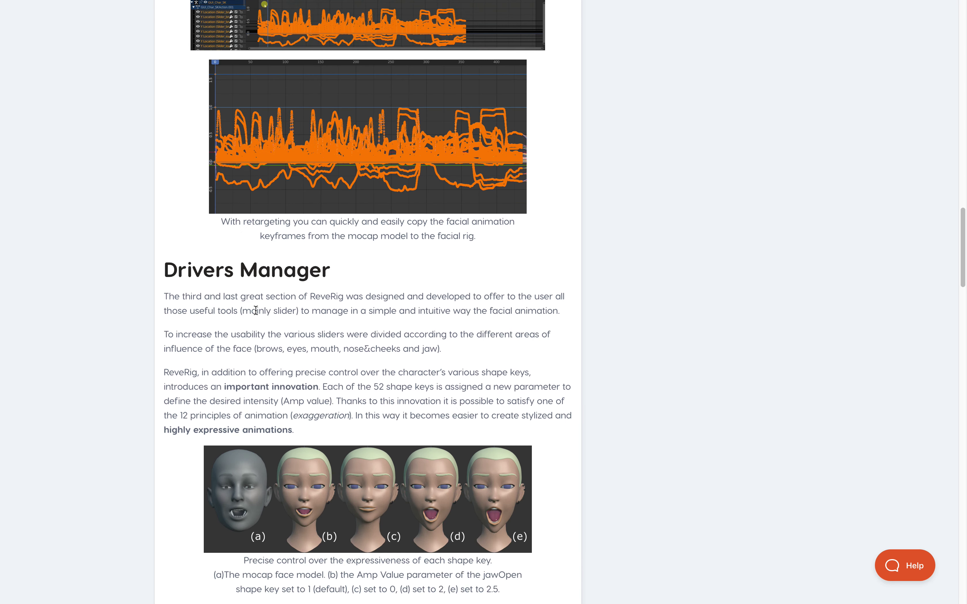
- Read the Drivers Manager, Support and Arbitrary Characters sections, and return to the start of the ReveRig product page
scroll(351, 358, "down", 3)
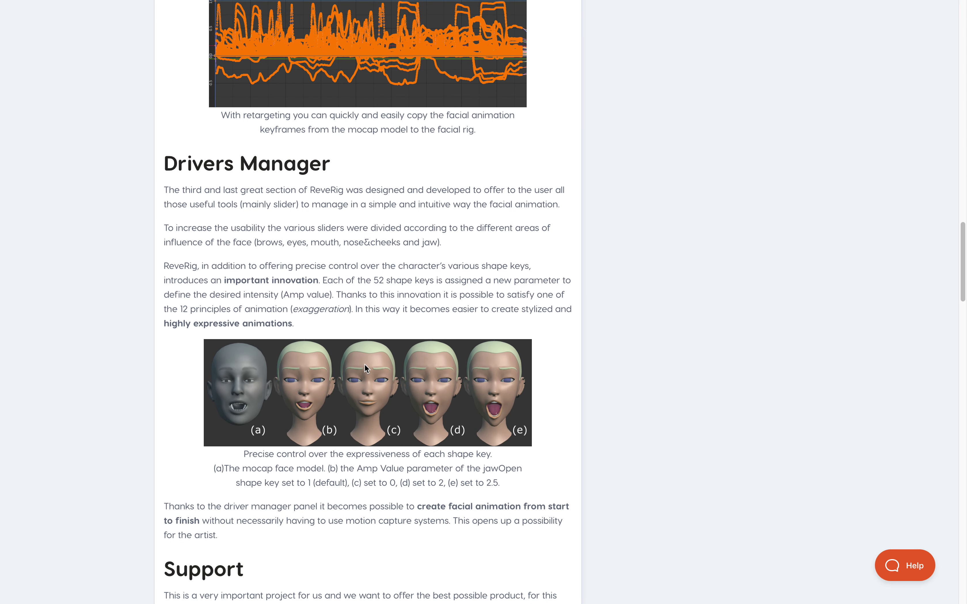
scroll(363, 376, "down", 1)
scroll(363, 376, "down", 1)
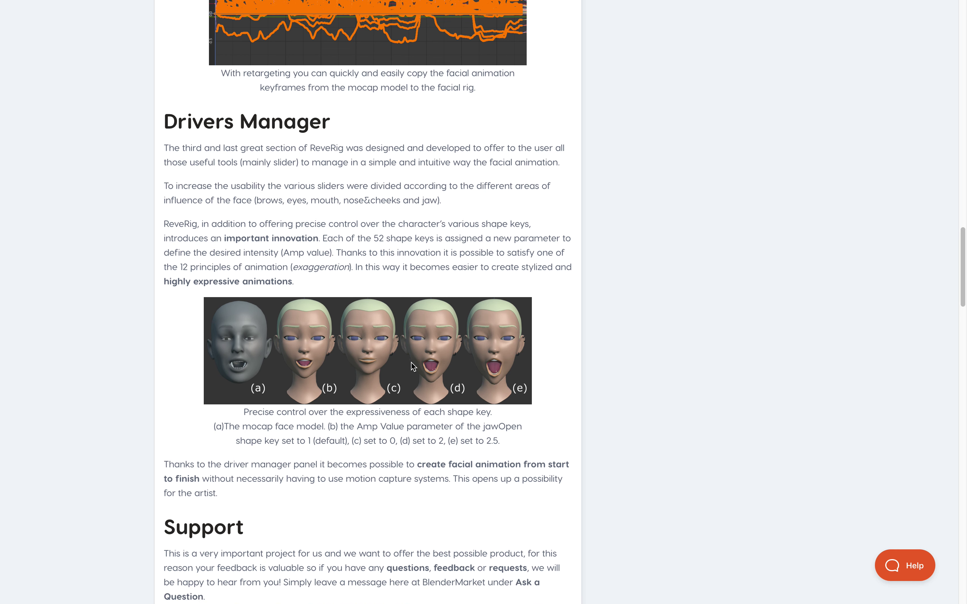
scroll(419, 373, "down", 1)
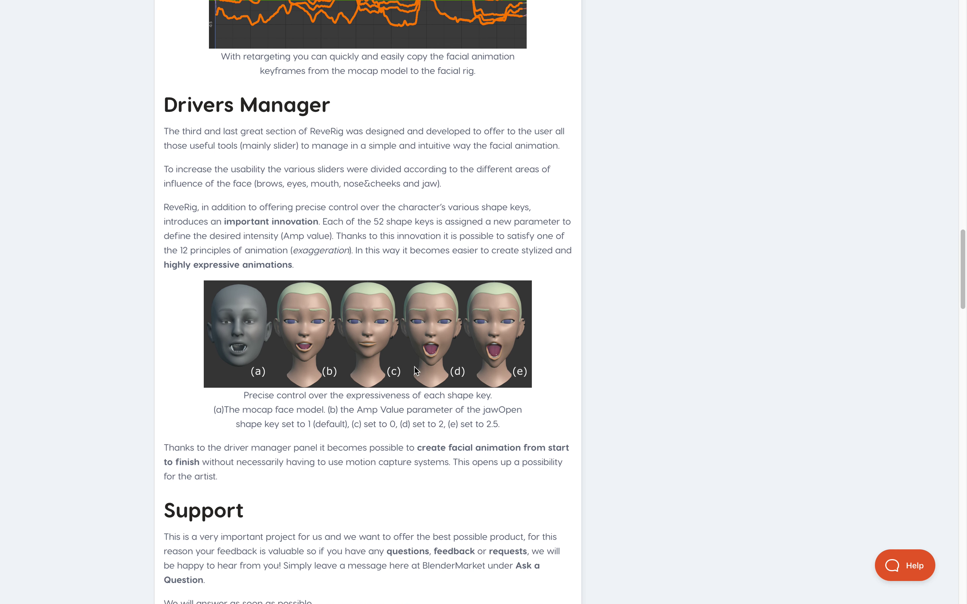
scroll(404, 370, "down", 1)
scroll(419, 362, "down", 20)
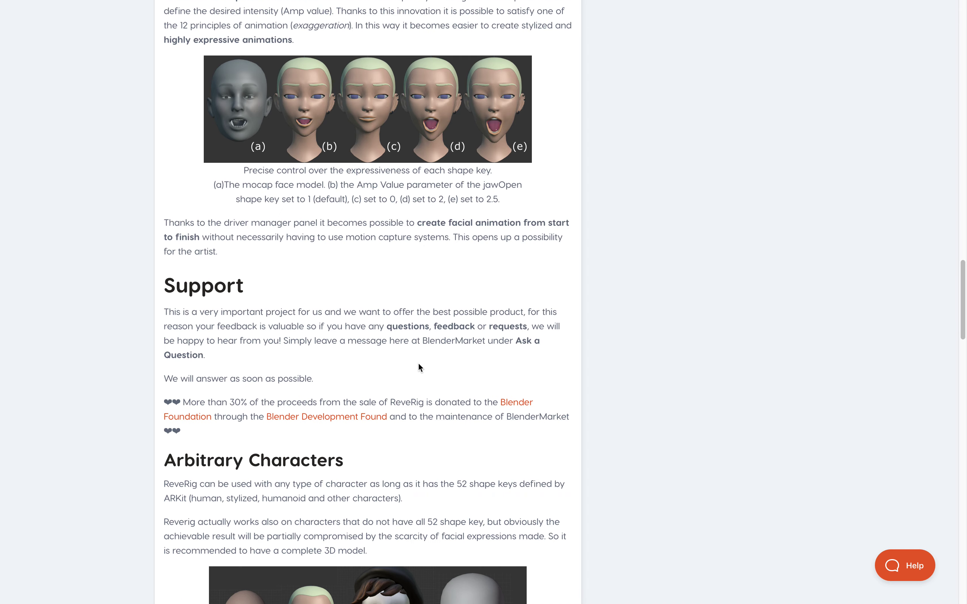
scroll(420, 365, "up", 10)
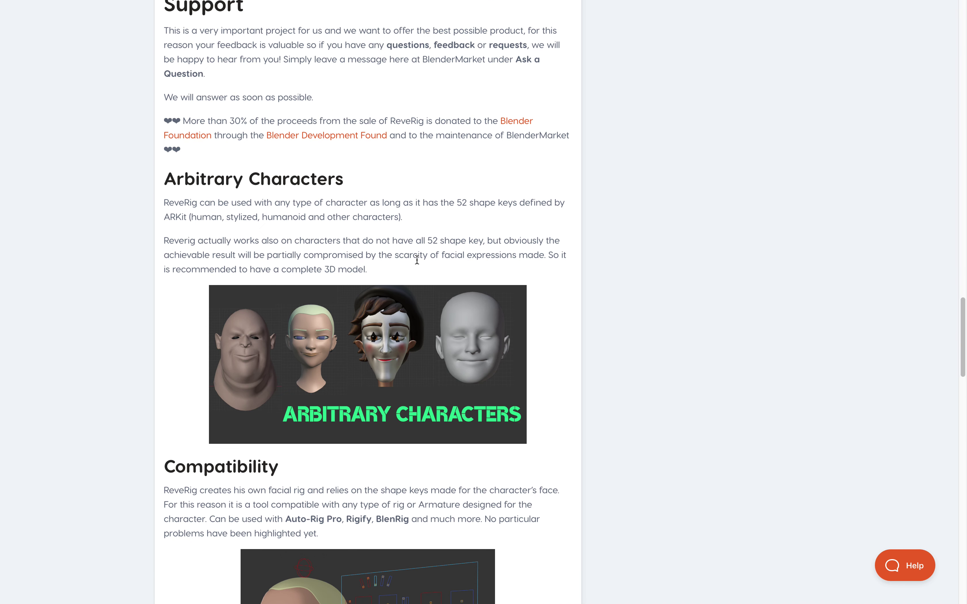
left_click_drag(962, 320, 962, 98)
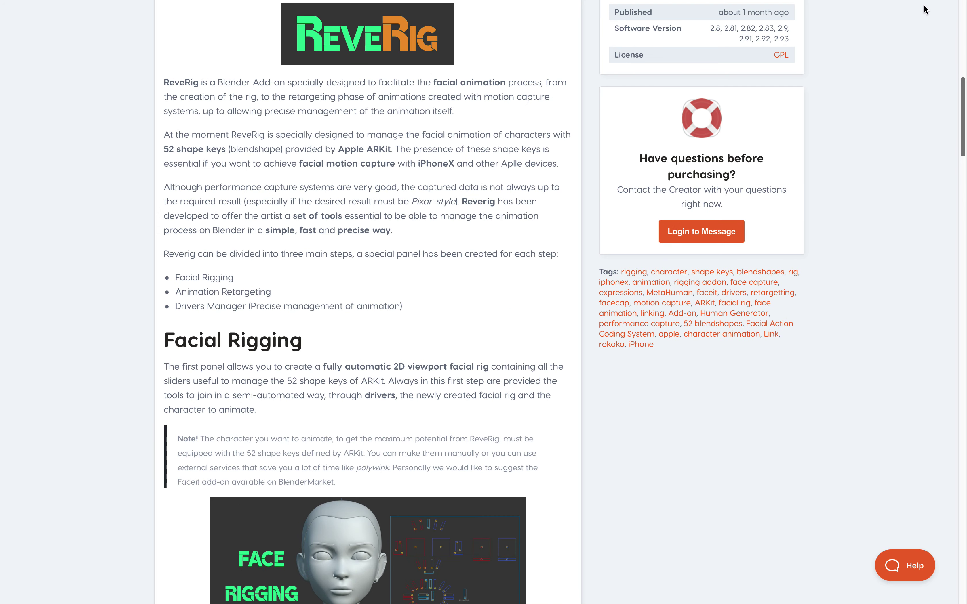
left_click(963, 62)
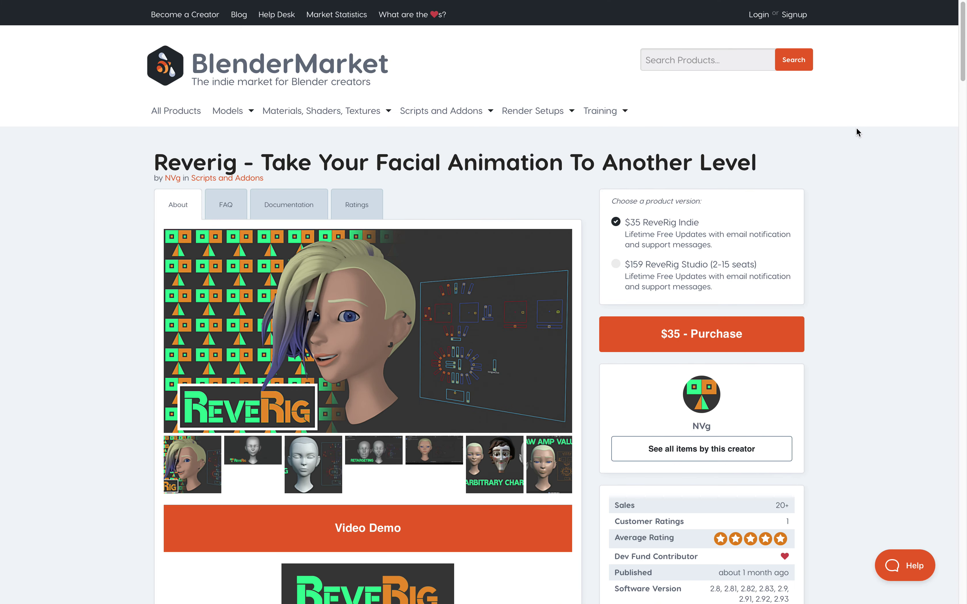
- Switch to Blender, play the motion-capture animation of the grey head, and stop the playback
key("ctrl+Left")
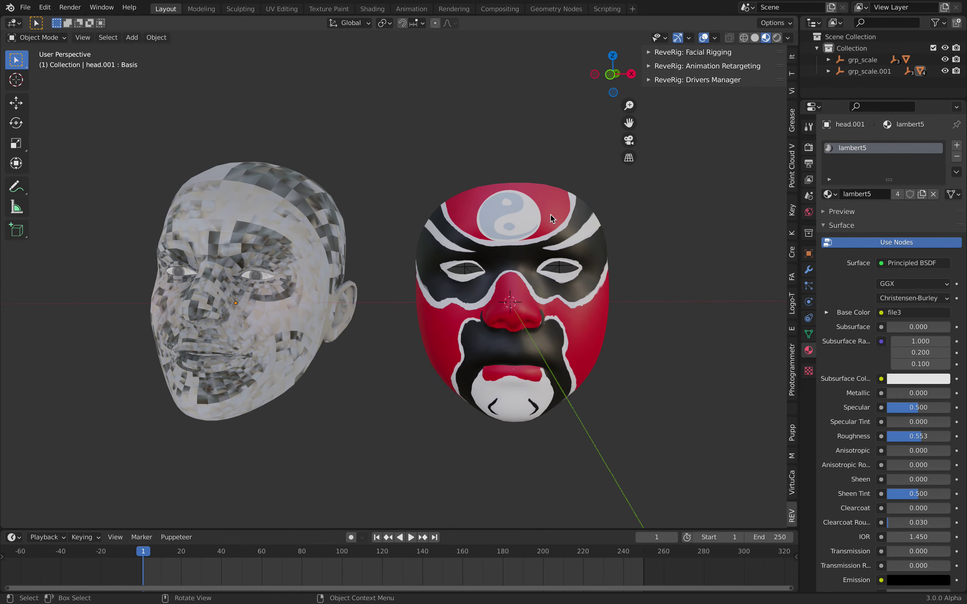
middle_click_drag(551, 218, 399, 224)
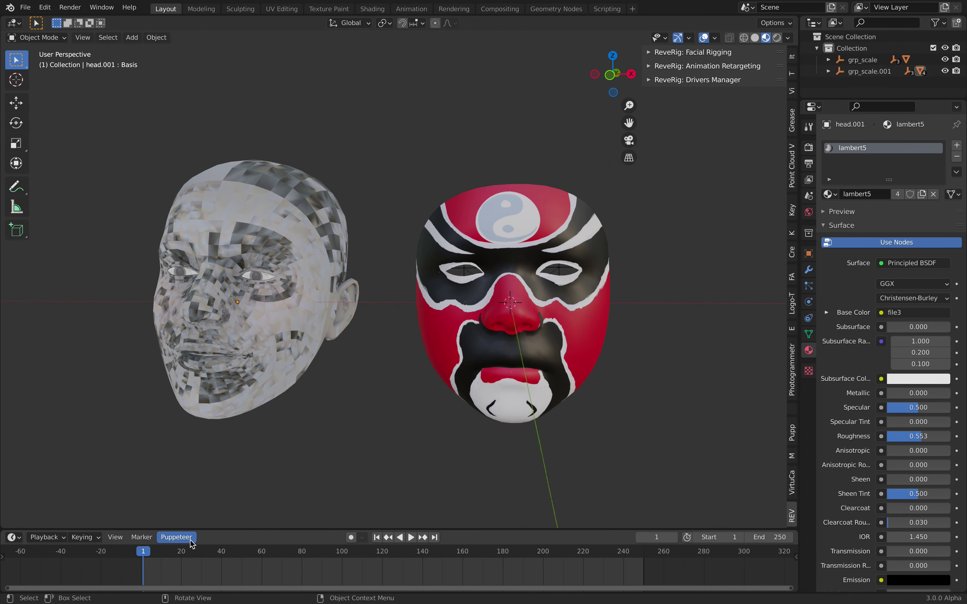
left_click(411, 538)
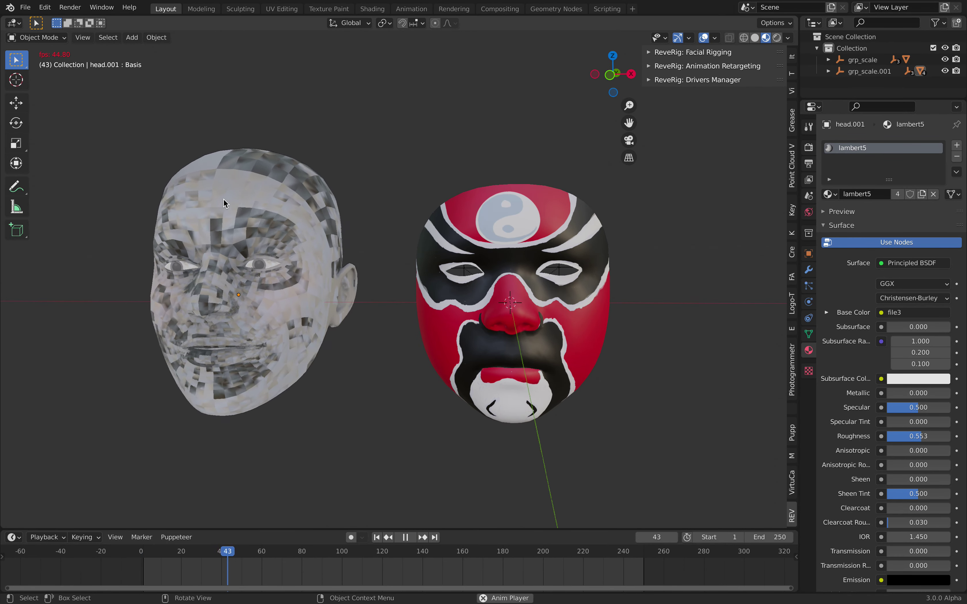
left_click(405, 538)
left_click(295, 189)
left_click(247, 118)
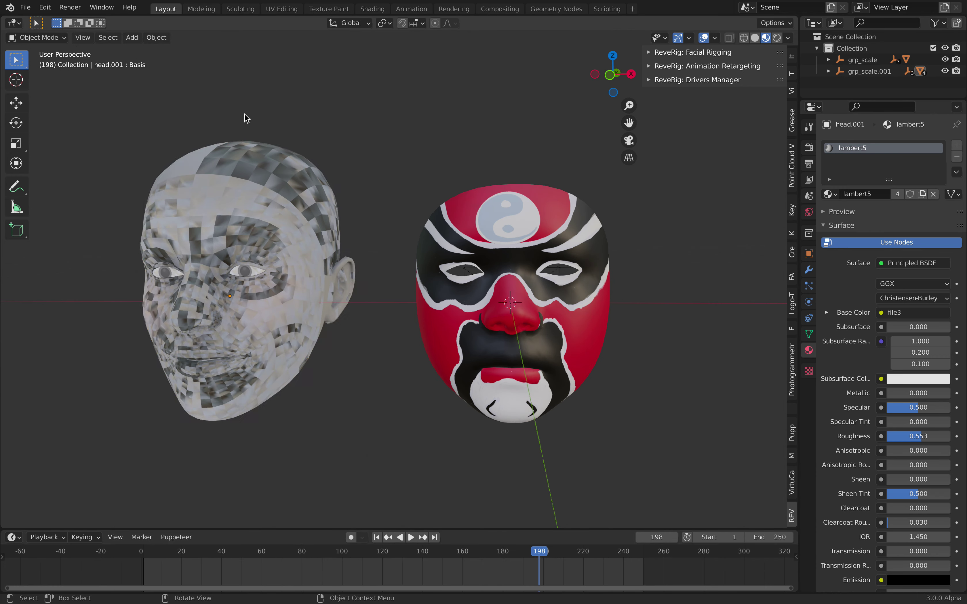
- Select all mesh objects and turn off Auto Smooth in the normals settings of the head.001 mesh
left_click(108, 37)
mouse_move(144, 119)
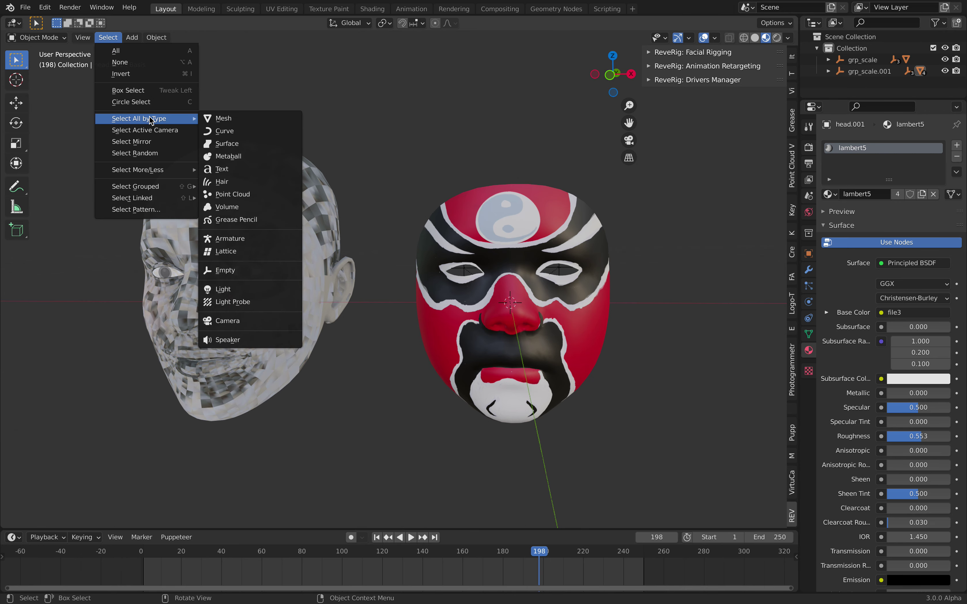
left_click(223, 118)
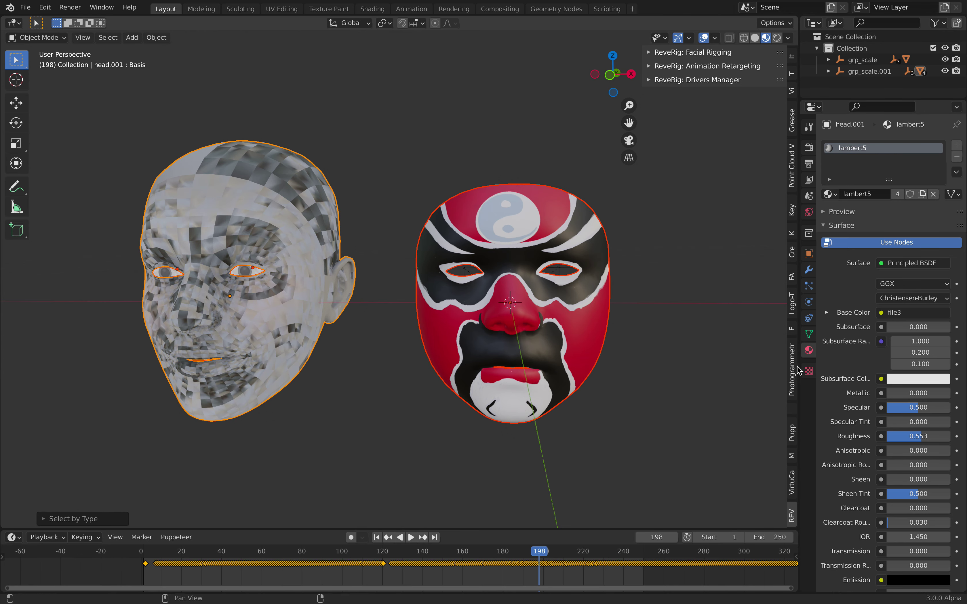
left_click(809, 334)
left_click(880, 397)
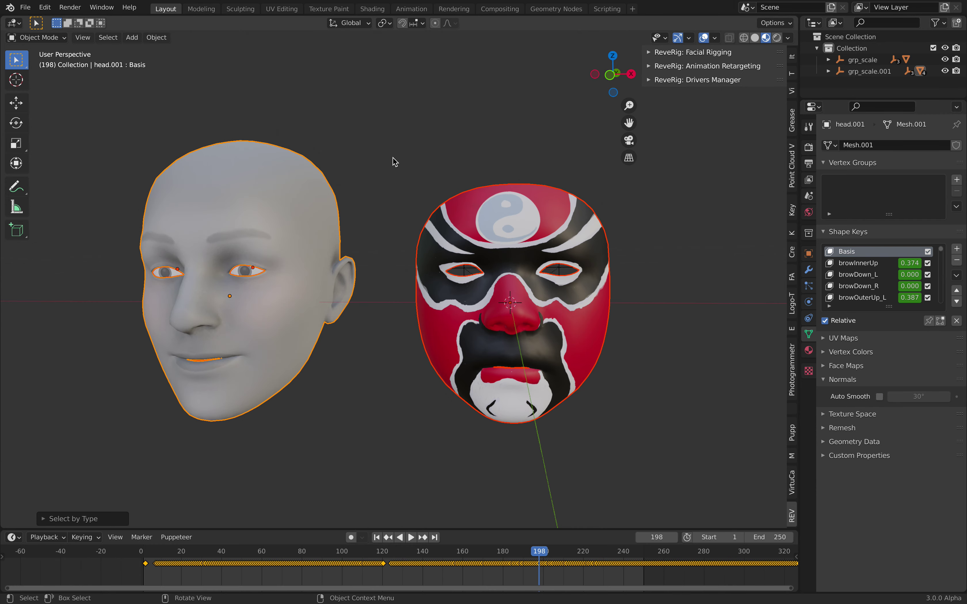
- Replay and stop the grey head's animation, and inspect the red mask model from different angles
left_click(394, 162)
key("space")
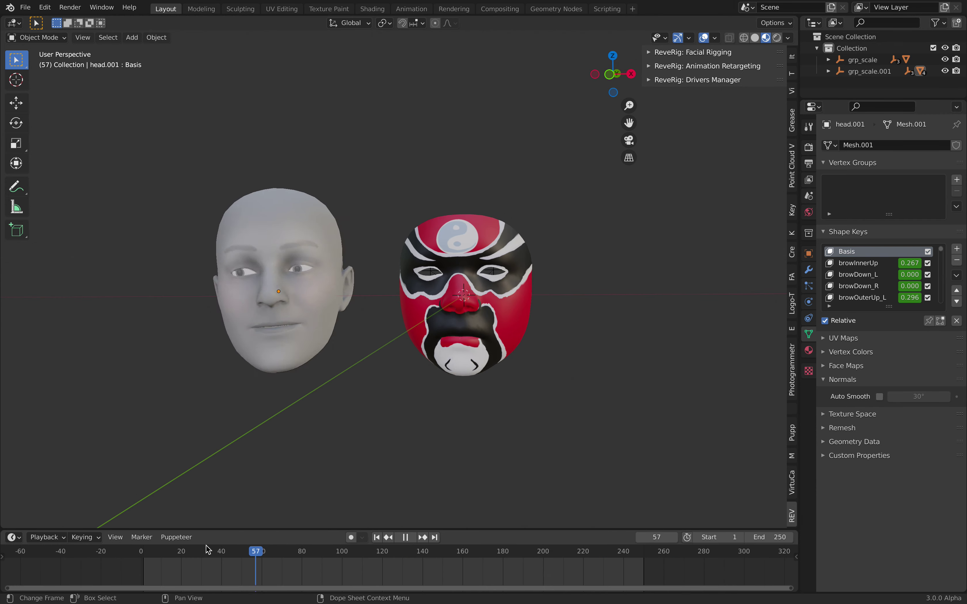
key("space")
left_click(464, 280)
middle_click_drag(464, 280, 471, 239)
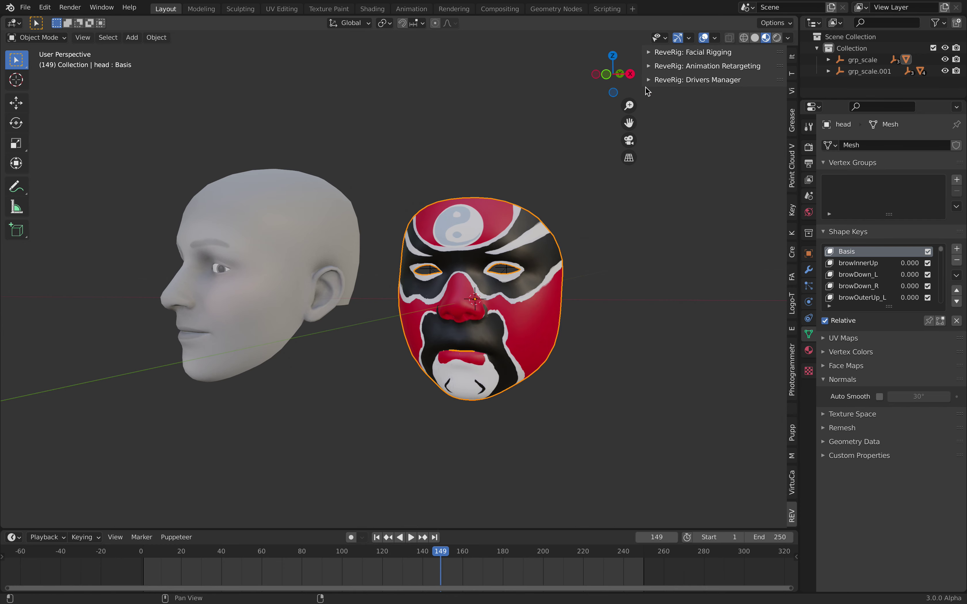
middle_click_drag(624, 168, 557, 190)
left_click(515, 195)
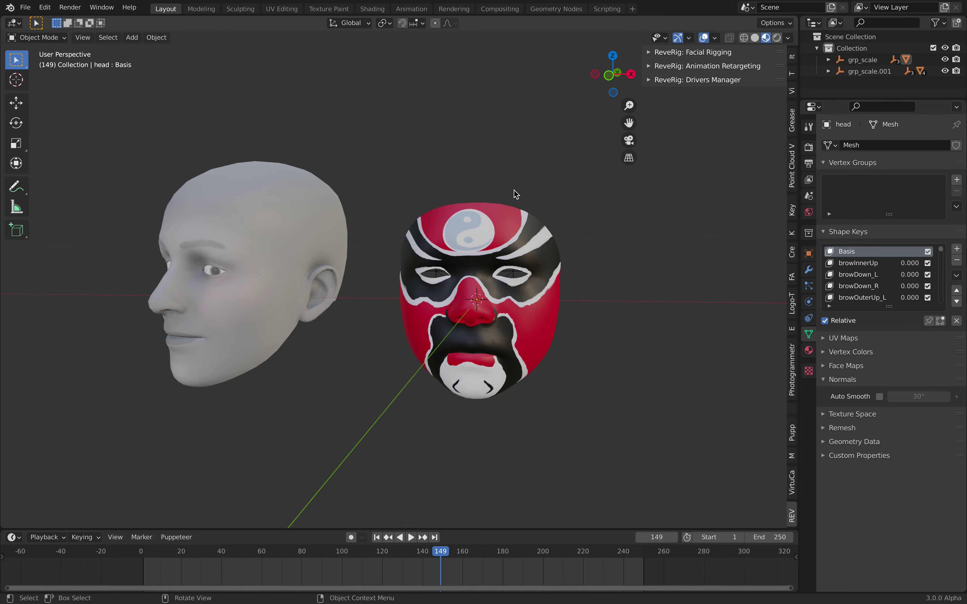
- Enlarge the shape key list and the properties area while comparing the shape keys of the grey head and the red mask
left_click(335, 215)
middle_click_drag(335, 215, 399, 222)
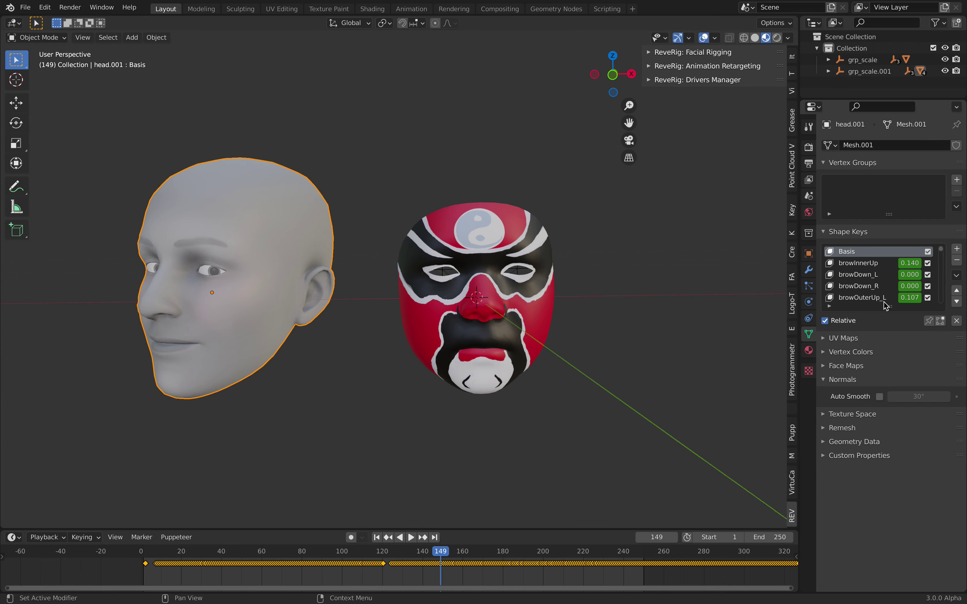
left_click_drag(886, 305, 886, 433)
middle_click_drag(705, 385, 439, 248)
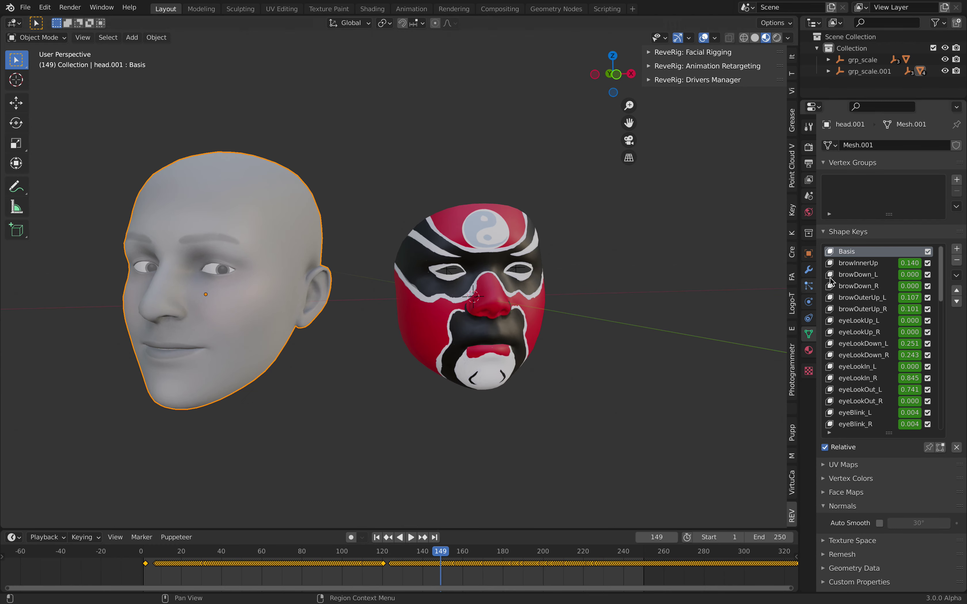
left_click(476, 304)
middle_click_drag(476, 304, 303, 199)
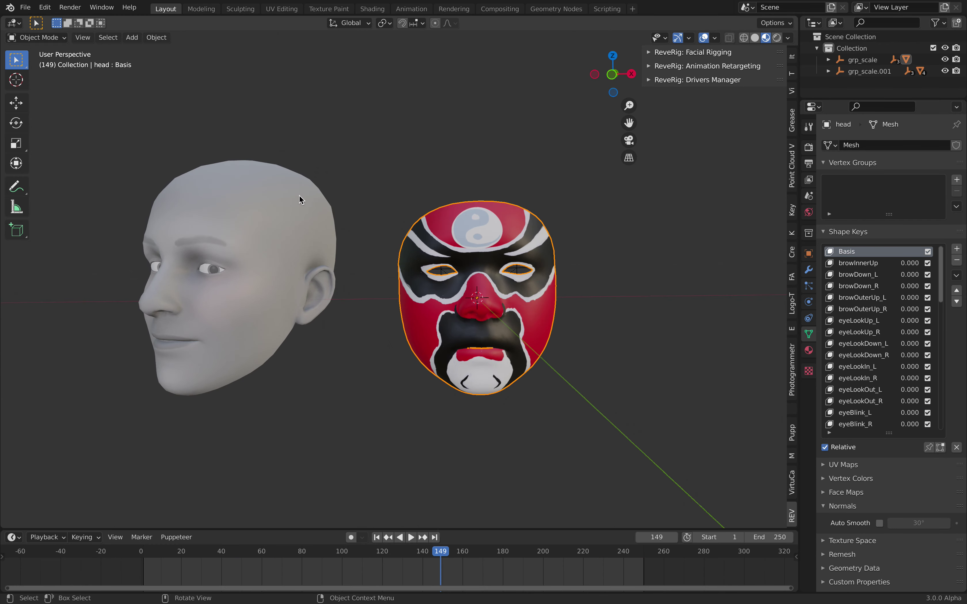
left_click(302, 200)
left_click_drag(887, 433, 887, 466)
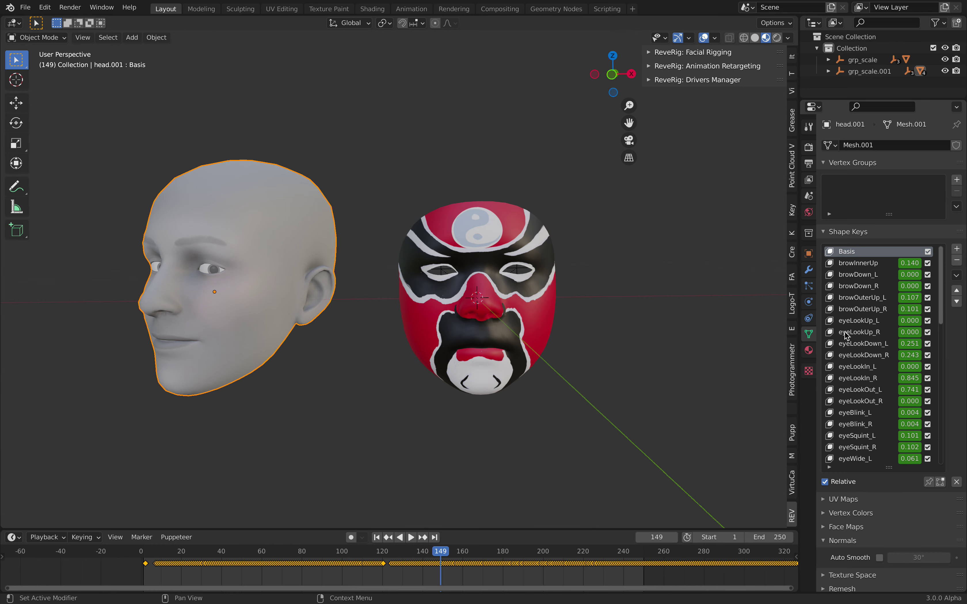
left_click_drag(800, 85, 766, 84)
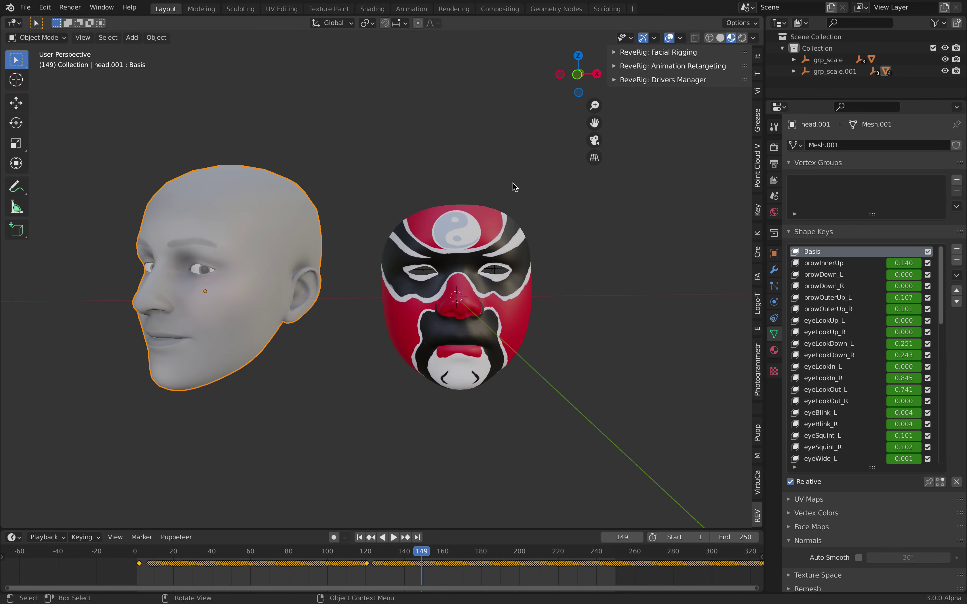
- Select the red mask and check its browInnerUp shape key value
scroll(300, 206, "up", 1)
middle_click_drag(252, 210, 254, 164)
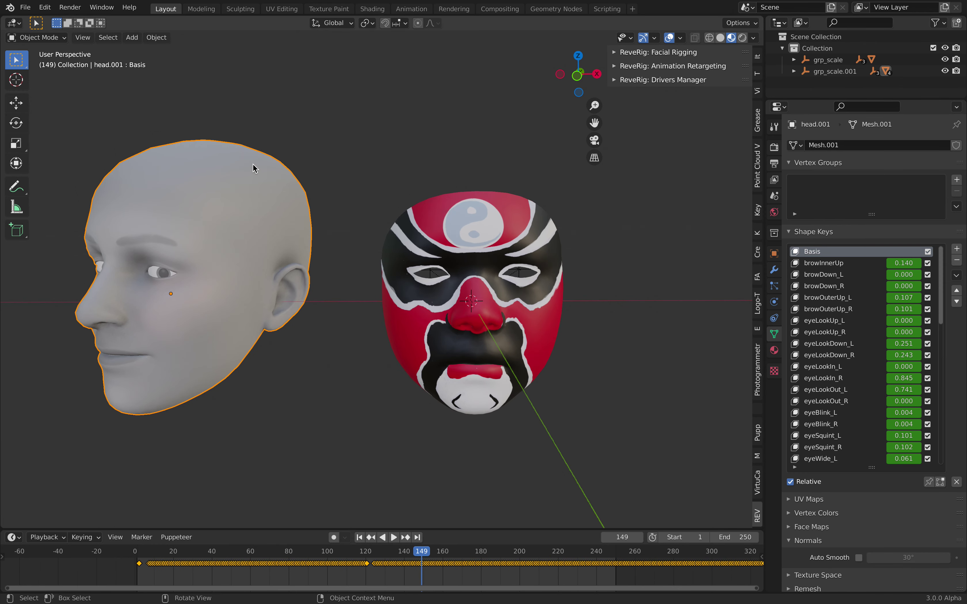
left_click(494, 213)
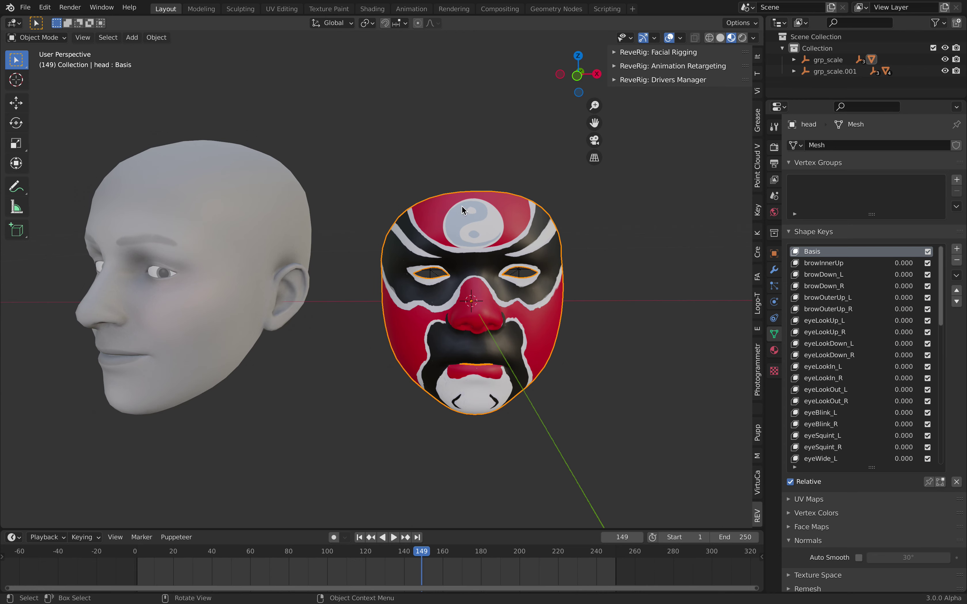
mouse_move(904, 263)
left_mouse_down()
mouse_move(935, 263)
mouse_move(905, 263)
left_mouse_up()
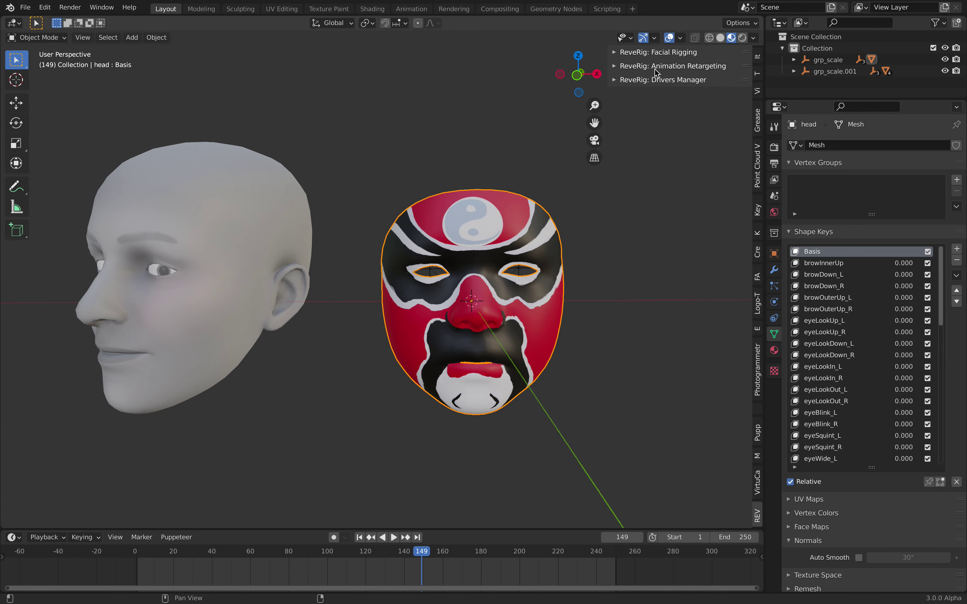
- Create the ReveRig facial rig armature from the Facial Rigging tools
left_click(645, 52)
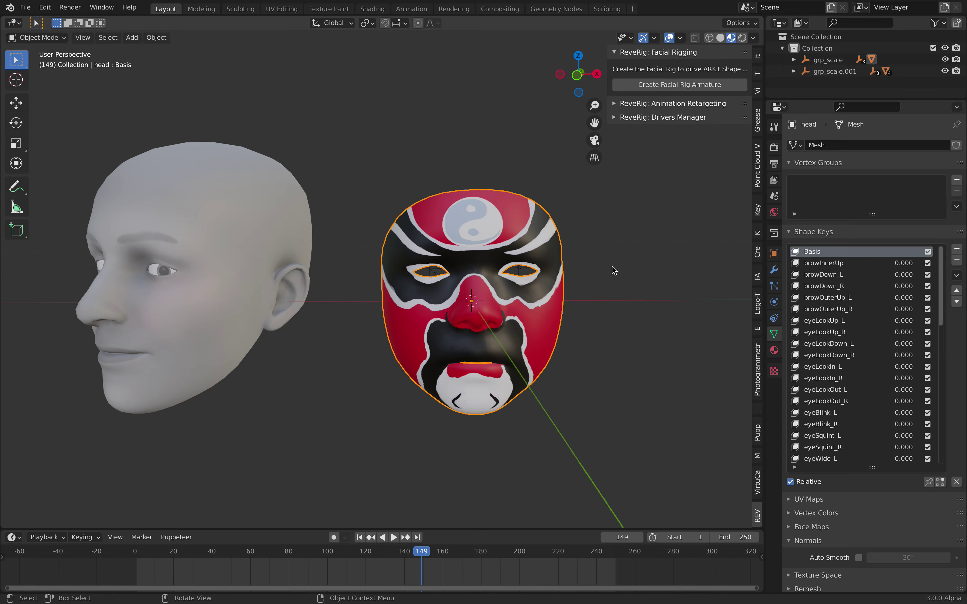
middle_click_drag(544, 258, 442, 230, "shift")
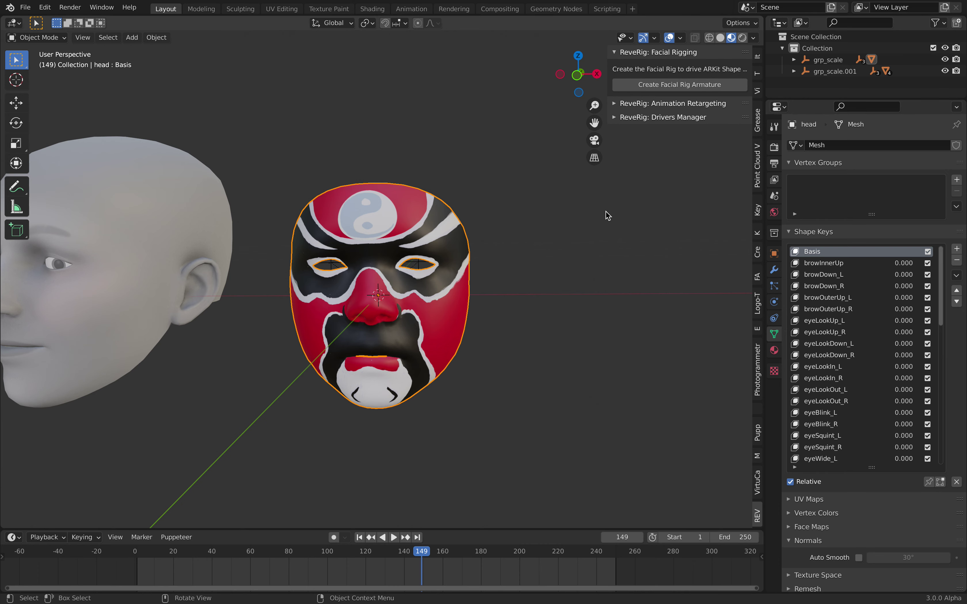
left_click(663, 86)
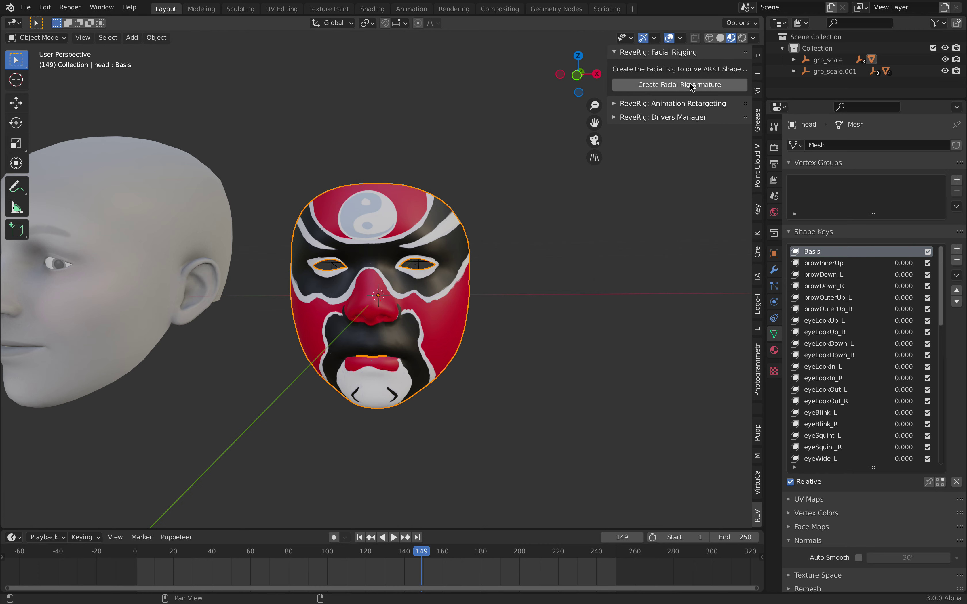
left_click(707, 83)
scroll(507, 296, "down", 3)
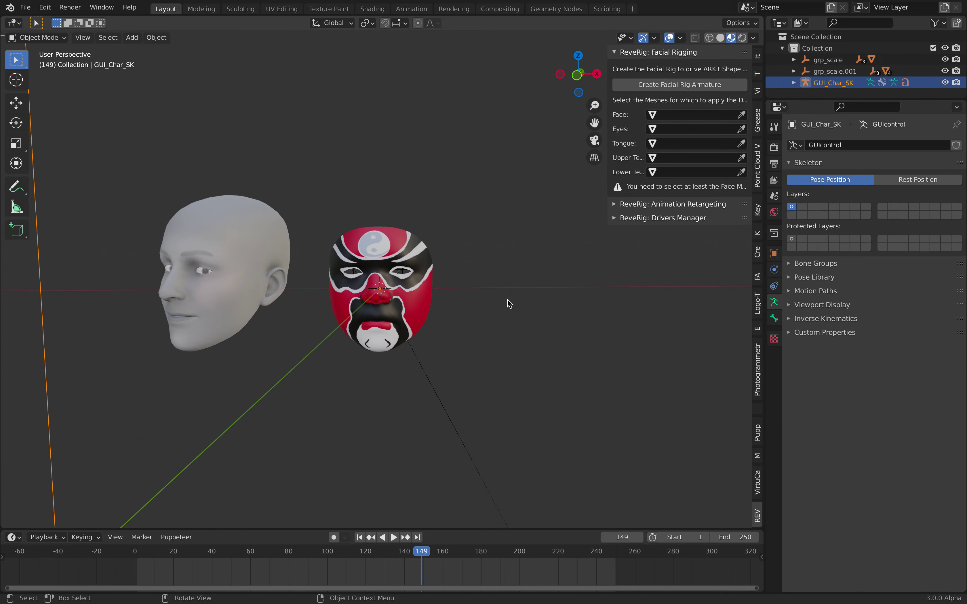
- Scale the facial rig armature down until it is only a few times larger than the grey head
scroll(508, 300, "down", 5)
key("s")
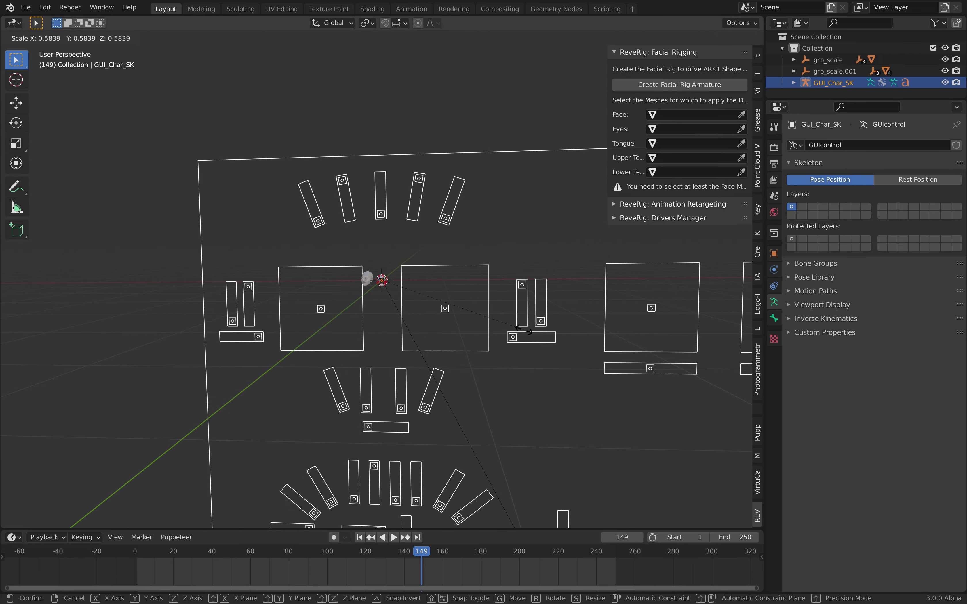
left_click(466, 310)
key("s")
left_click(459, 311)
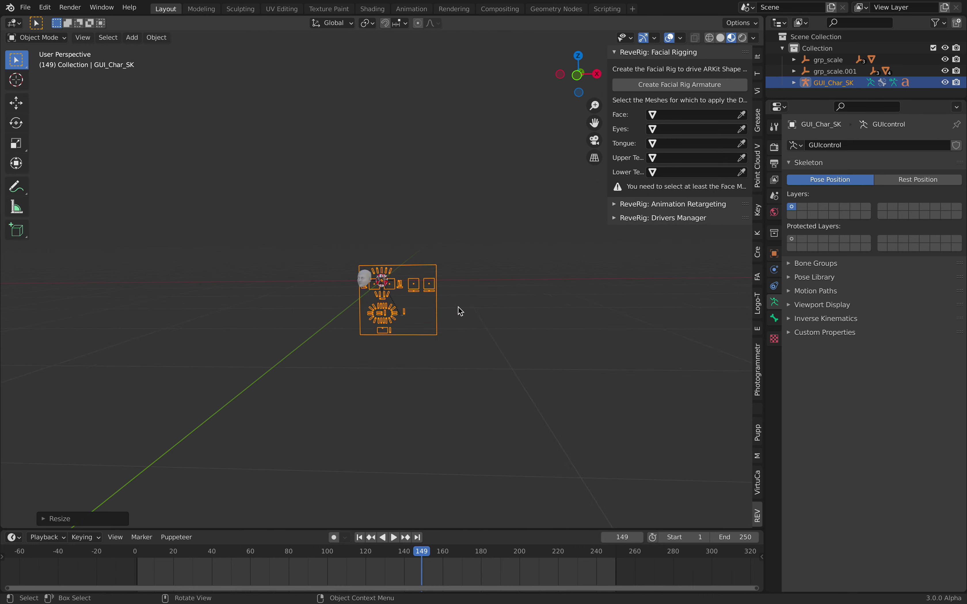
- In the front view, shrink the facial rig to about one and a half times the mask's height and place it beside the mask
left_click(578, 75)
scroll(423, 252, "up", 5)
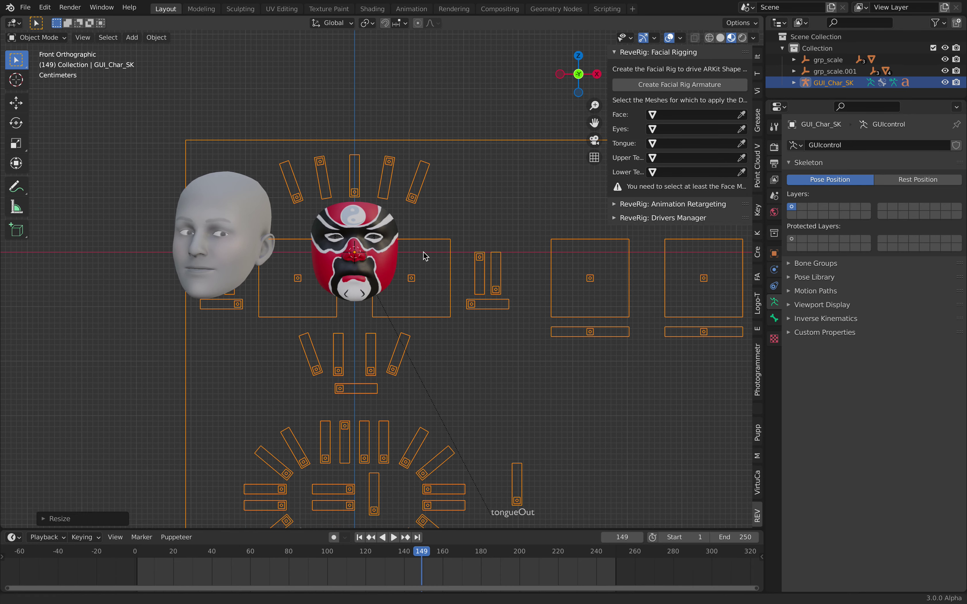
middle_click_drag(423, 252, 385, 220, "shift")
key("s")
left_click(359, 232)
key("g")
key("s")
left_click(571, 279)
scroll(566, 283, "up", 3)
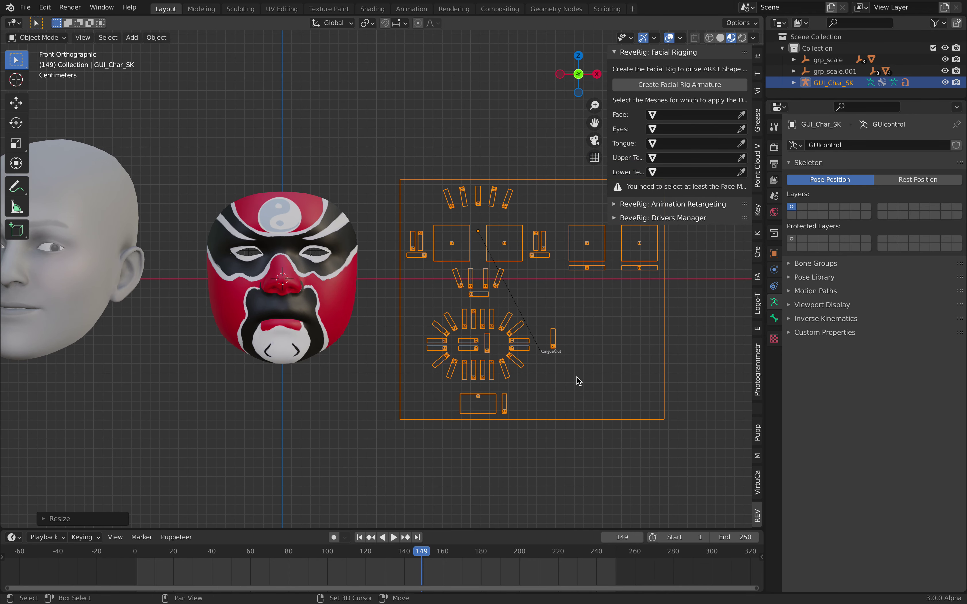
middle_click_drag(479, 256, 435, 261, "shift")
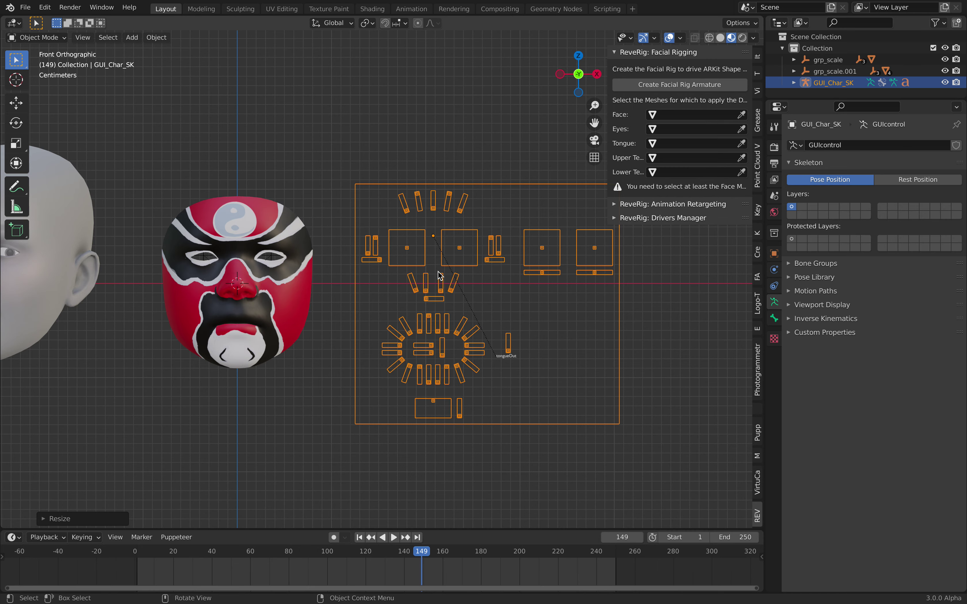
scroll(438, 266, "up", 1)
scroll(412, 243, "up", 1)
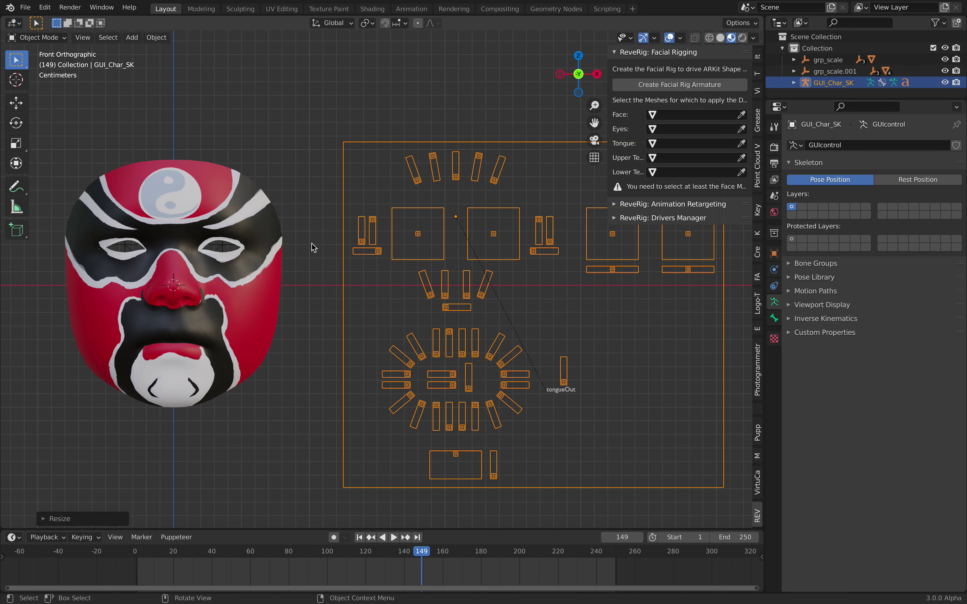
- Assign the red mask's head mesh as the facial rig's Face and create the shape key drivers
left_click(259, 210)
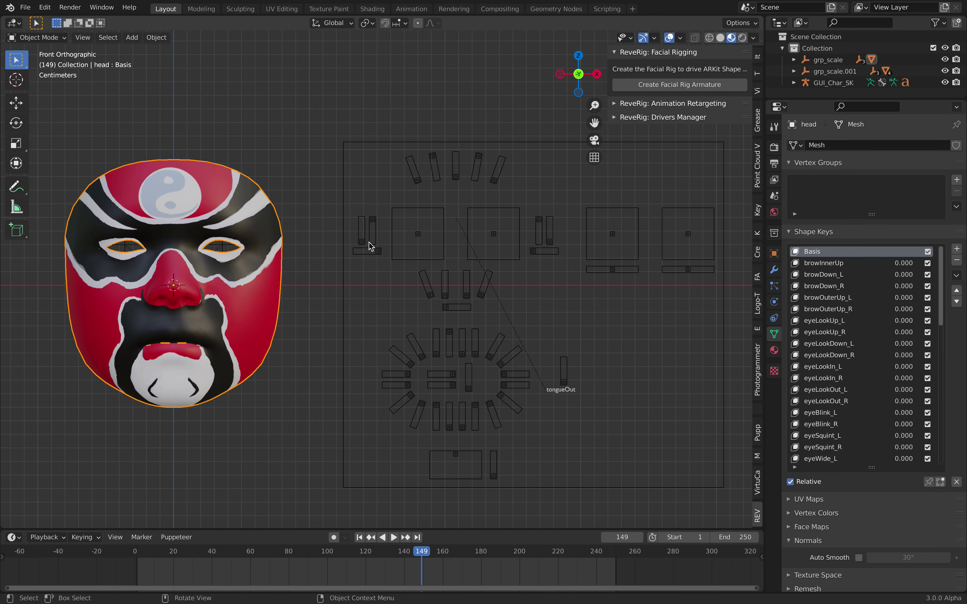
left_click(408, 128)
left_click(412, 142)
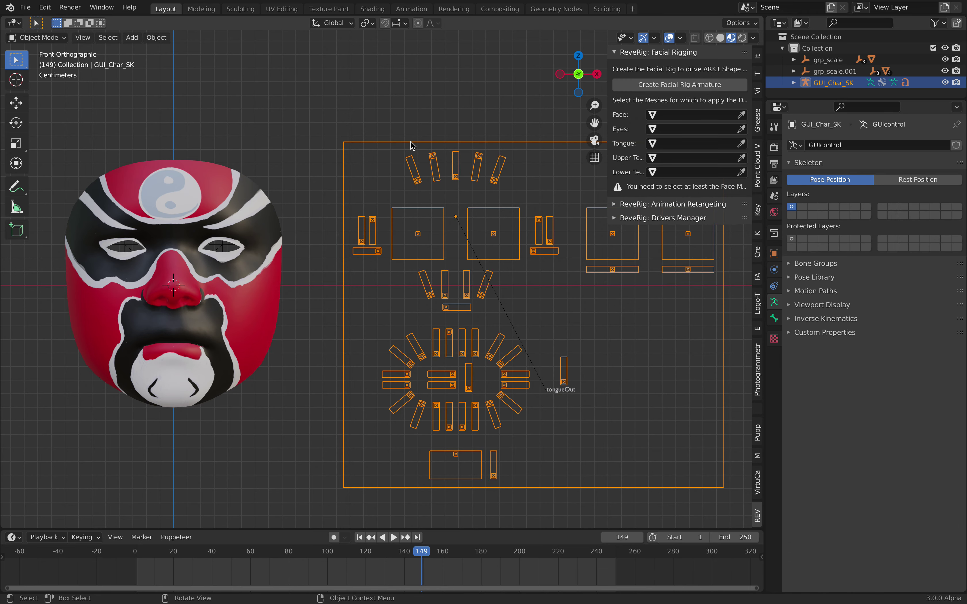
left_click(742, 115)
left_click(264, 172)
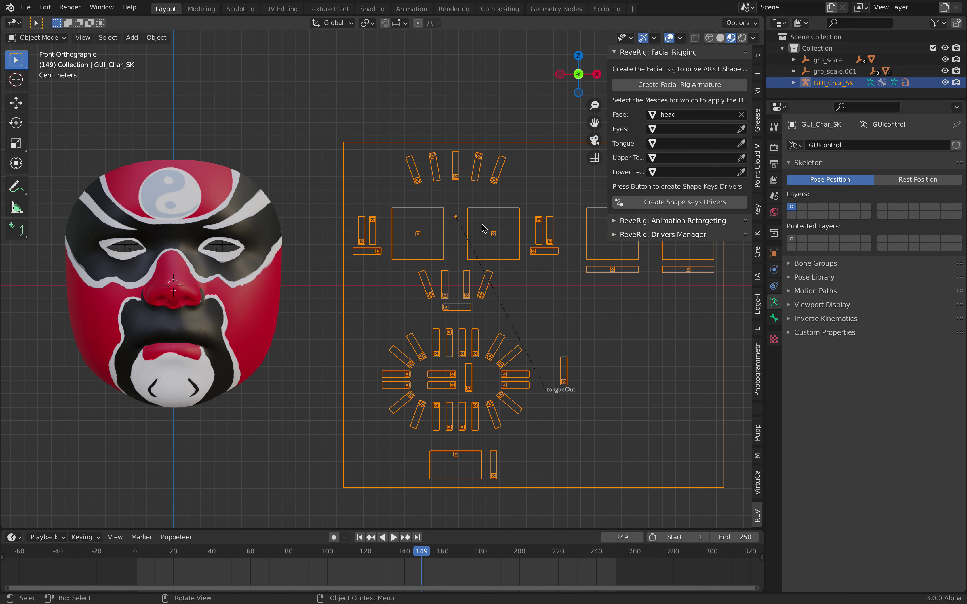
left_click(675, 204)
left_click(677, 204)
left_click(279, 146)
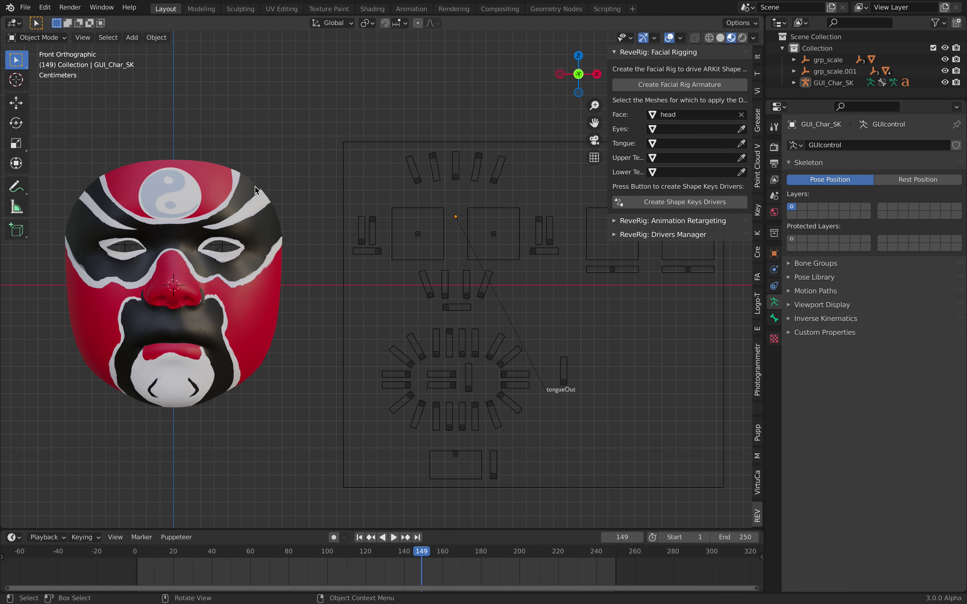
- Select the red mask and look through its shape key list for the new drivers
left_click(256, 189)
middle_click_drag(304, 183, 288, 192)
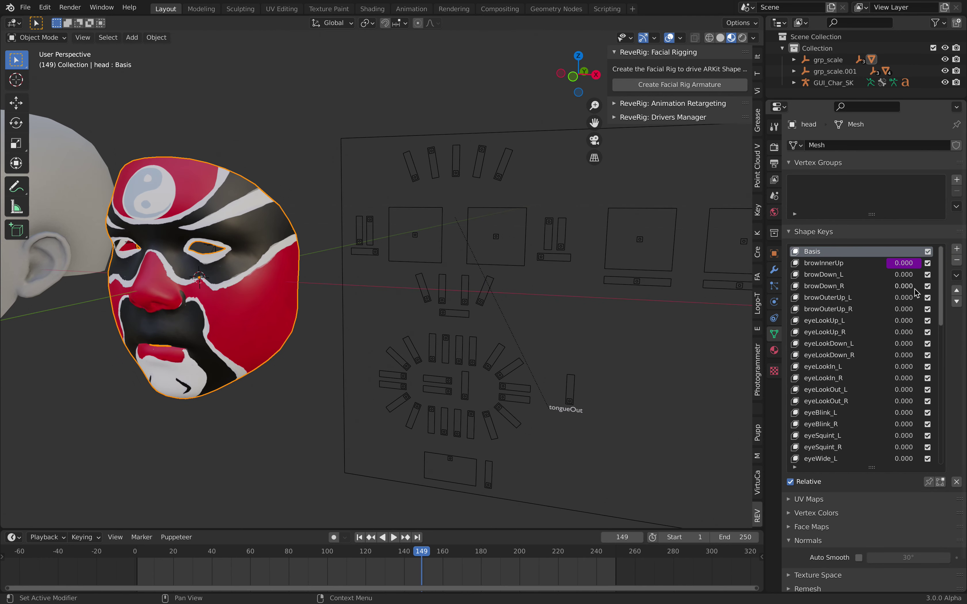
scroll(903, 320, "down", 10)
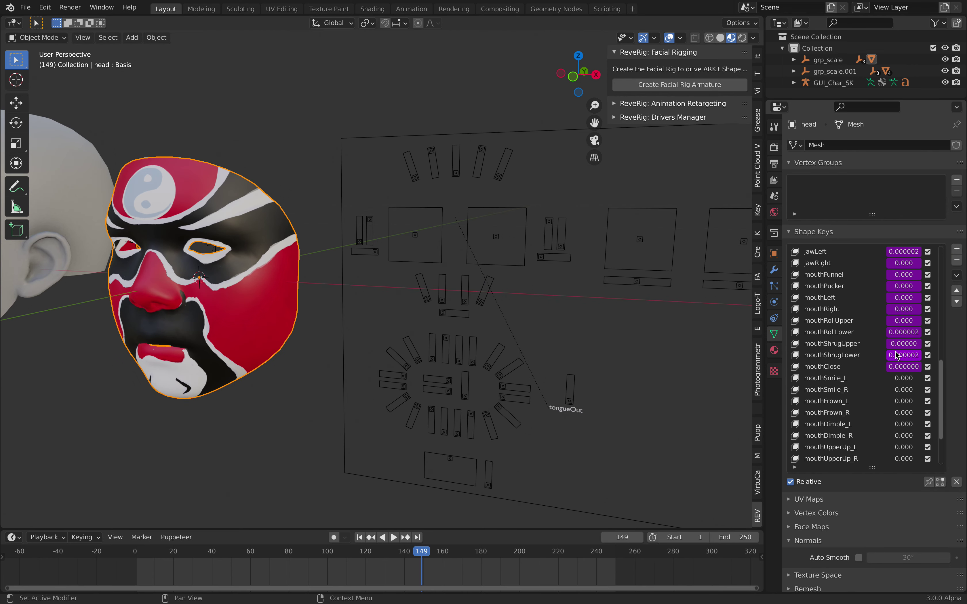
scroll(896, 355, "down", 3)
left_click_drag(942, 420, 942, 281)
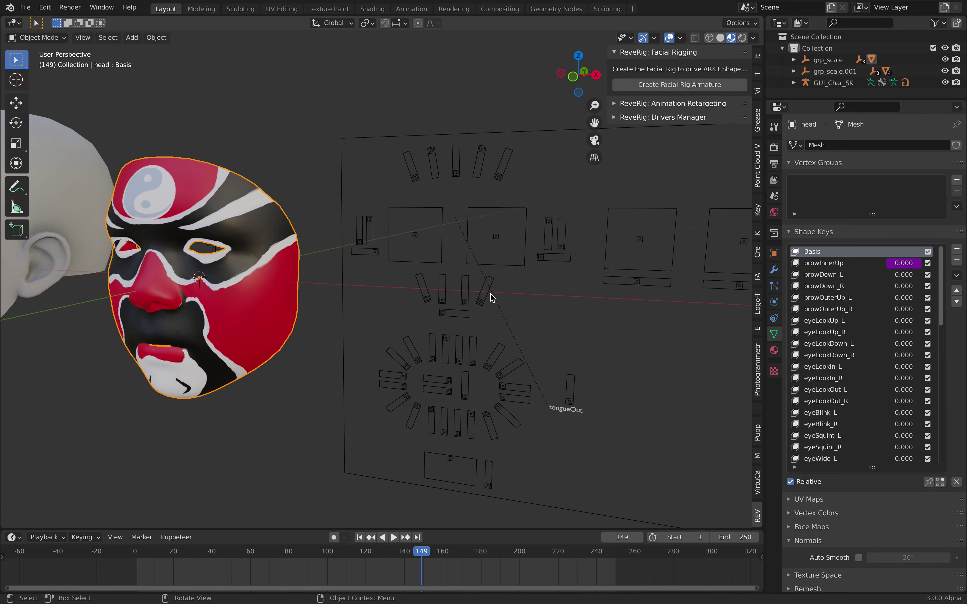
middle_click_drag(492, 298, 487, 246)
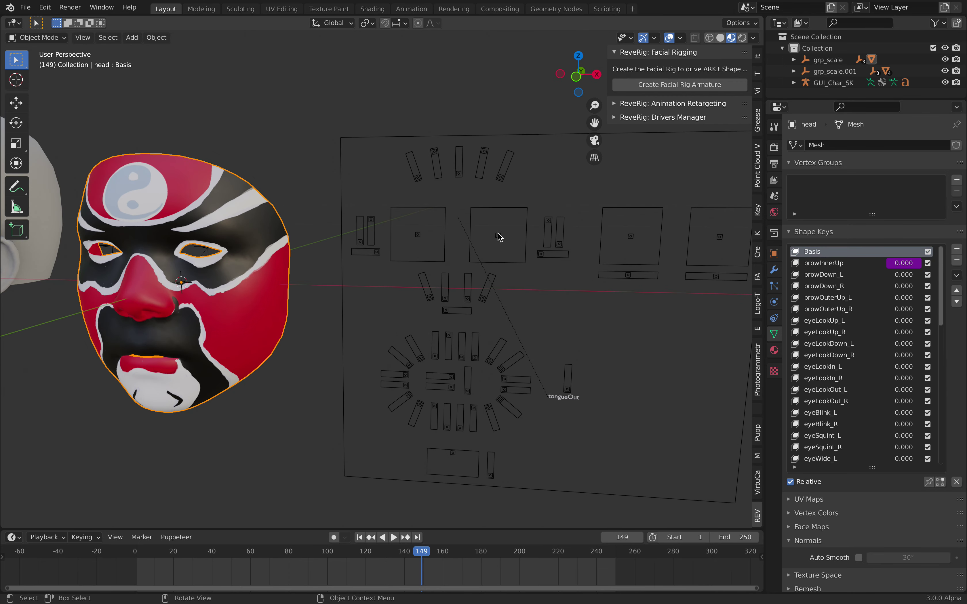
- Select the facial rig and save the scene as face_reve_005.blend
left_click(482, 212)
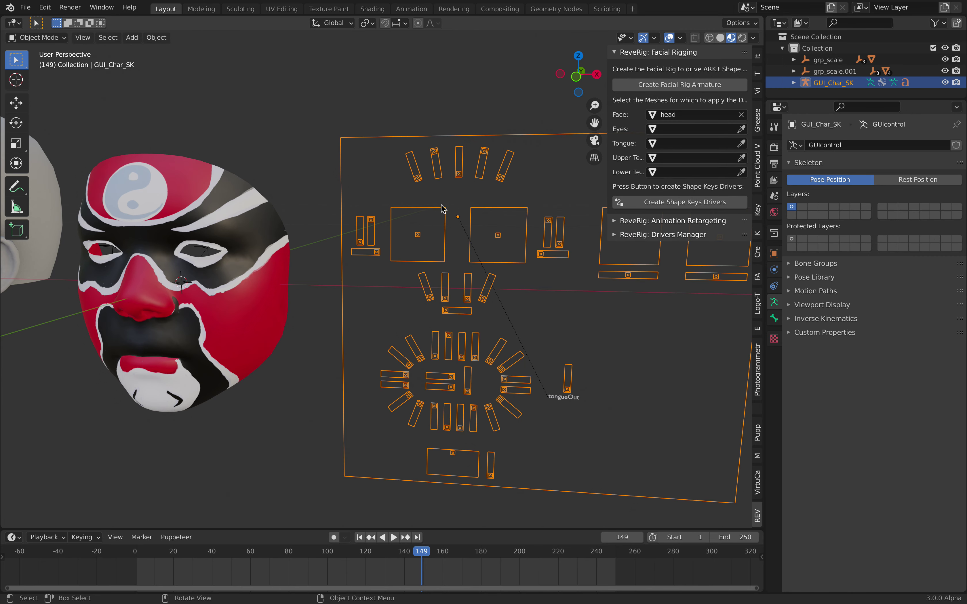
middle_click_drag(442, 209, 480, 197)
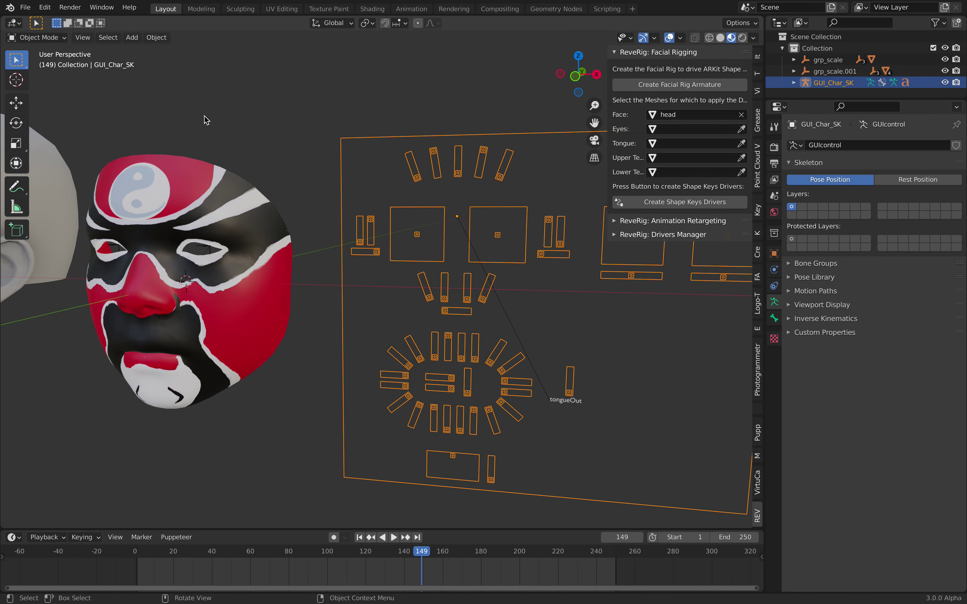
left_click(25, 8)
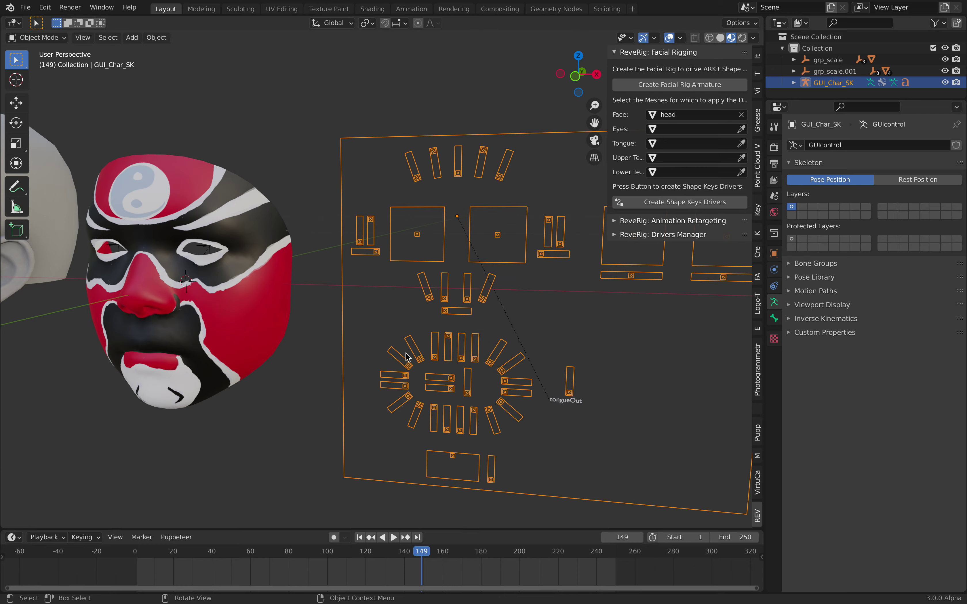
key("ctrl+shift+s")
left_click(745, 578)
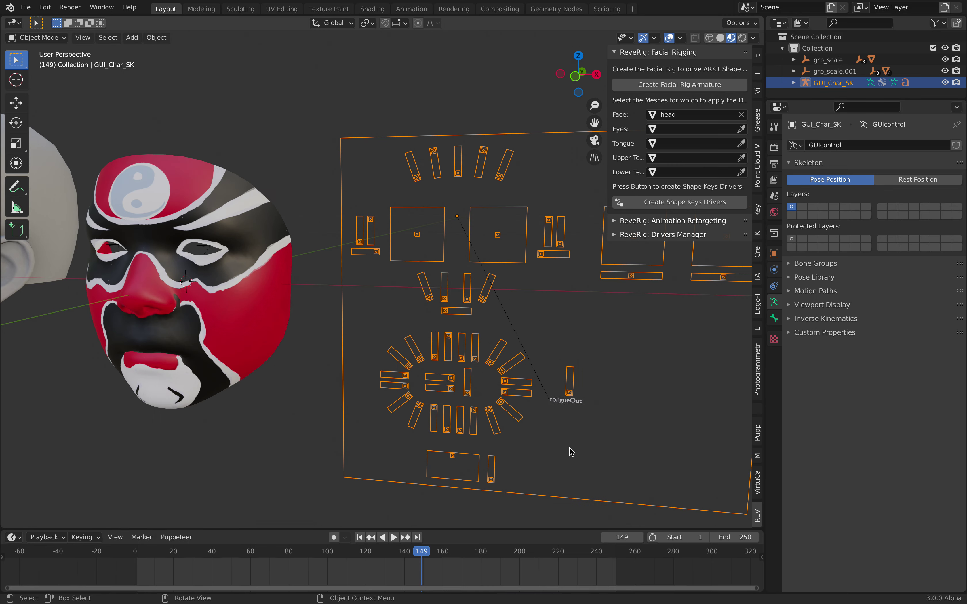
- Select the red mask, inspect it in solid shading from several angles, and restore the material preview shading
scroll(520, 400, "down", 3)
middle_click_drag(519, 400, 379, 268)
scroll(380, 268, "up", 3)
left_click(334, 251)
mouse_move(332, 247)
middle_mouse_down()
mouse_move(401, 245)
mouse_move(349, 240)
middle_mouse_up()
left_click(721, 39)
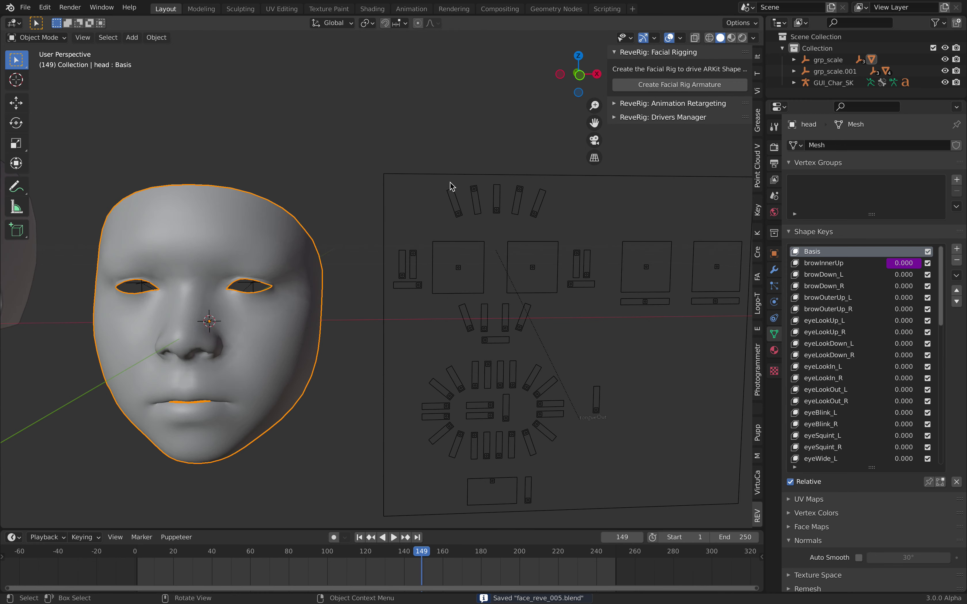
middle_click_drag(452, 186, 500, 188)
left_click(731, 38)
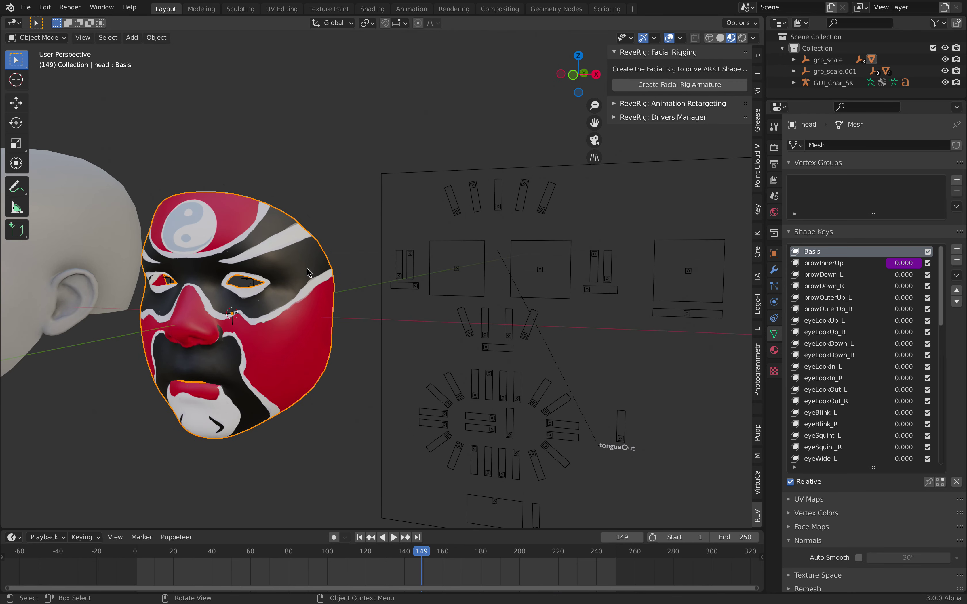
- Switch to the browser to view the "shang chi mask" image results, and return to Blender
key("ctrl+Right")
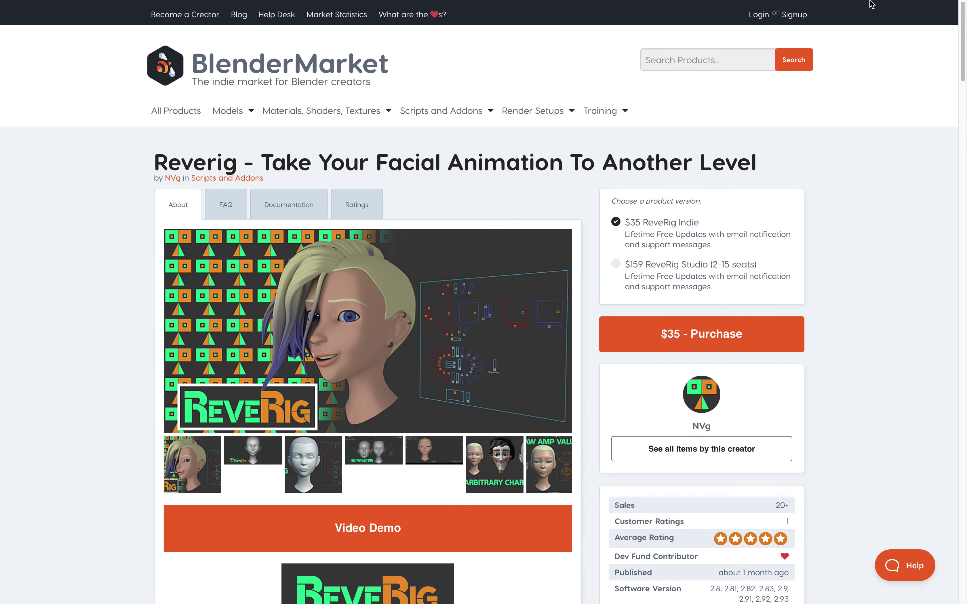
left_click(897, 52)
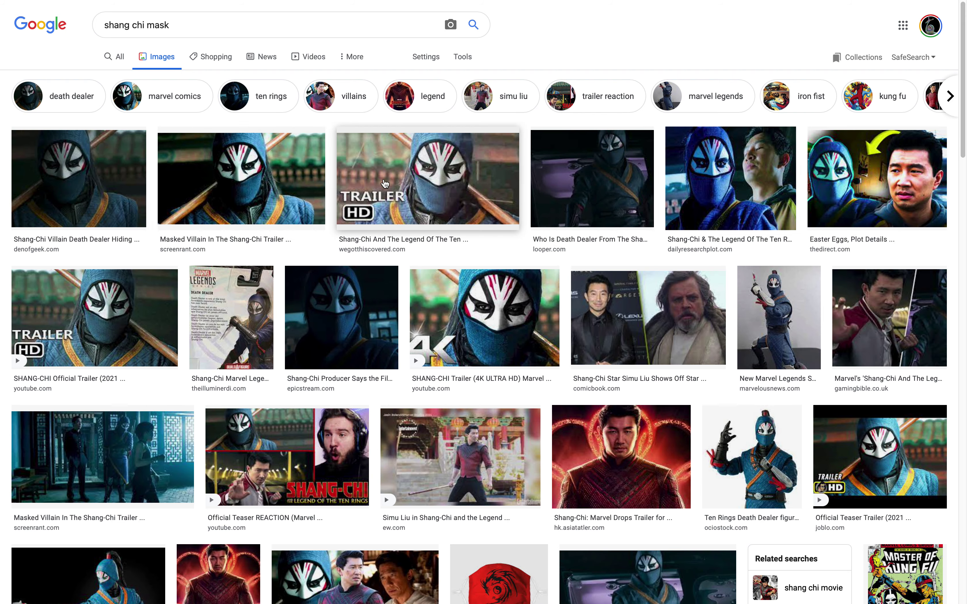
key("ctrl+Left")
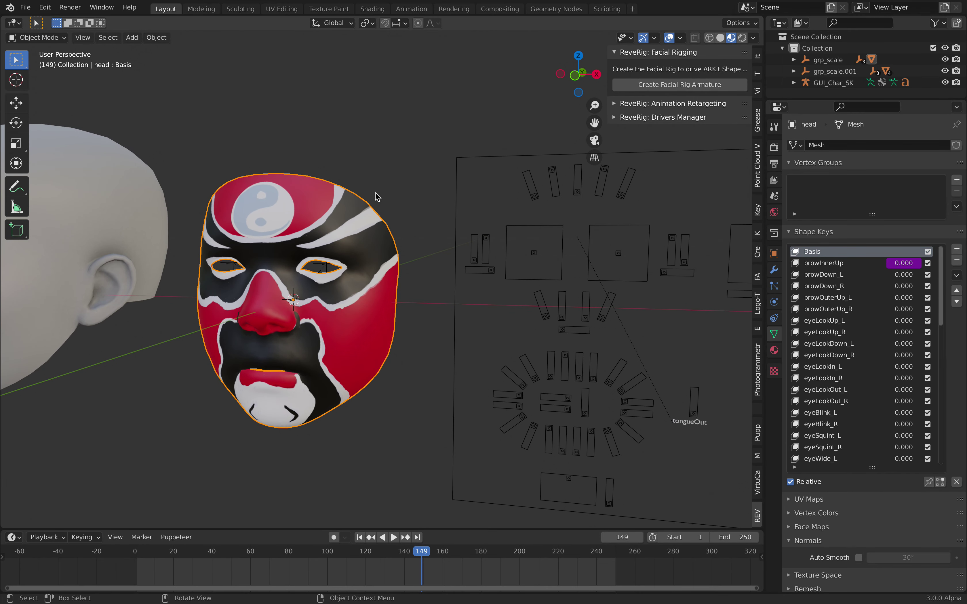
- Narrow the ReveRig sidebar and view the red mask and facial rig from another angle
middle_click_drag(371, 195, 364, 199)
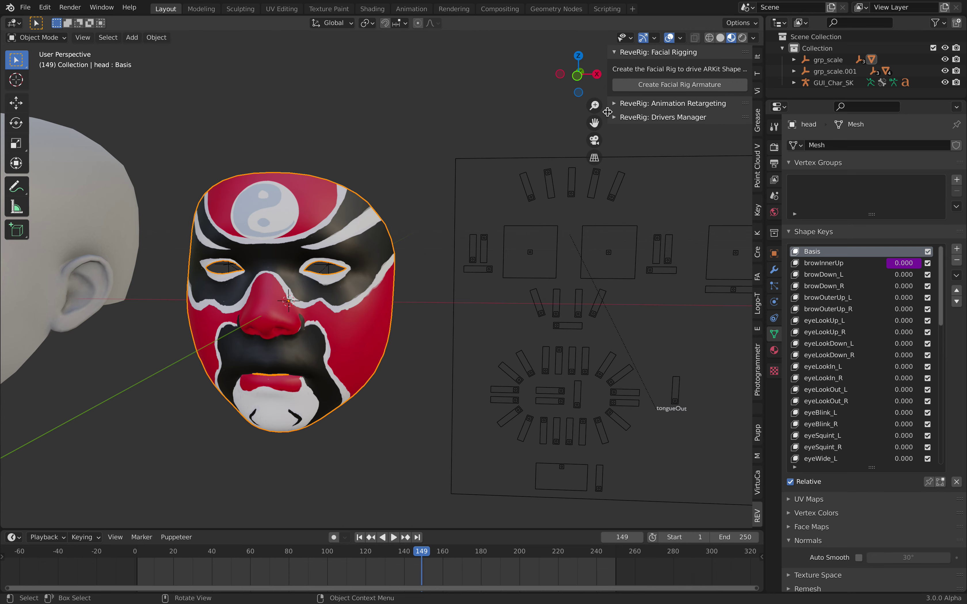
left_click_drag(608, 112, 629, 112)
middle_click_drag(459, 240, 335, 236)
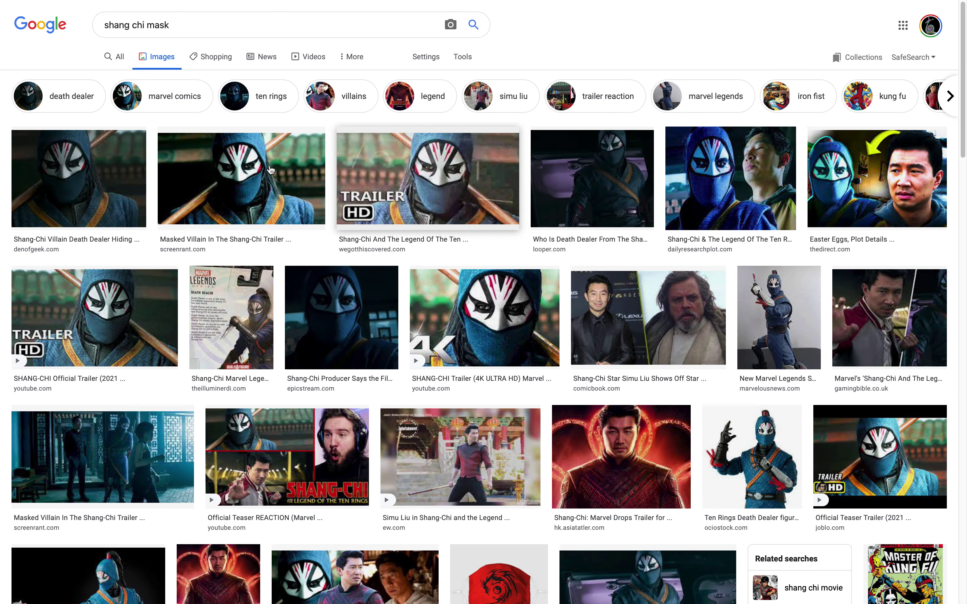
- Browse further Shang-Chi mask reference images in the browser, and return to the mask and rig in Blender
scroll(426, 208, "down", 3)
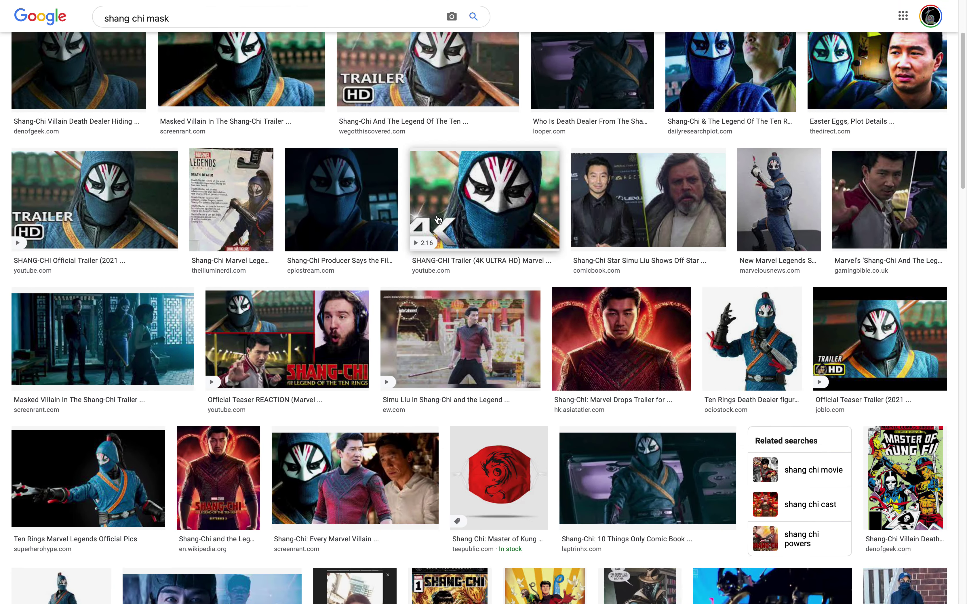
scroll(681, 131, "up", 3)
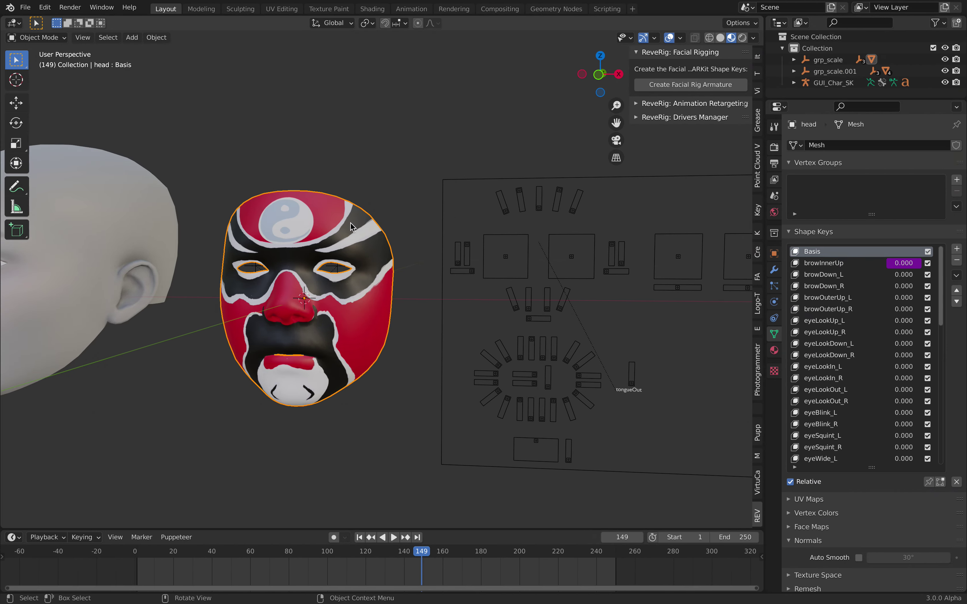
middle_click_drag(409, 227, 502, 200)
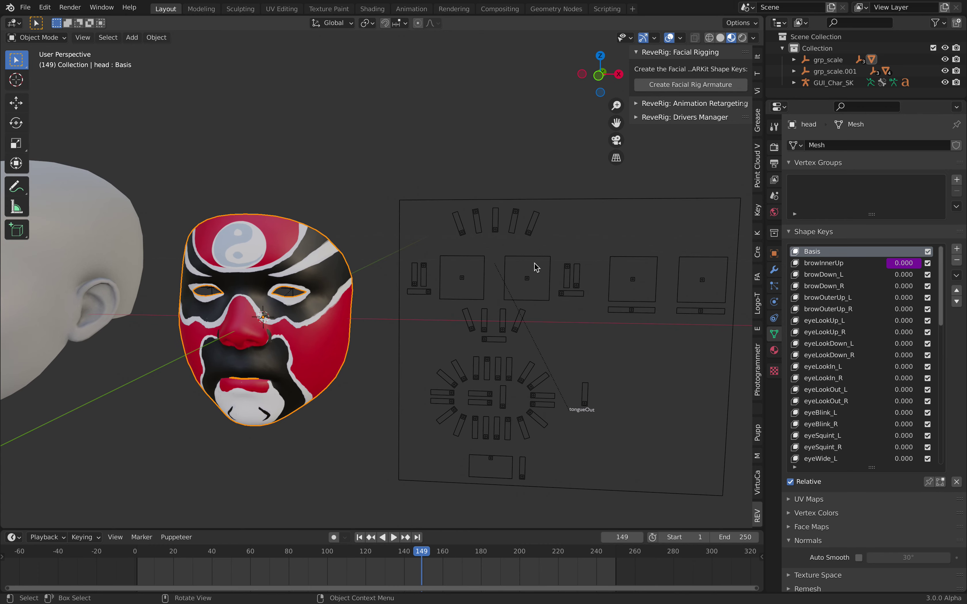
- Check the facial rig's assigned Face mesh, and review the red mask's full shape key list
left_click(551, 255)
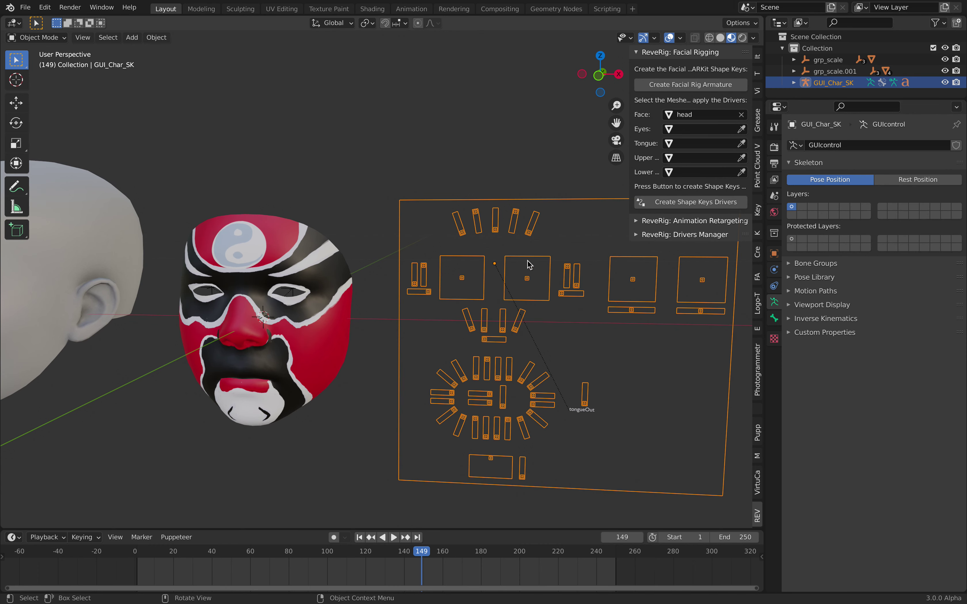
left_click(307, 246)
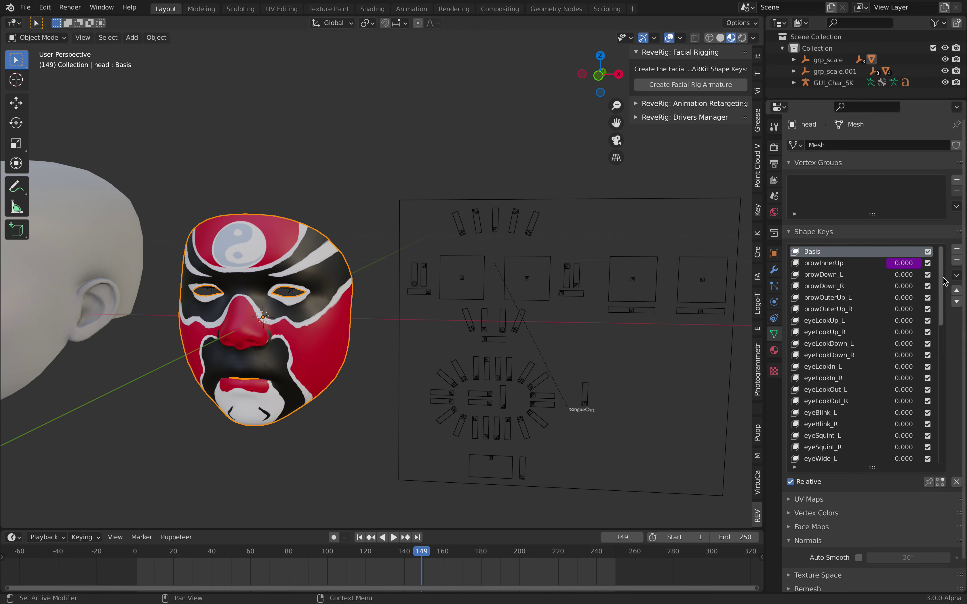
scroll(879, 352, "down", 10)
scroll(937, 324, "up", 5)
scroll(891, 304, "up", 5)
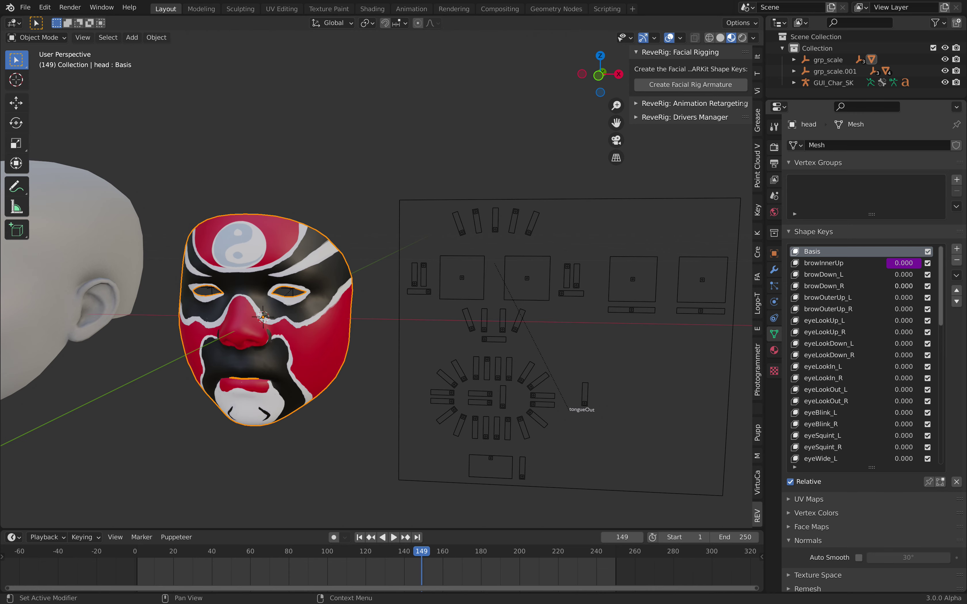
middle_click_drag(560, 264, 456, 216)
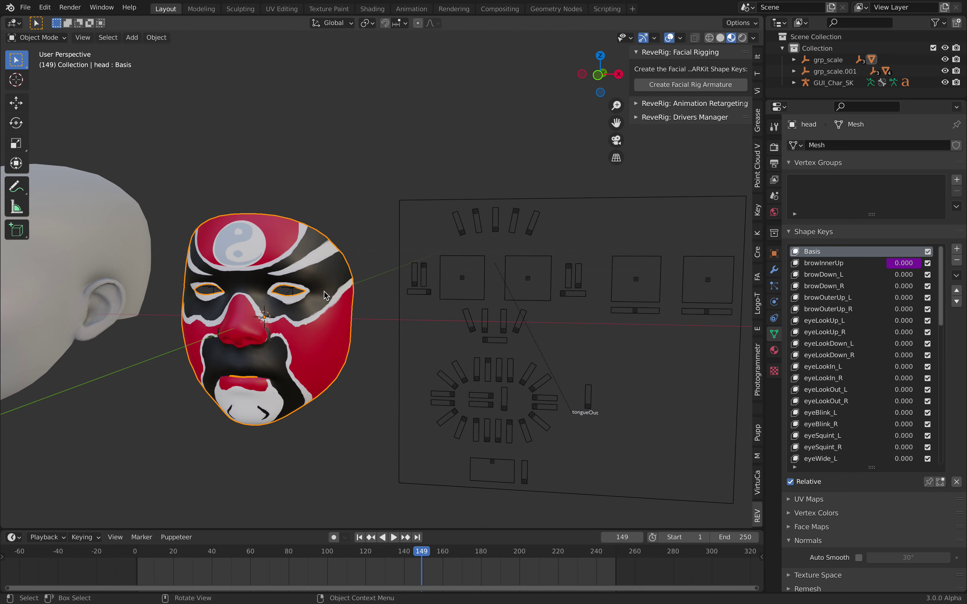
- Switch to the browser, examine the left and right eye topics in Apple's ARFaceAnchor blend shape documentation, and return to Blender
key("ctrl+Right")
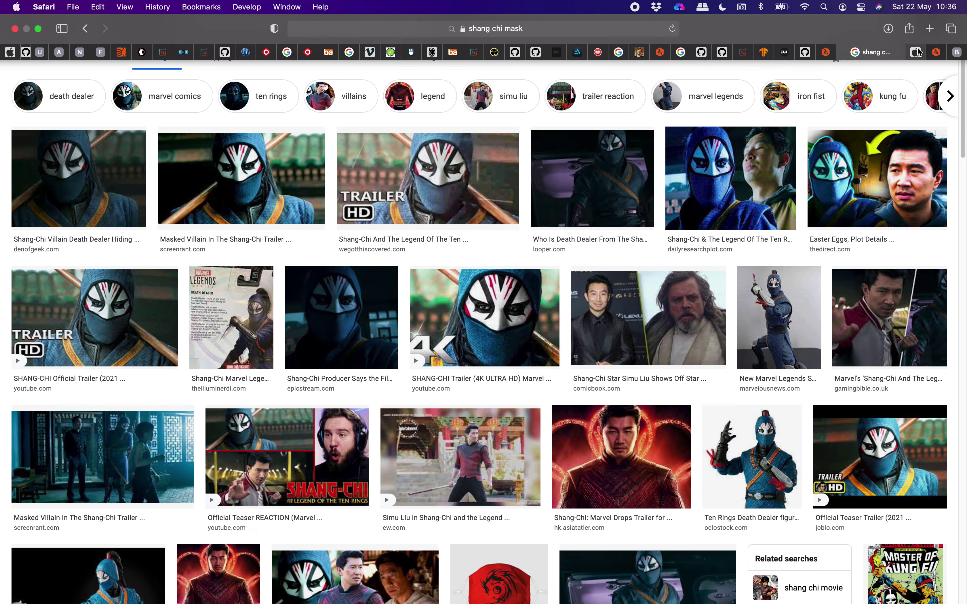
left_click(915, 51)
scroll(303, 155, "down", 10)
scroll(233, 275, "up", 10)
scroll(233, 275, "down", 15)
scroll(425, 200, "up", 5)
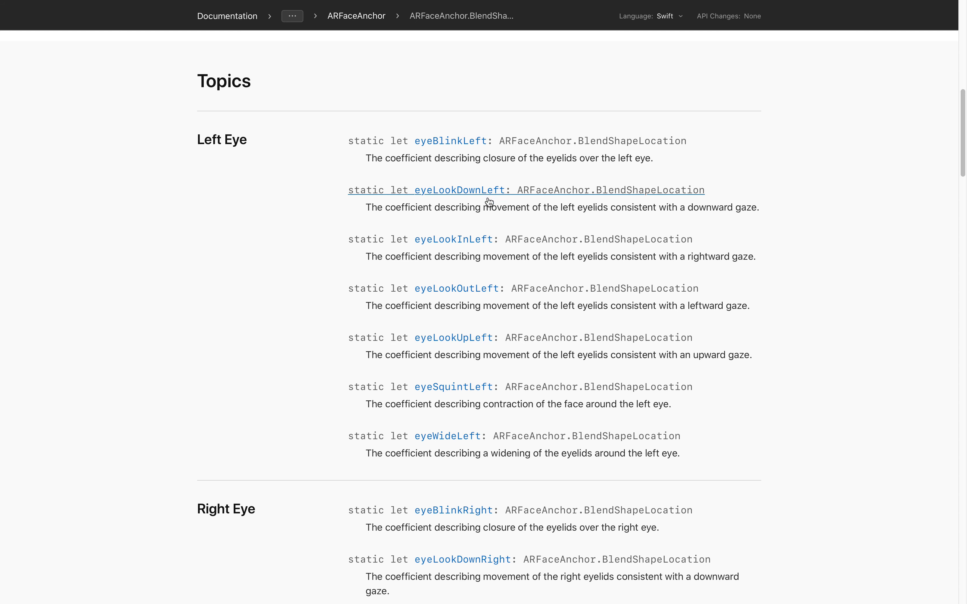
scroll(474, 240, "down", 3)
key("ctrl+Left")
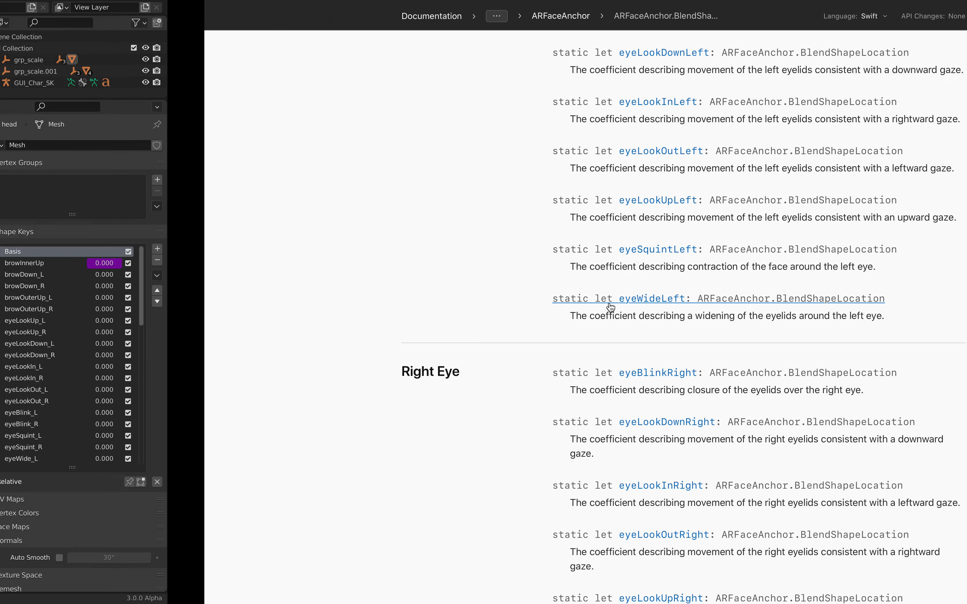
- Rename the red mask's browDown_L shape key as browDownLeft
left_click(836, 275)
double_click(839, 277)
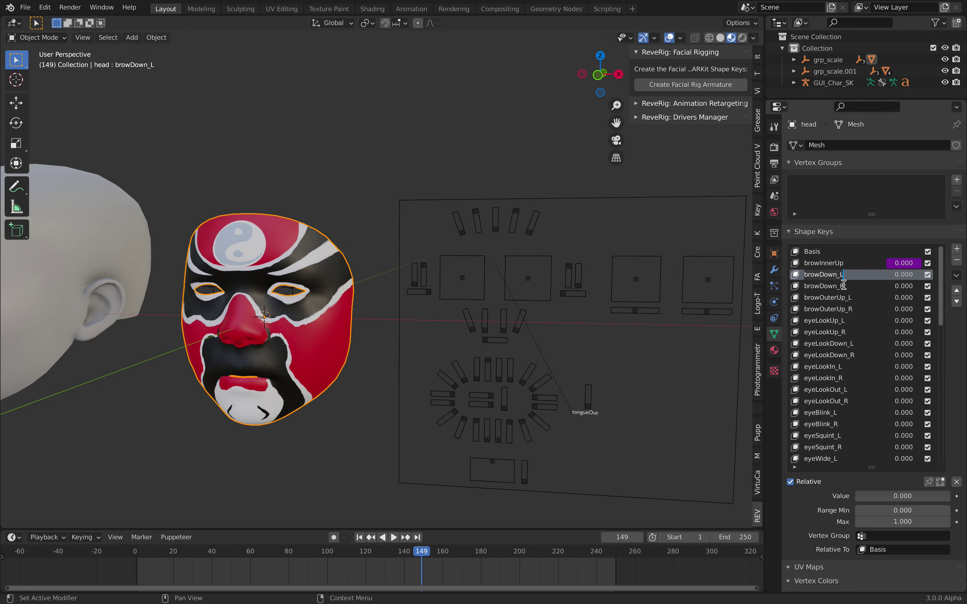
key("BackSpace")
key("BackSpace")
type("Lef")
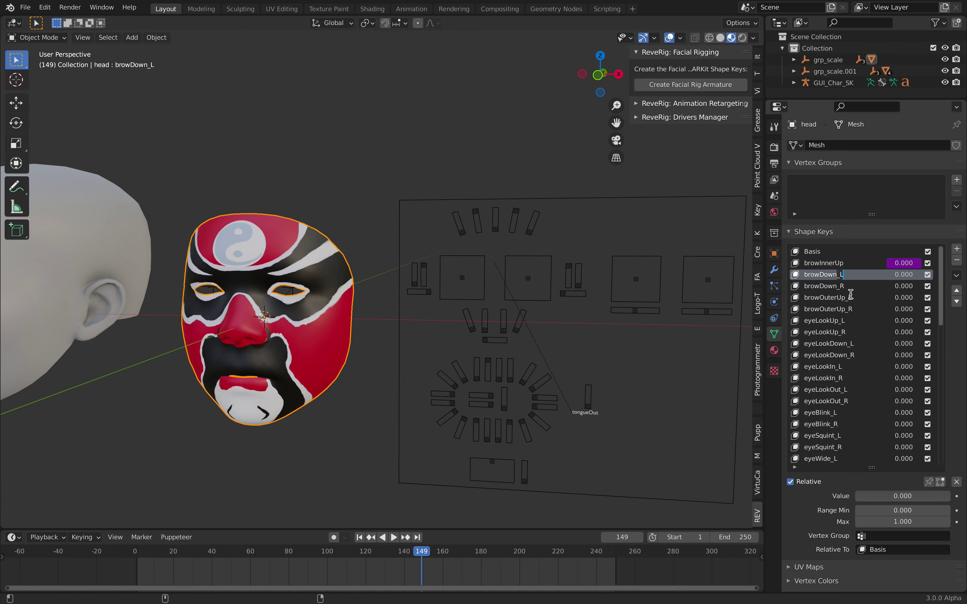
type("t")
key("Return")
- Rename the red mask's browDown_R shape key as browDownRight
double_click(839, 285)
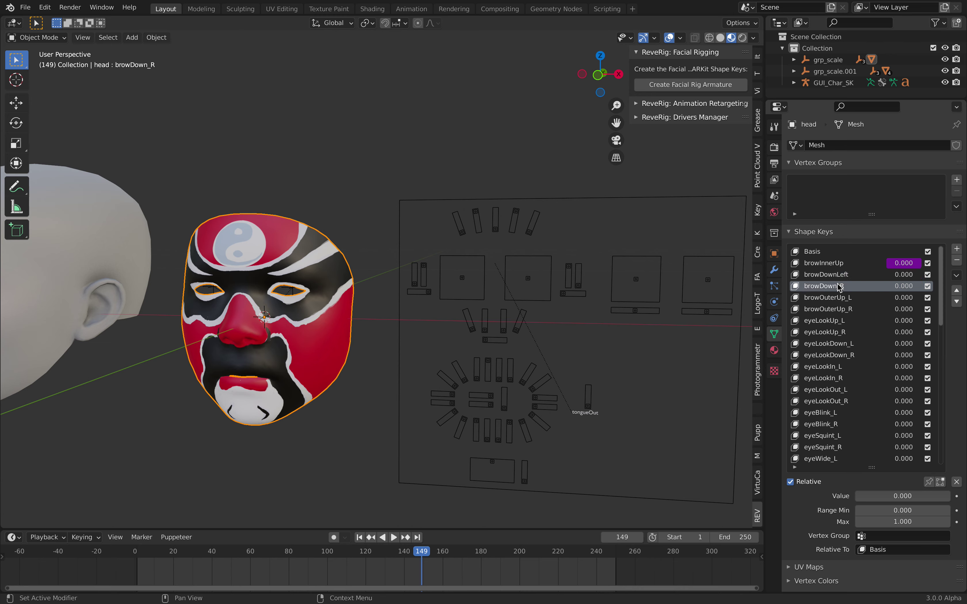
key("End")
key("BackSpace")
key("BackSpace")
type("Right")
key("Return")
- Rename the red mask's eyeBlink_L shape key as eyeBlinkLeft
scroll(838, 342, "down", 4)
double_click(837, 367)
key("End")
key("Left")
key("Left")
key("Delete")
key("Delete")
type("Left")
key("Tab")
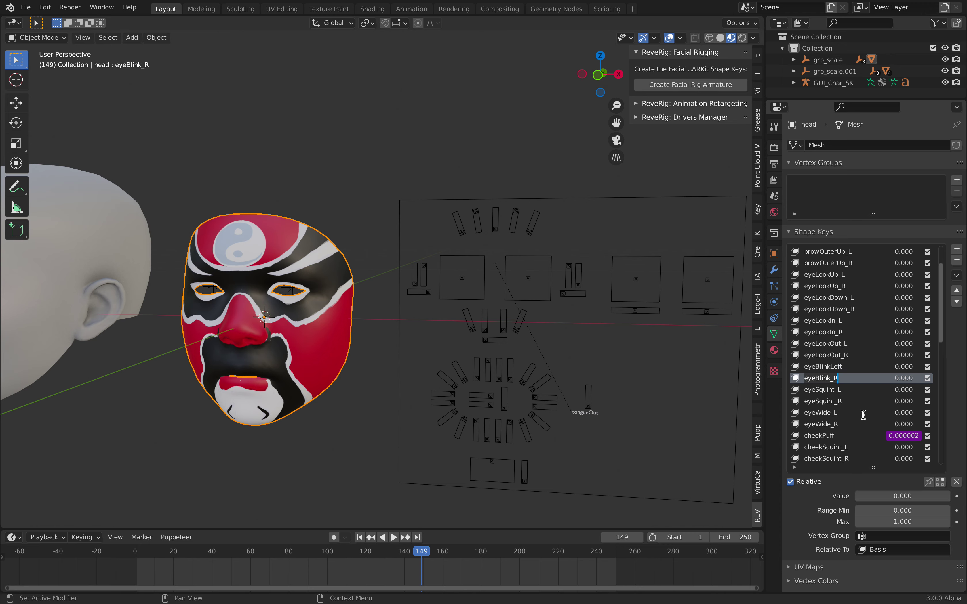
- Rename the red mask's eyeBlink_R shape key as eyeBlinkRight
key("Left")
key("BackSpace")
key("End")
type("ight")
key("Tab")
- Rename the red mask's eyeSquint_L shape key as eyeSquintLeft
key("Left")
key("Left")
key("Delete")
key("Delete")
type("Lef")
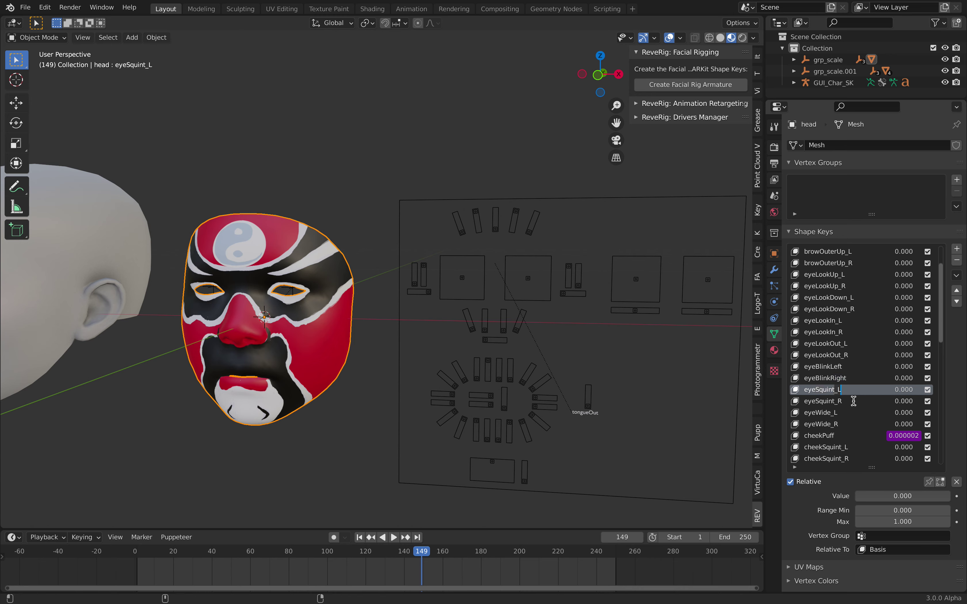
key("Tab")
- Rename the red mask's eyeSquint_R shape key as eyeSquintRight
key("Left")
key("BackSpace")
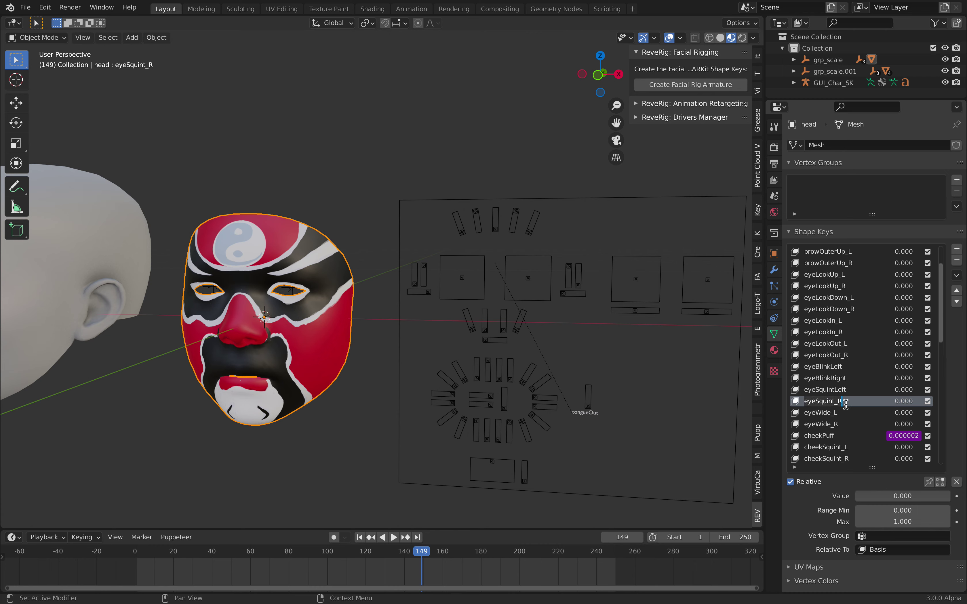
key("End")
key("Tab")
- Rename the red mask's eyeWide_L shape key as eyeWideLeft
key("Home")
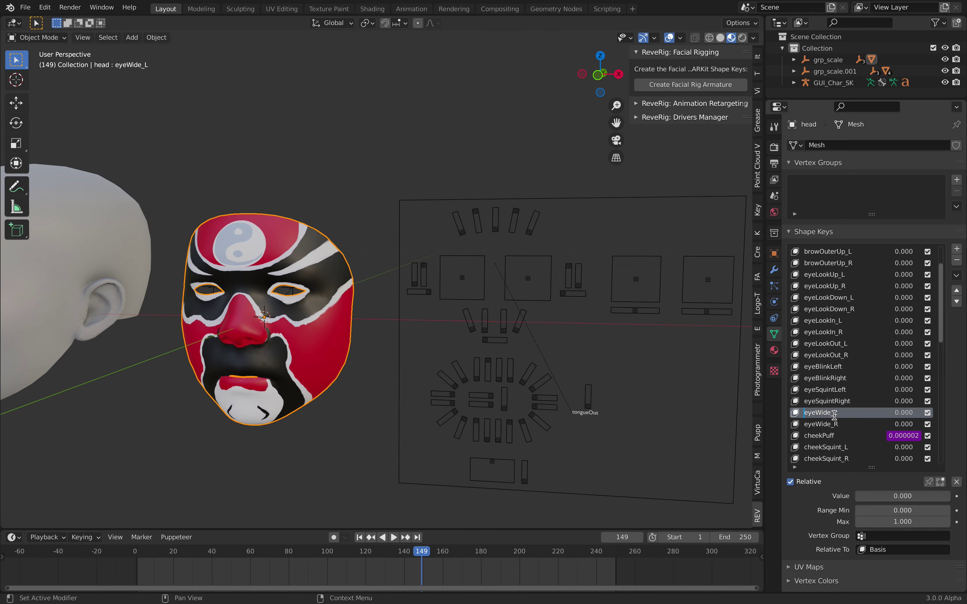
key("End")
key("Home")
key("BackSpace")
key("BackSpace")
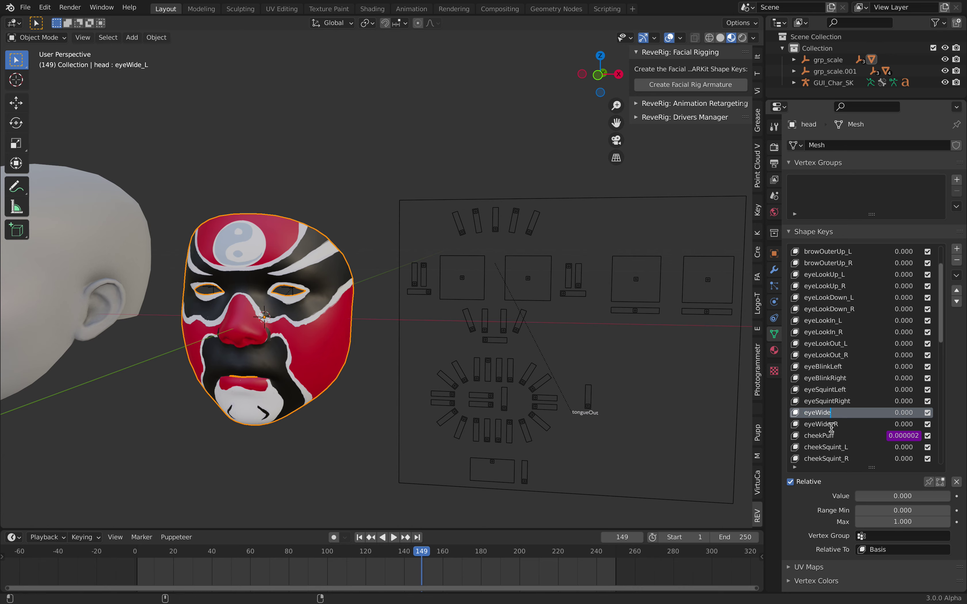
type("Left")
- Remove the _R suffix from the name of the red mask's eyeWide_R shape key
double_click(833, 425)
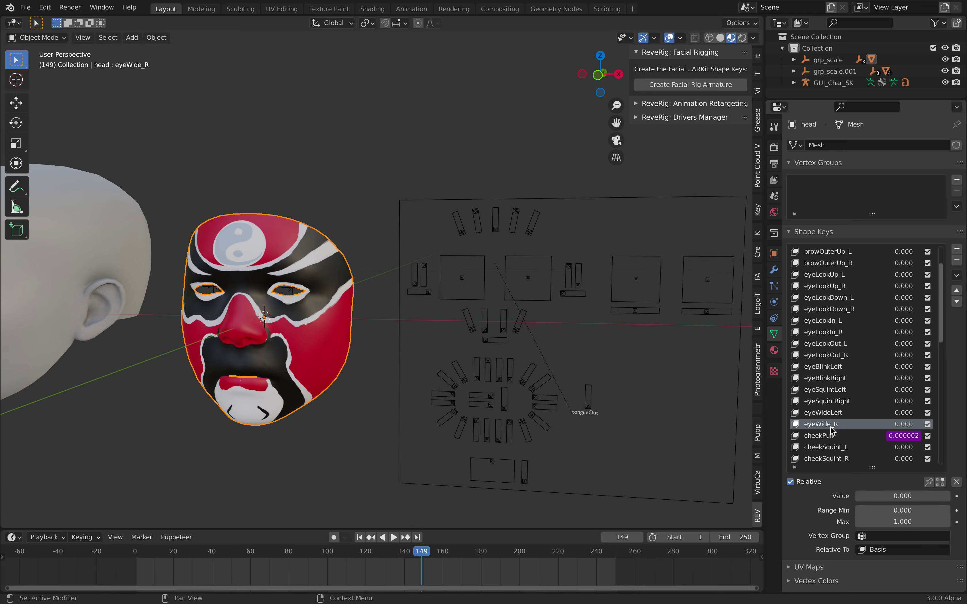
key("BackSpace")
key("BackSpace")
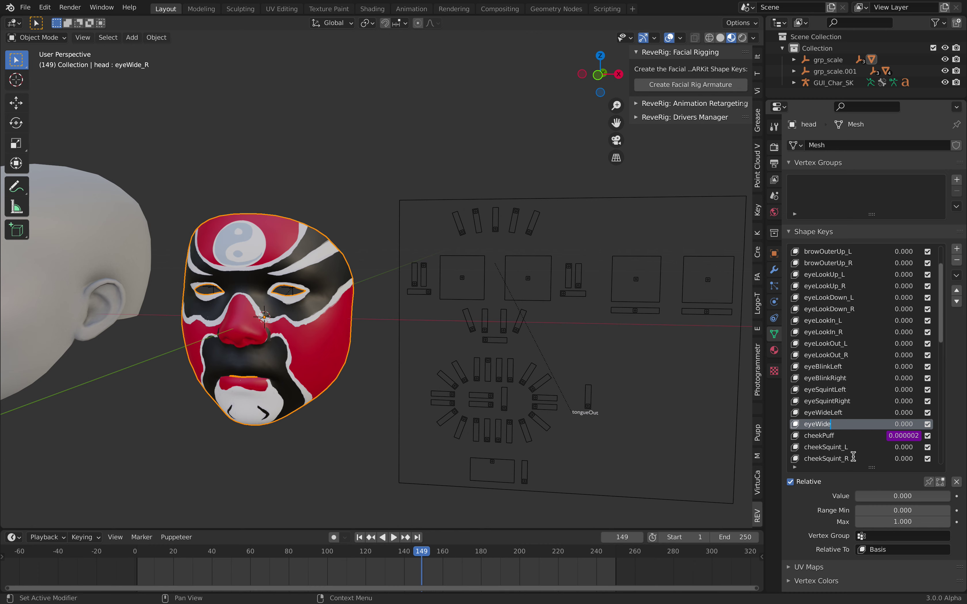
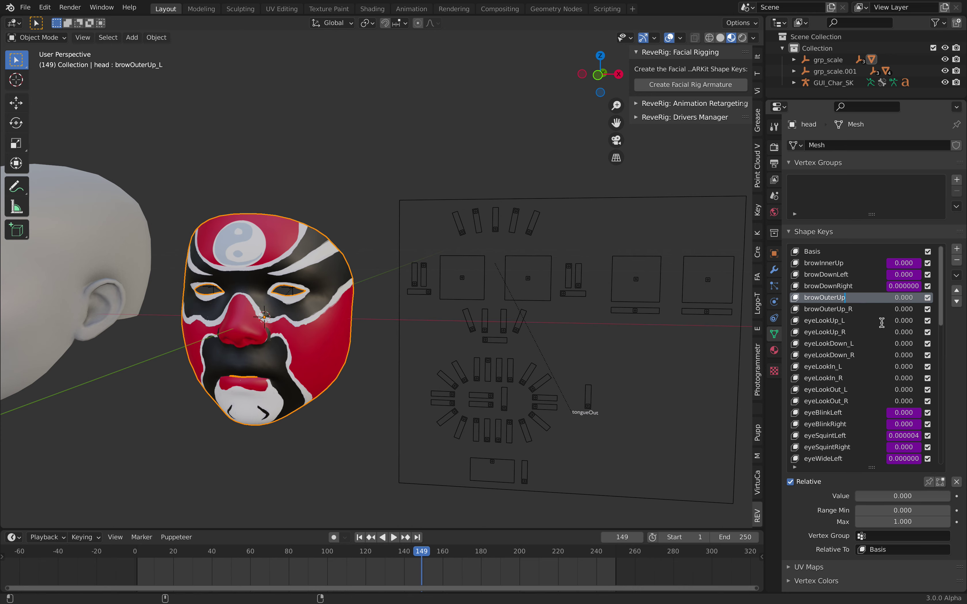
- Rename the red mask's browOuterUp_R shape key as browOuterUpRight
double_click(853, 310)
key("End")
key("BackSpace")
key("BackSpace")
type("Right")
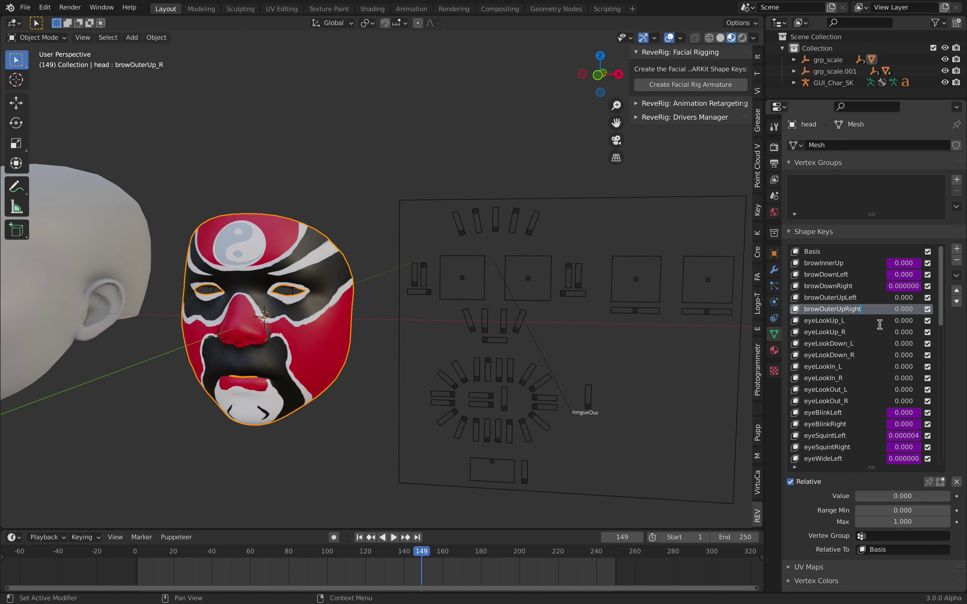
- Rename the red mask's eyeLookUp_L shape key as eyeLookUpLeft
double_click(852, 321)
key("End")
type("Left")
key("Return")
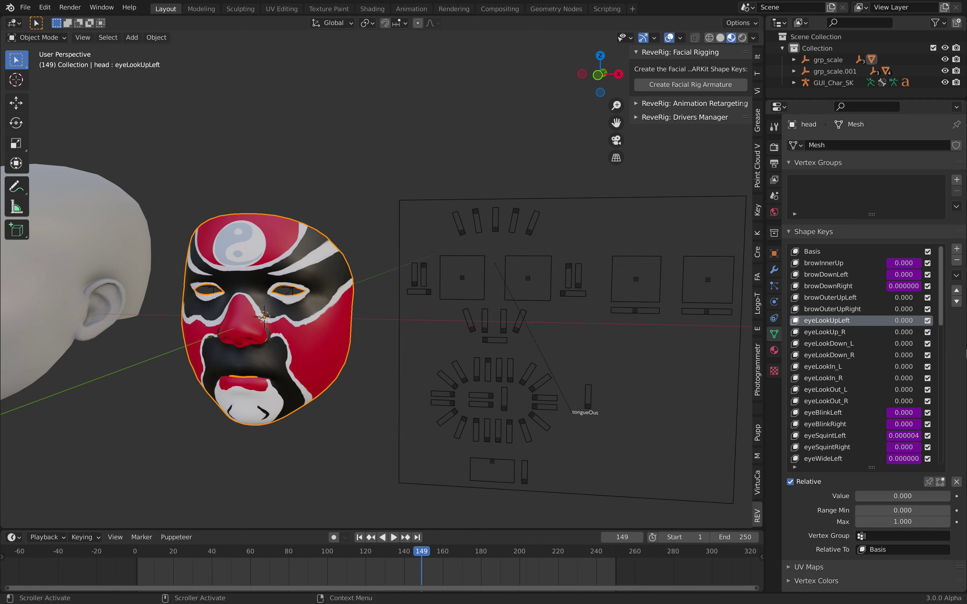
- Rename the red mask's eyeLookUp_R shape key as eyeLookUpRight
double_click(843, 332)
key("End")
key("BackSpace")
key("BackSpace")
type("Right")
key("Return")
- Rename the red mask's mouthSmile_L shape key as mouthSmileLeft
scroll(864, 378, "down", 5)
scroll(863, 386, "down", 5)
scroll(861, 386, "down", 14)
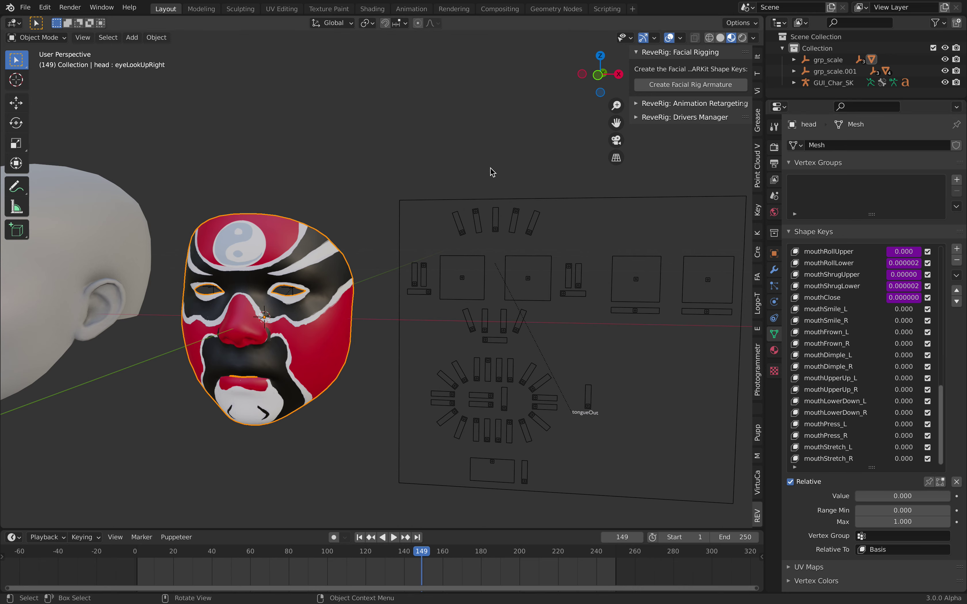
double_click(835, 309)
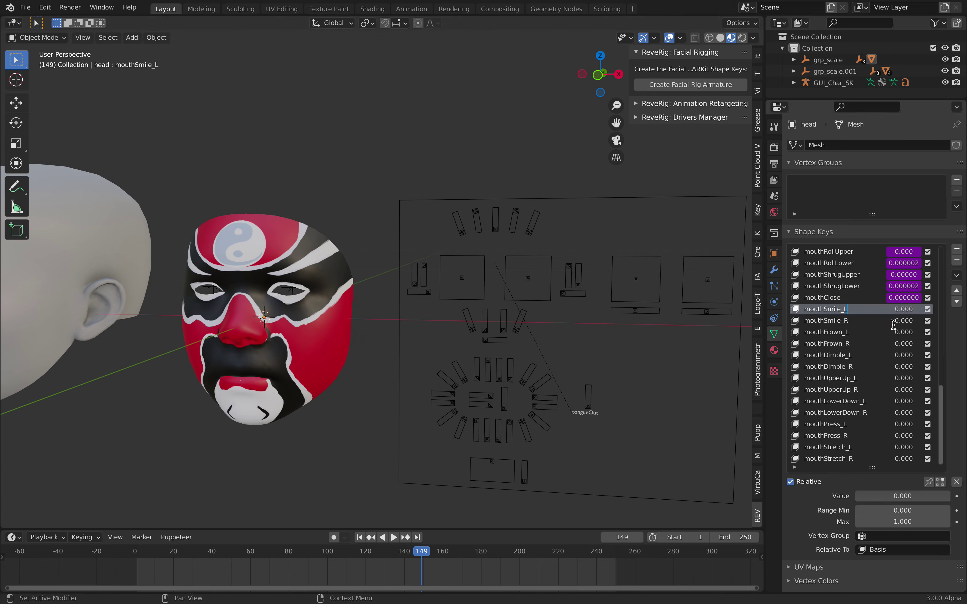
type("LLef")
- Rename the red mask's mouthSmile_R shape key as mouthSmileRight and save the file
double_click(842, 321)
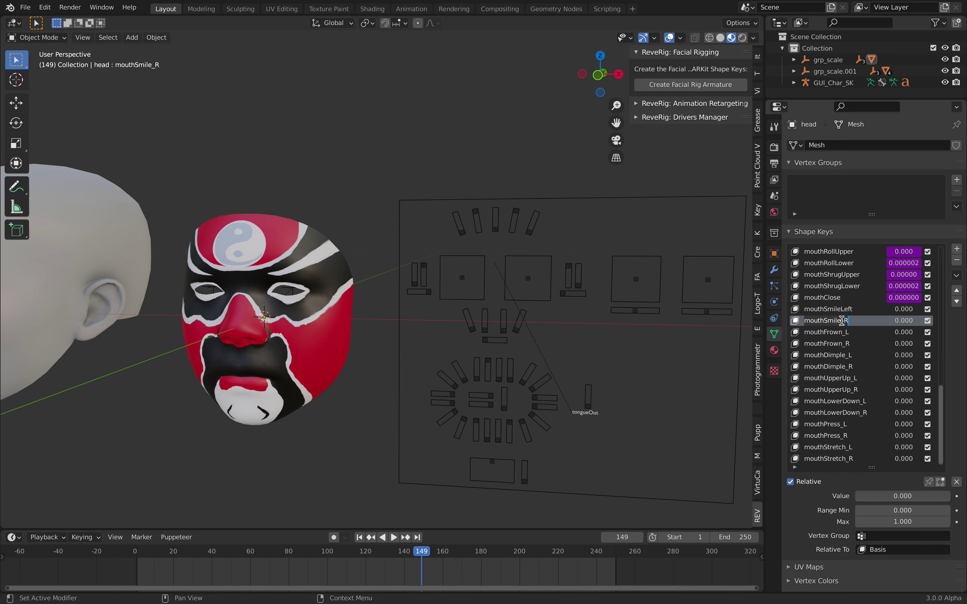
type("Right")
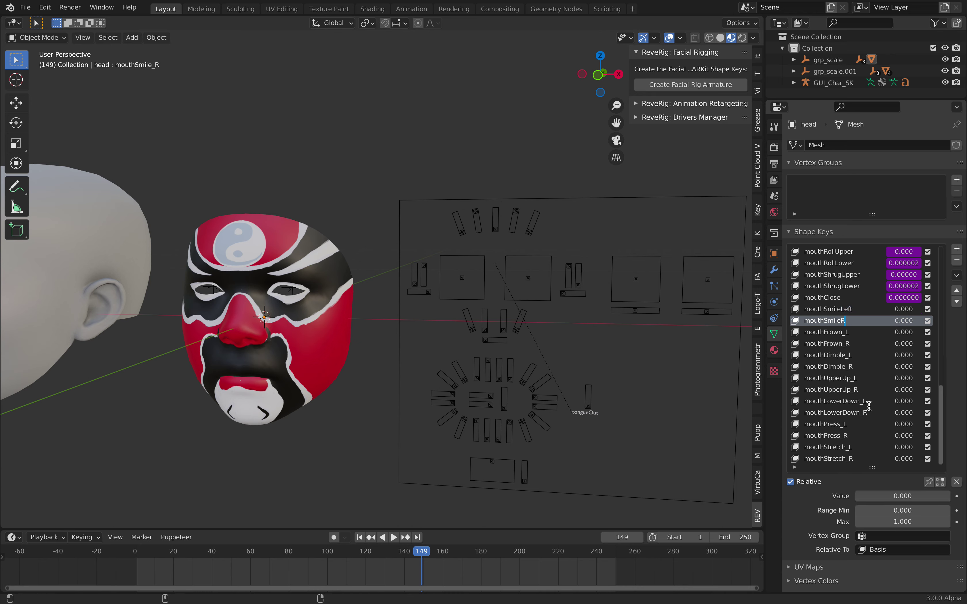
key("ctrl+s")
- Create the shape key drivers for the head face mesh from the facial rig, and check them on the red mask
scroll(849, 408, "up", 5)
scroll(850, 408, "up", 17)
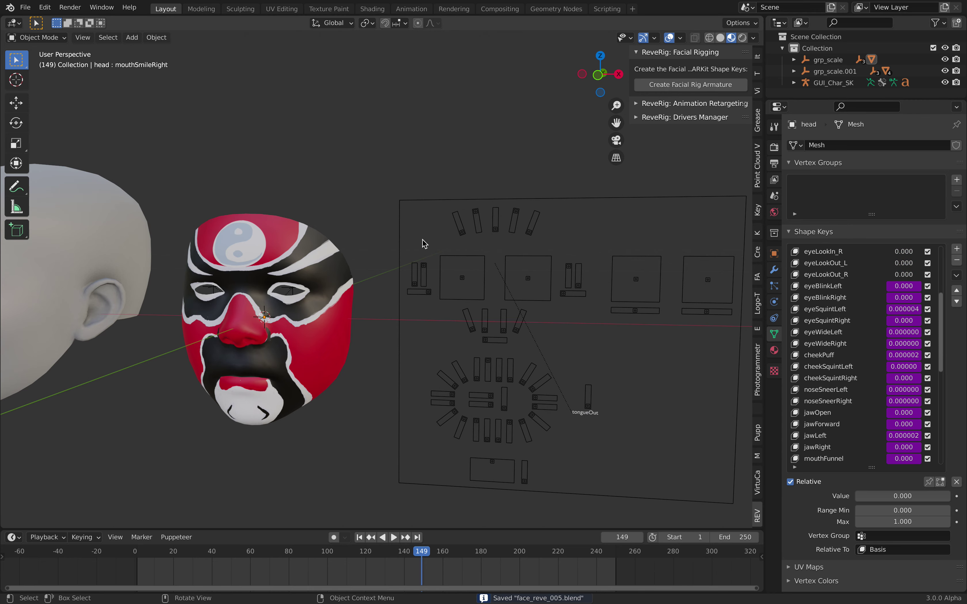
left_click(458, 224)
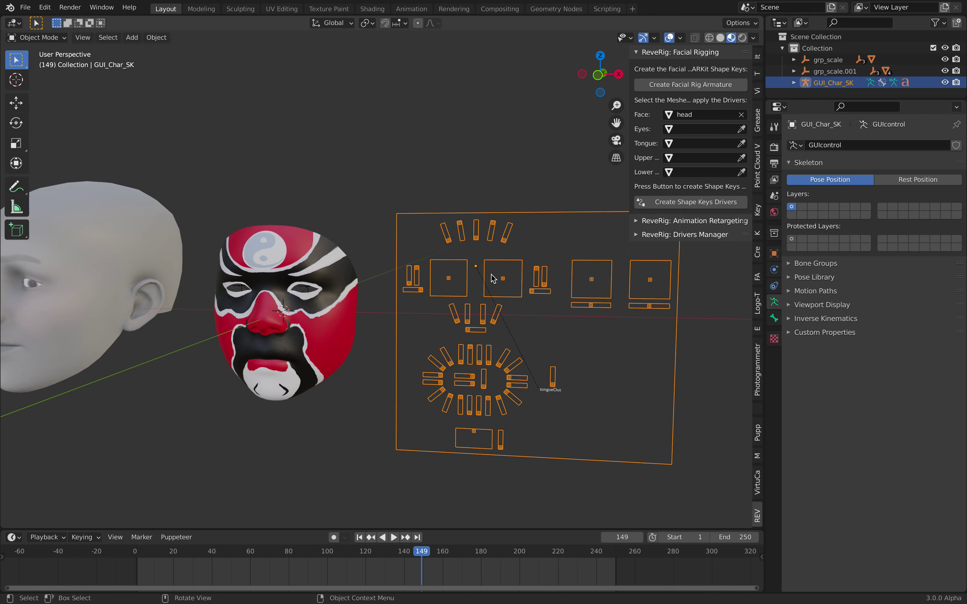
left_click(687, 203)
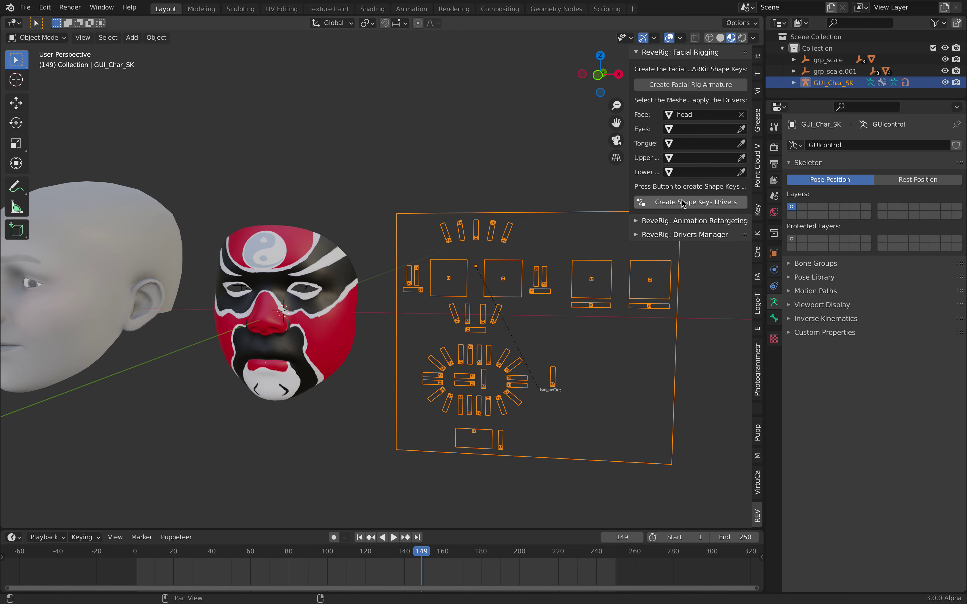
left_click(352, 268)
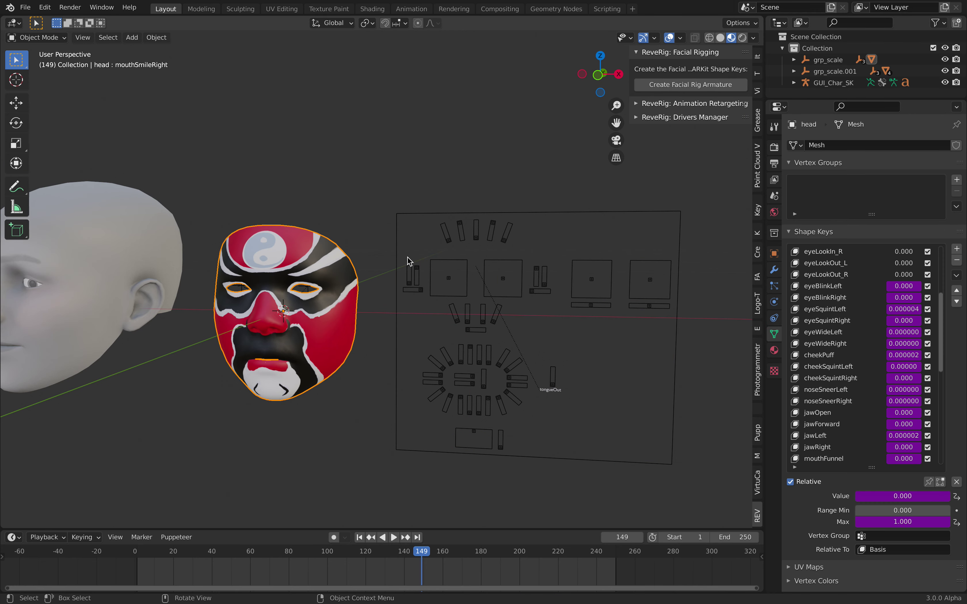
scroll(314, 255, "up", 1)
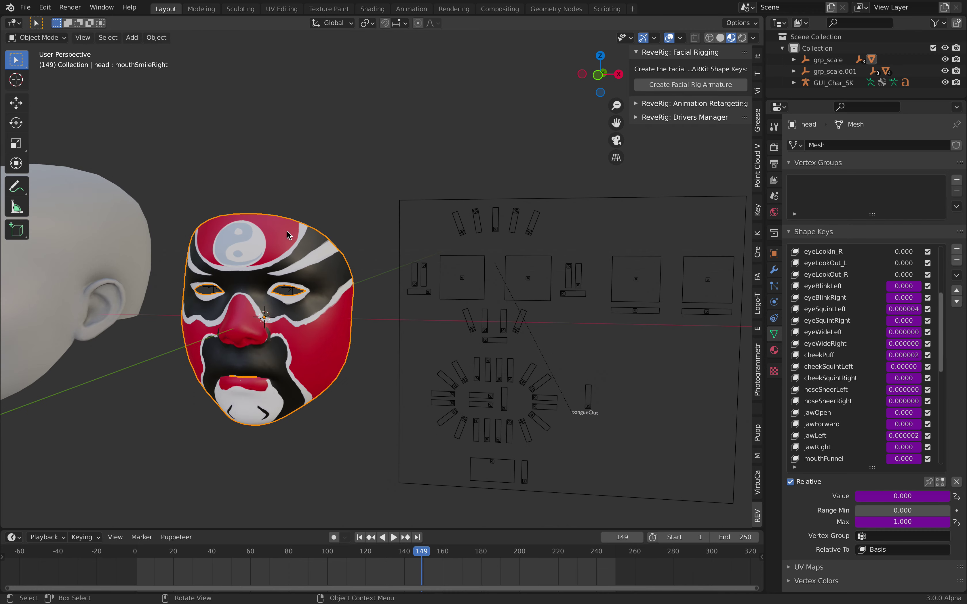
- Save the file and switch the facial rig armature to Pose Mode
left_click(461, 285)
middle_click_drag(462, 284, 375, 244)
key("ctrl+s")
left_click(36, 37)
left_click(57, 76)
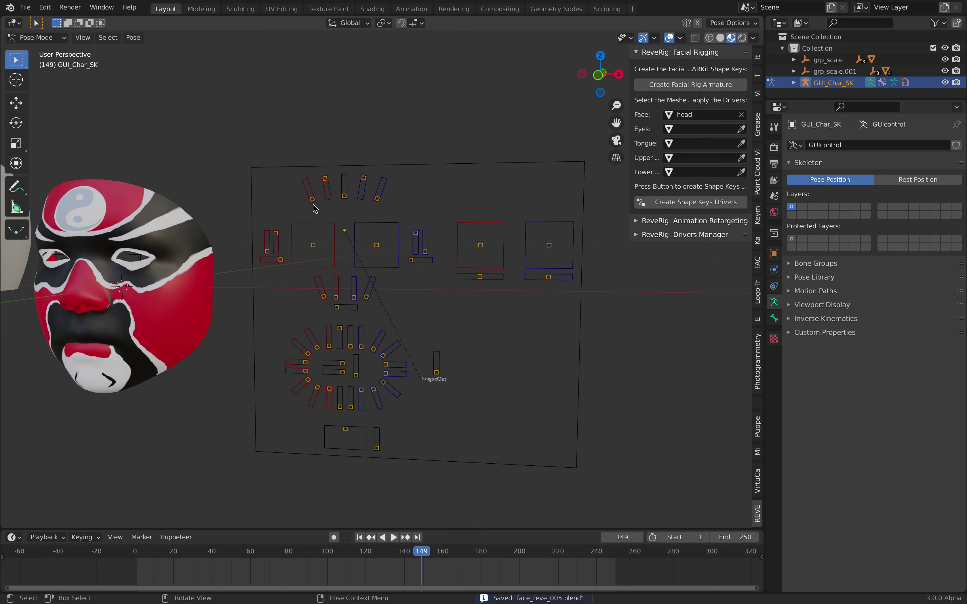
- Test the right eye's look control by moving it toward its frame's lower corner, and cancel the move
left_click(481, 247)
left_click(483, 248)
left_click(486, 244)
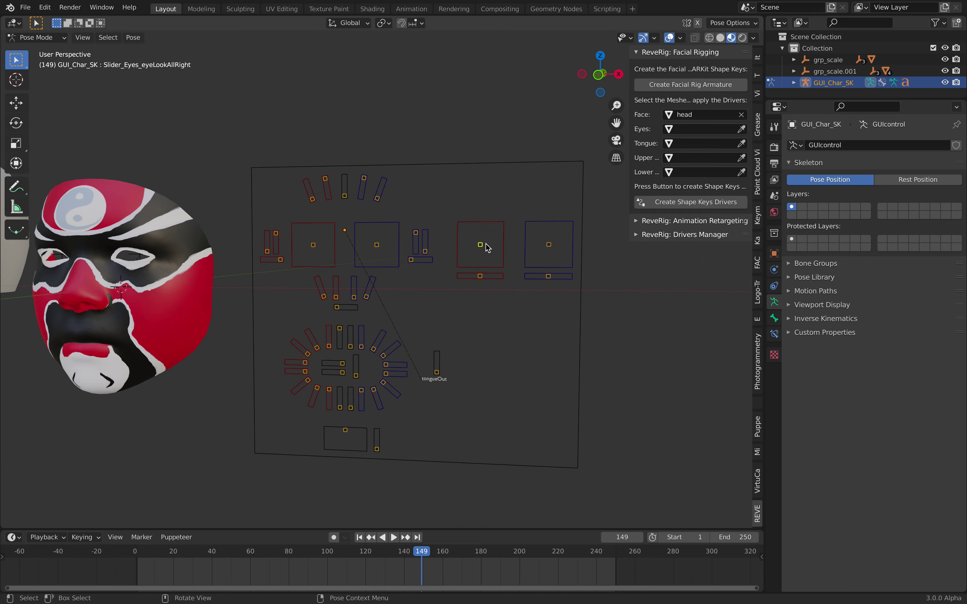
key("g")
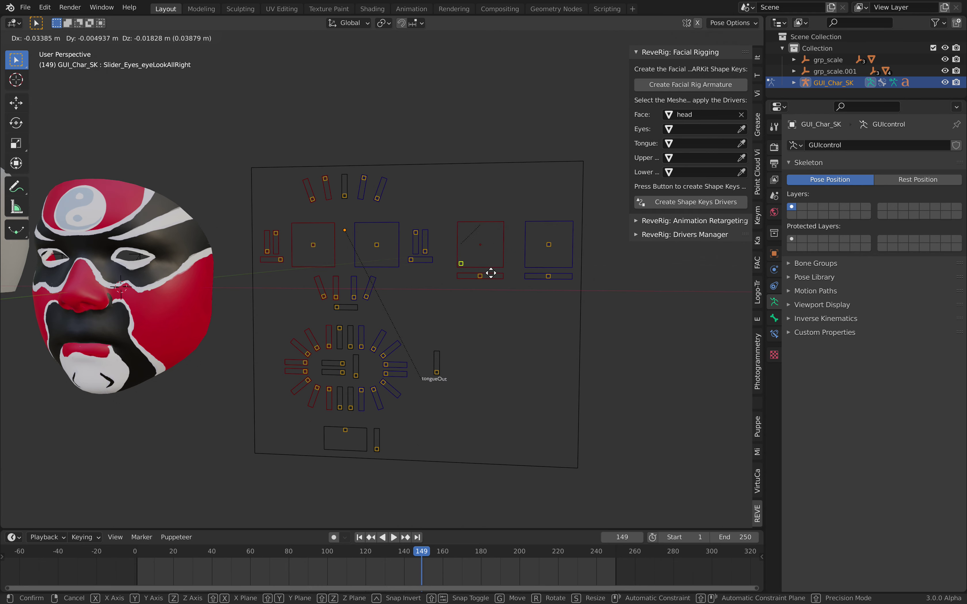
right_click(484, 245)
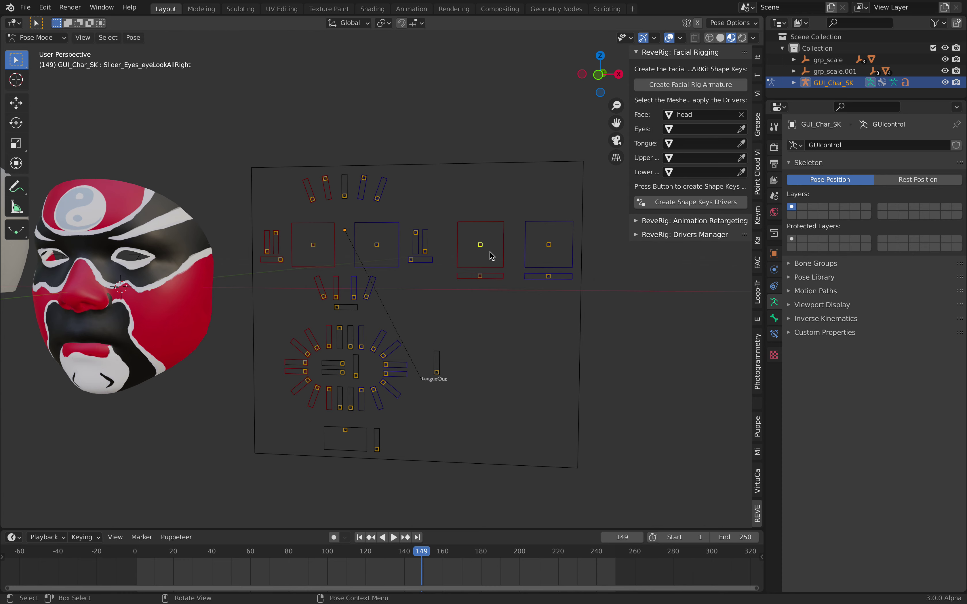
- Test the left eye's look control by moving it around inside its frame, and cancel the move
scroll(399, 247, "up", 2)
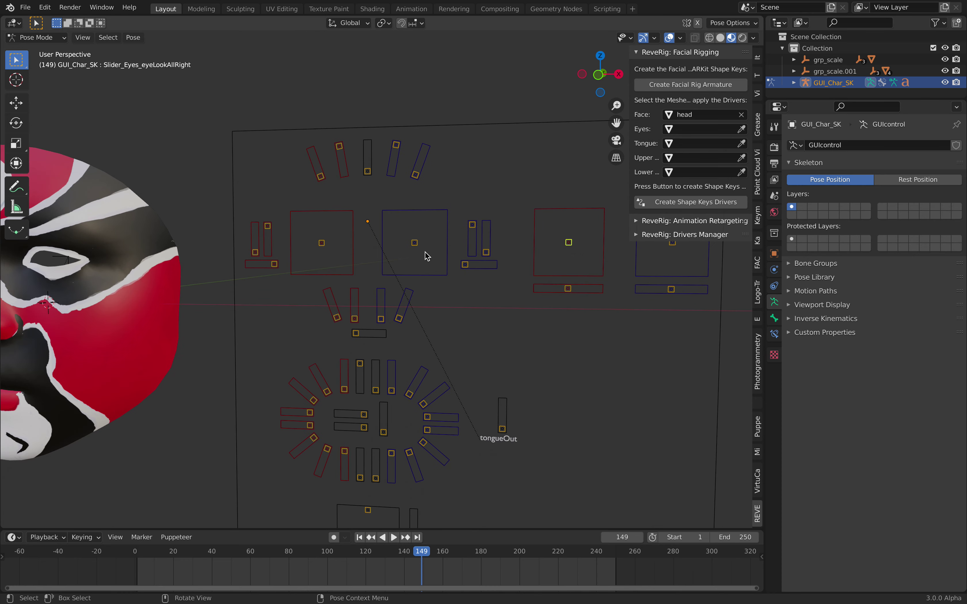
scroll(427, 256, "down", 2)
left_click(446, 253)
key("g")
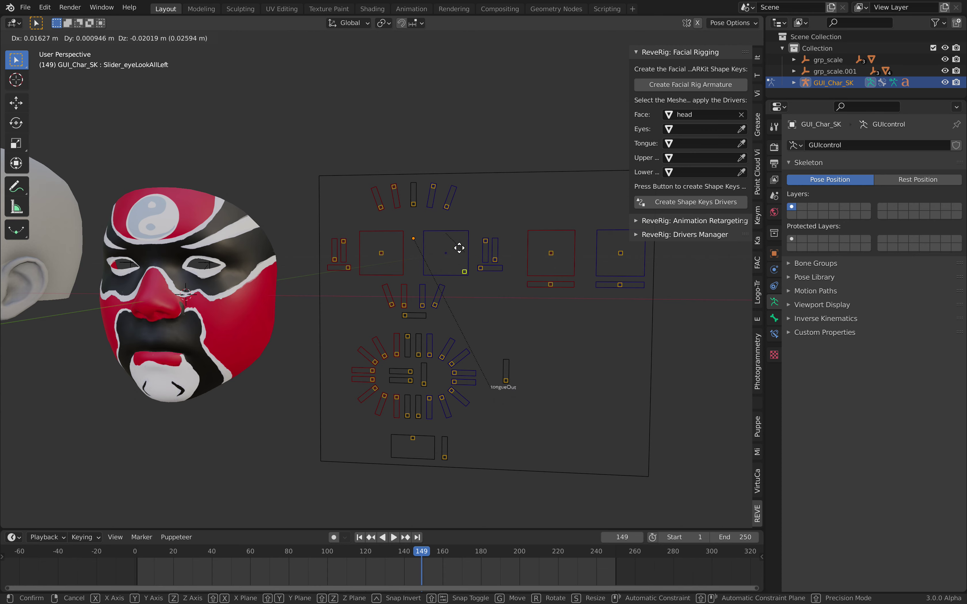
right_click(467, 264)
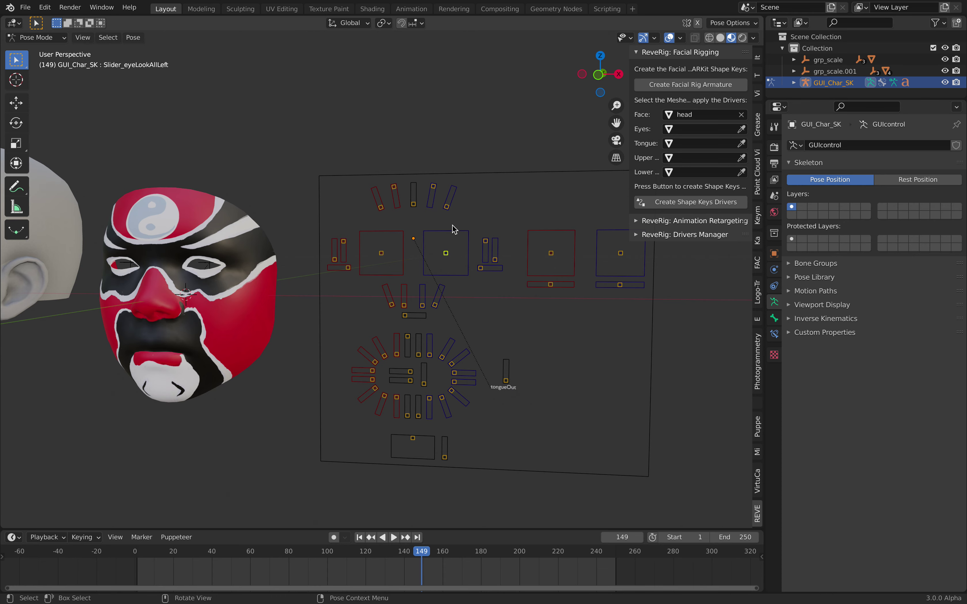
- Try moving the rig's Base_browOuterUpLeft frame bone away from its place, and cancel the move
scroll(464, 231, "up", 2)
left_click(534, 232)
left_click(489, 154)
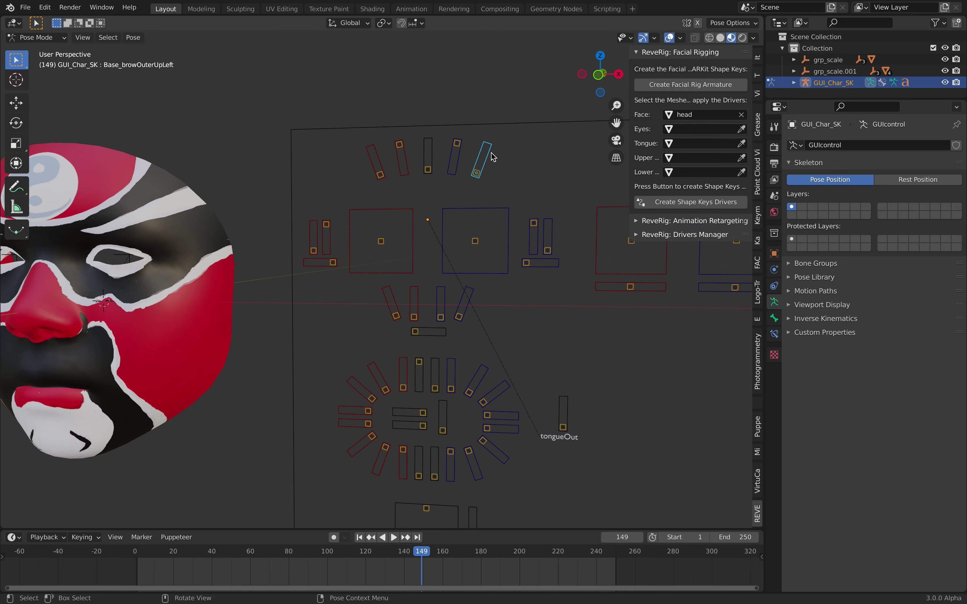
key("g")
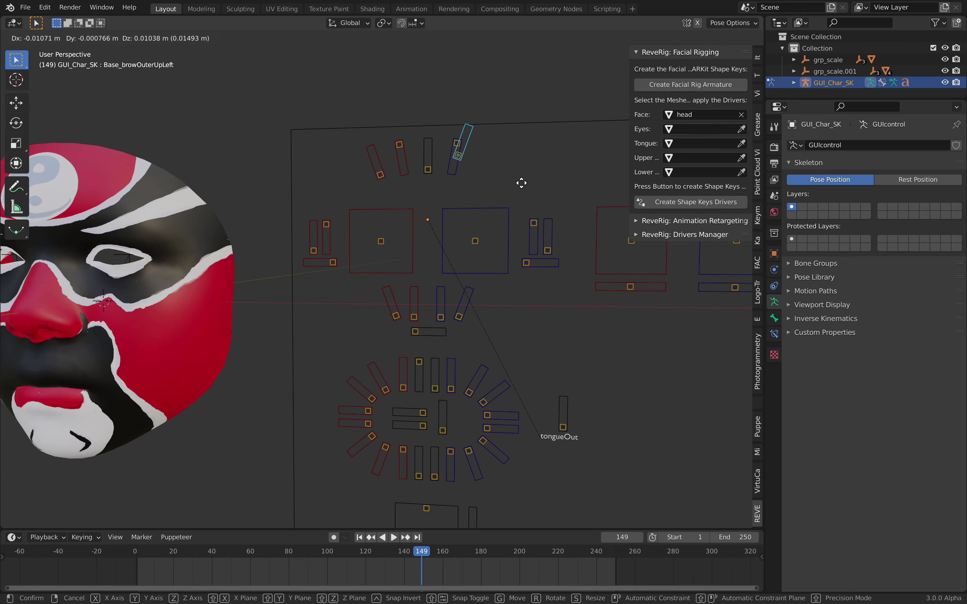
right_click(489, 192)
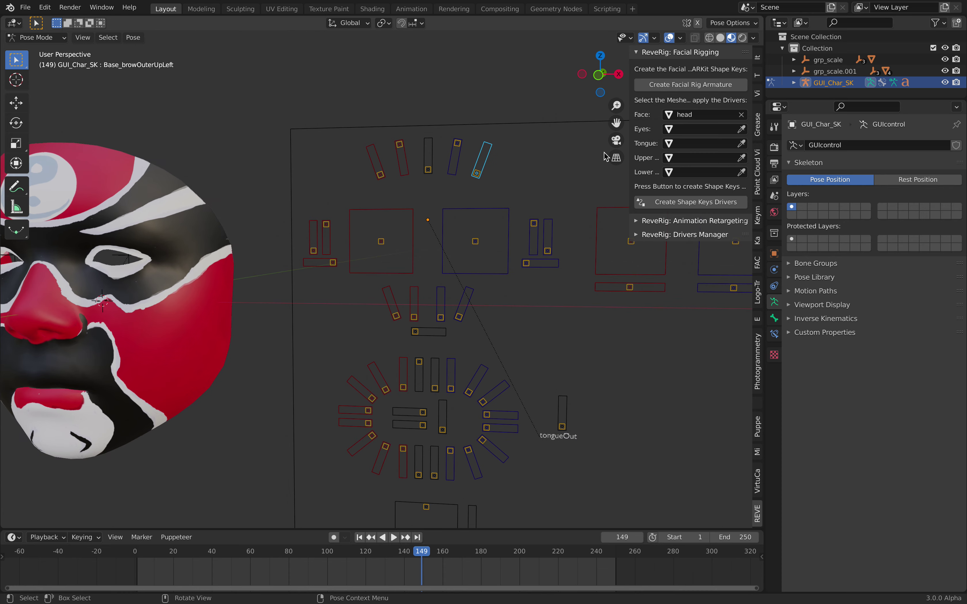
- Show the Selectable restriction column in an enlarged Outliner and expand the GUI_Char_SK hierarchy
left_click(936, 24)
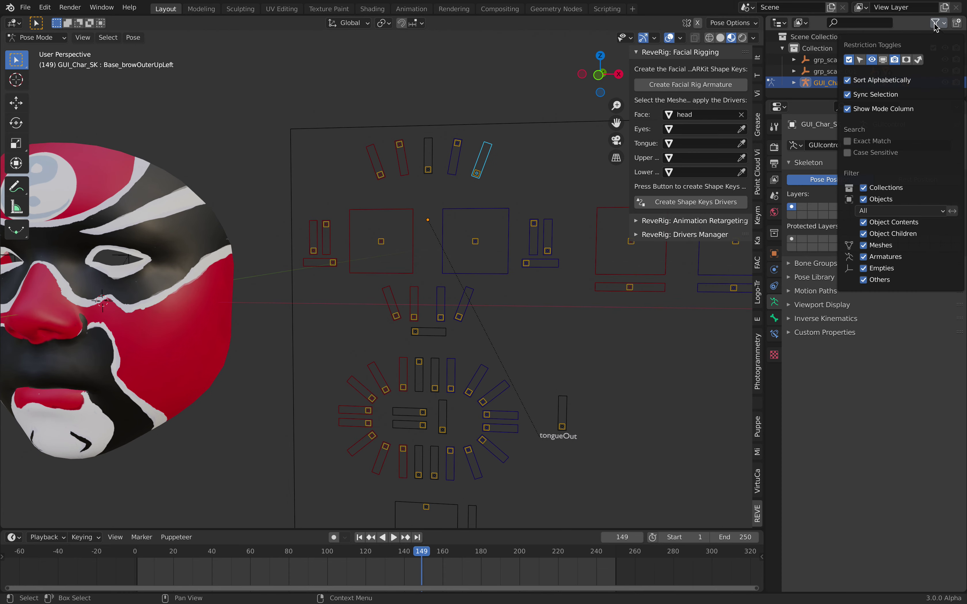
left_click(862, 60)
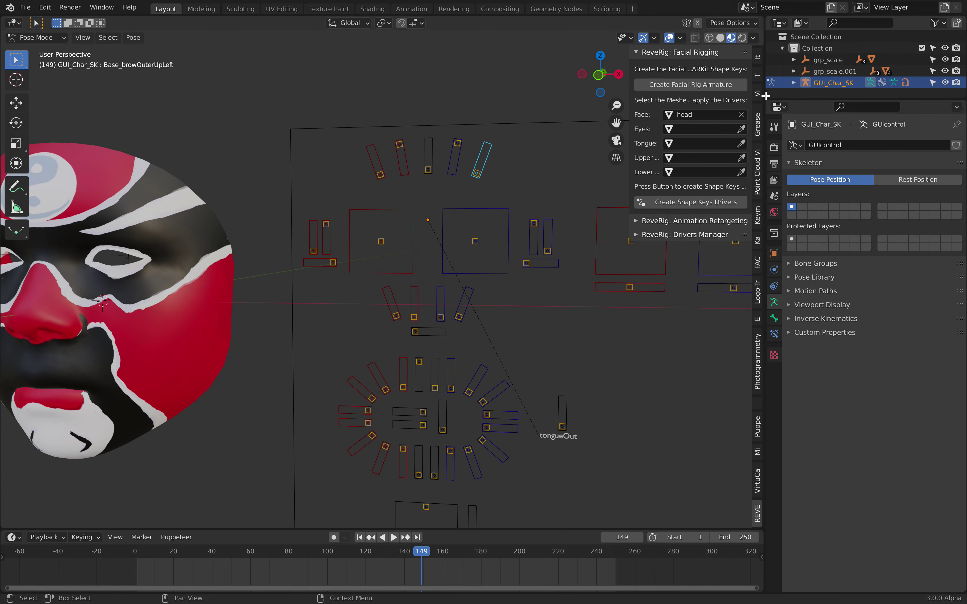
left_click_drag(766, 91, 754, 215)
left_click(746, 82)
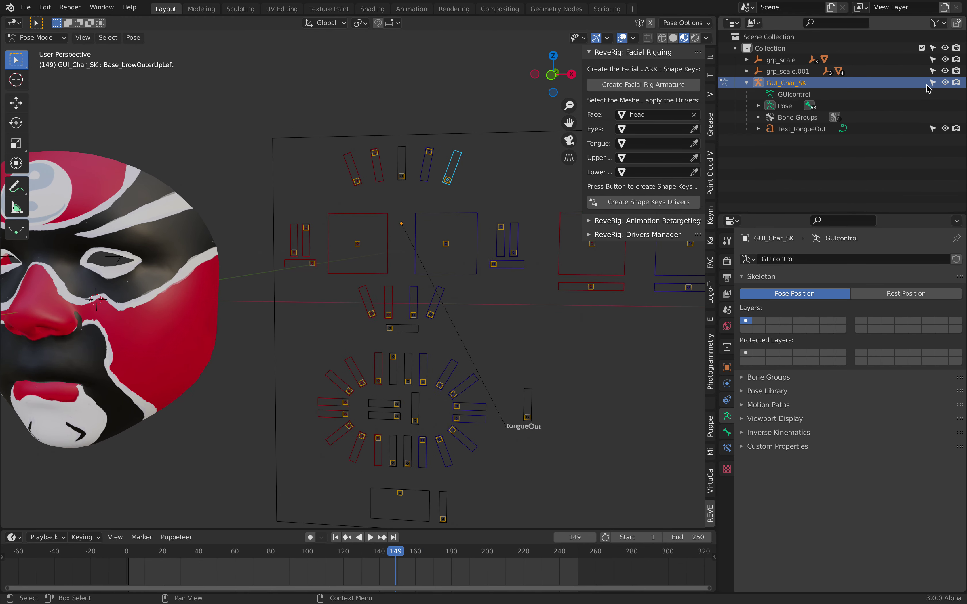
- Disable selectability in the Outliner for all Base_ frame bones listed under the Pose of GUI_Char_SK
left_click(758, 106)
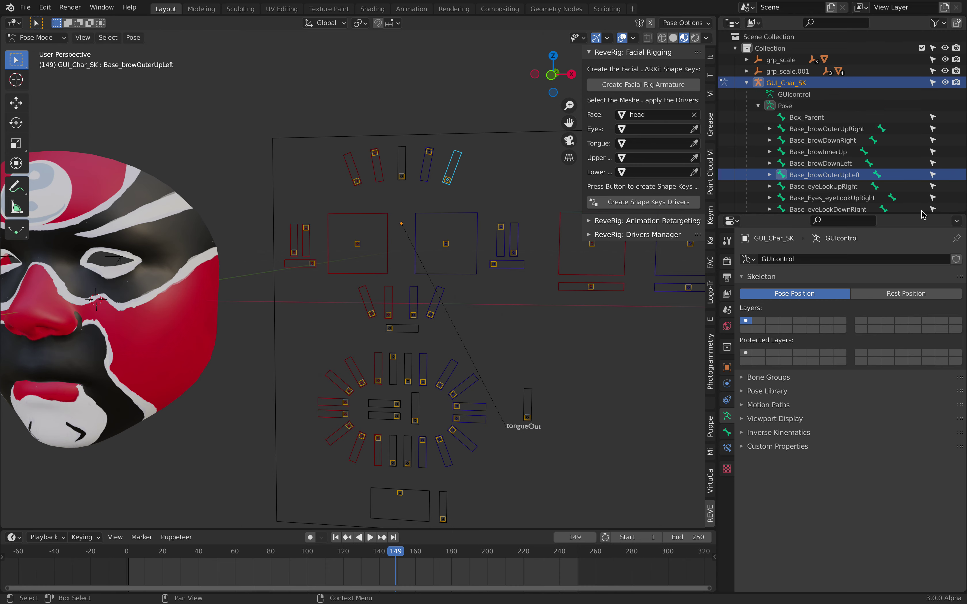
left_click_drag(922, 215, 922, 337)
scroll(934, 76, "down", 3)
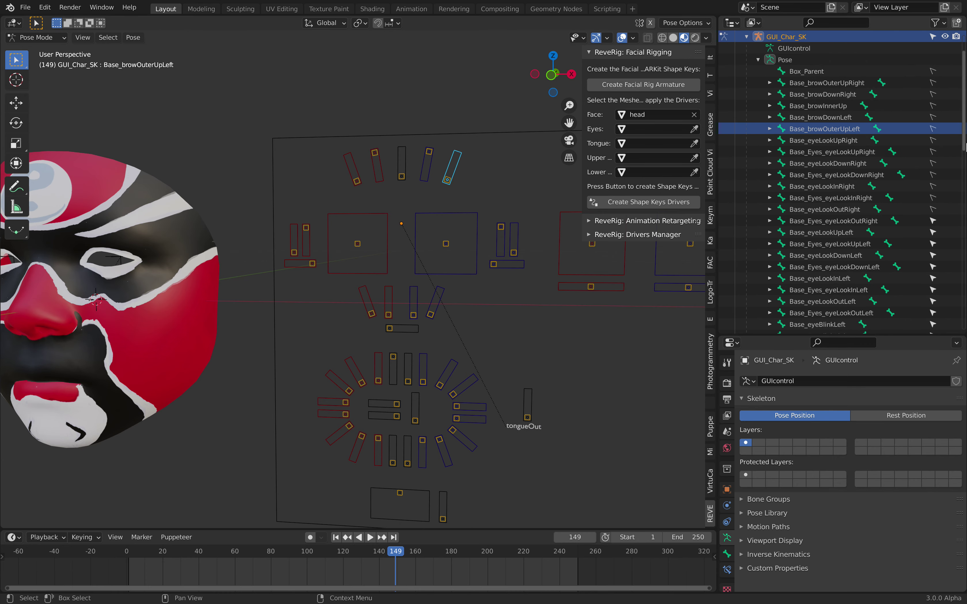
scroll(933, 120, "down", 5)
scroll(932, 86, "up", 1)
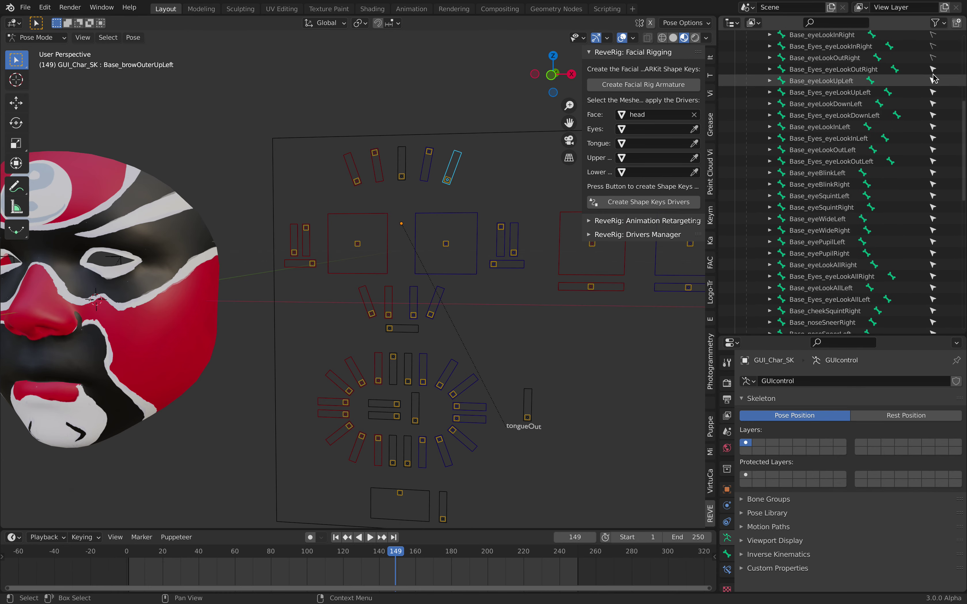
scroll(933, 87, "down", 6)
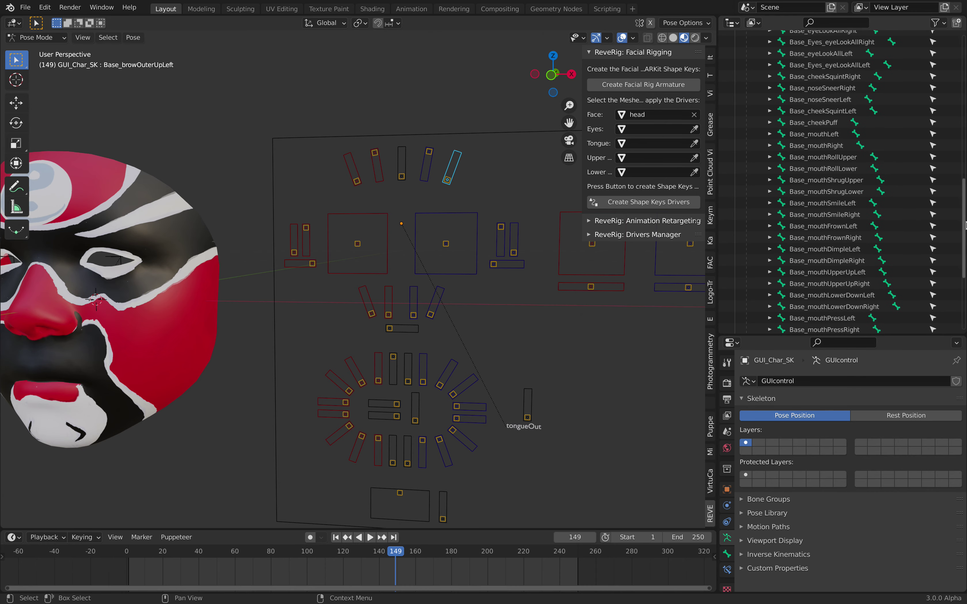
left_click_drag(937, 171, 938, 250)
scroll(937, 207, "down", 3)
scroll(945, 240, "down", 2)
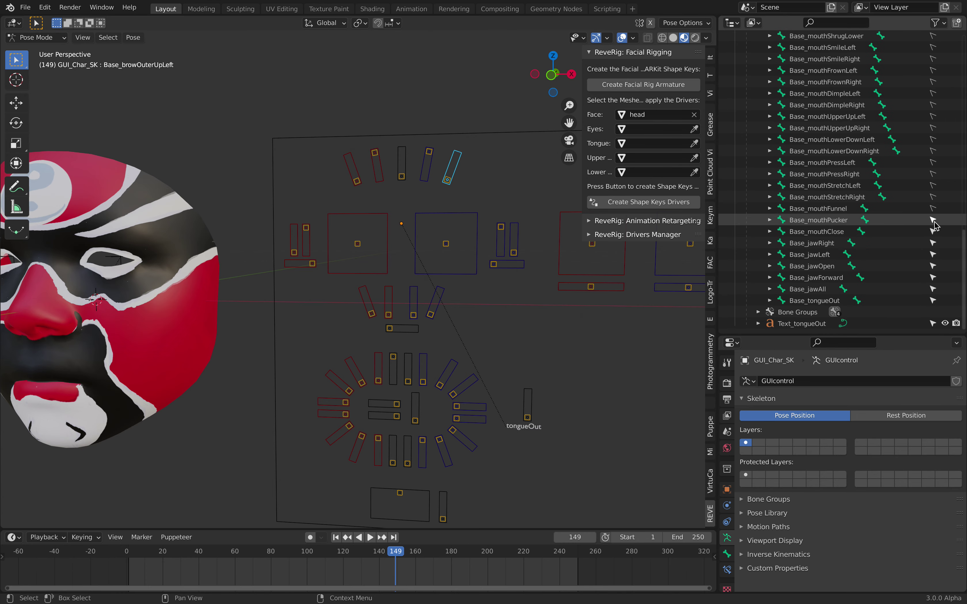
scroll(388, 298, "down", 4)
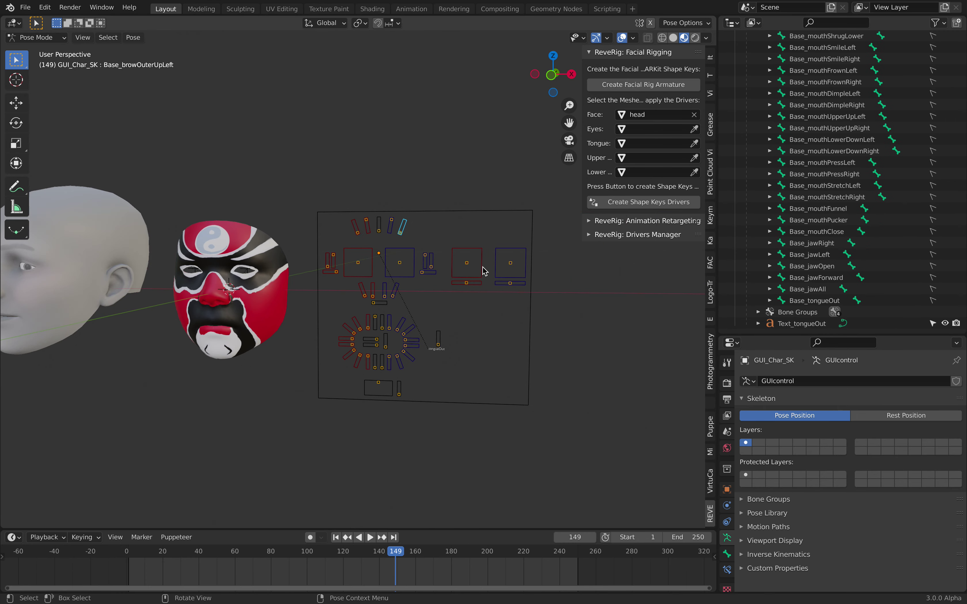
- Test the rig by selecting every slider control and moving them all together, and cancel the move
scroll(387, 298, "up", 2)
key("a")
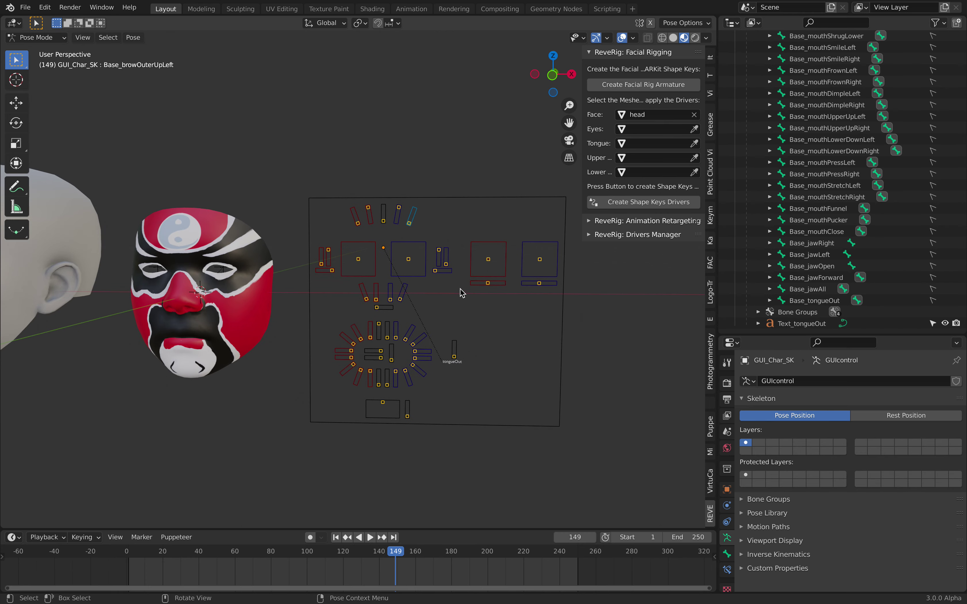
scroll(412, 299, "up", 1)
key("g")
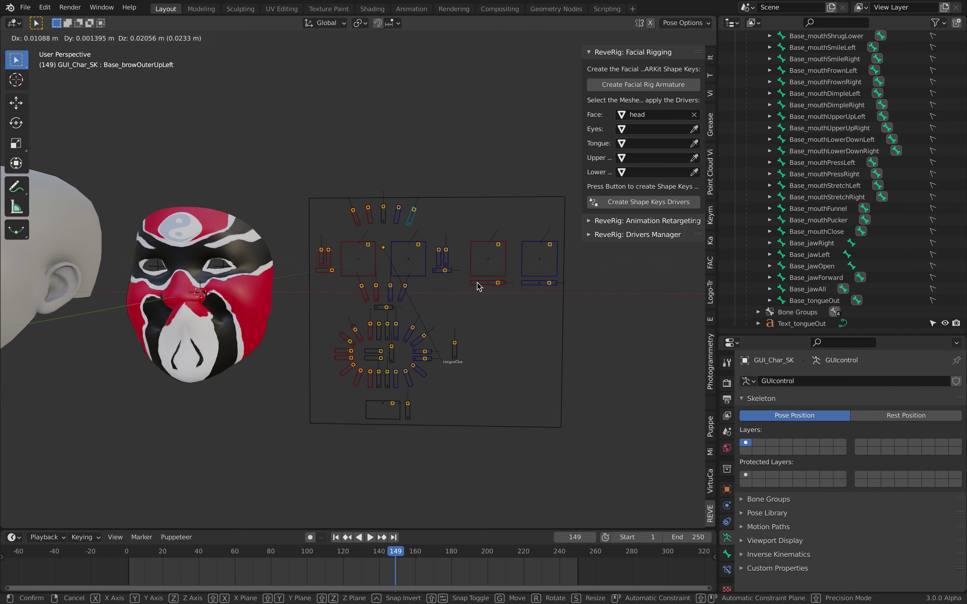
left_click(460, 294)
- Test the left eye's look control by selecting it and moving it inside its frame, and cancel the move
scroll(451, 274, "up", 2)
left_click(437, 256)
middle_click_drag(437, 256, 459, 259, "shift")
key("g")
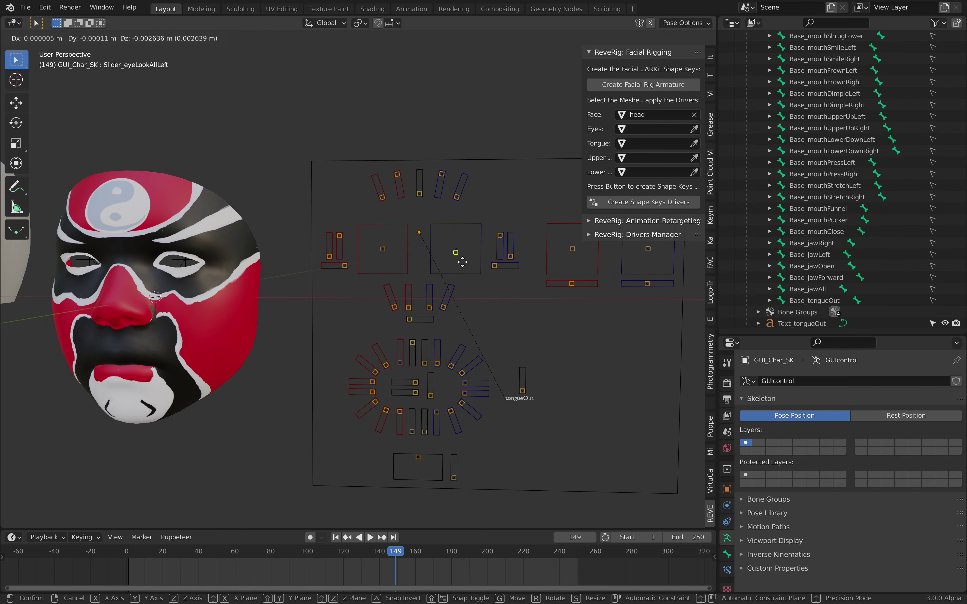
key("Escape")
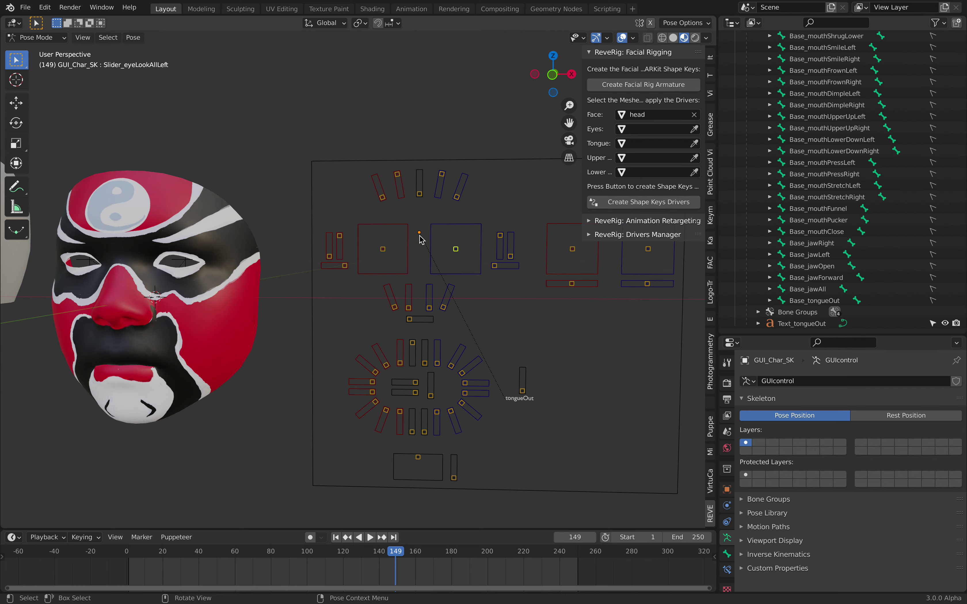
- Switch the active selection tool to Tweak and nudge the left eye's look control slightly downward
left_click(17, 61)
left_click(67, 73)
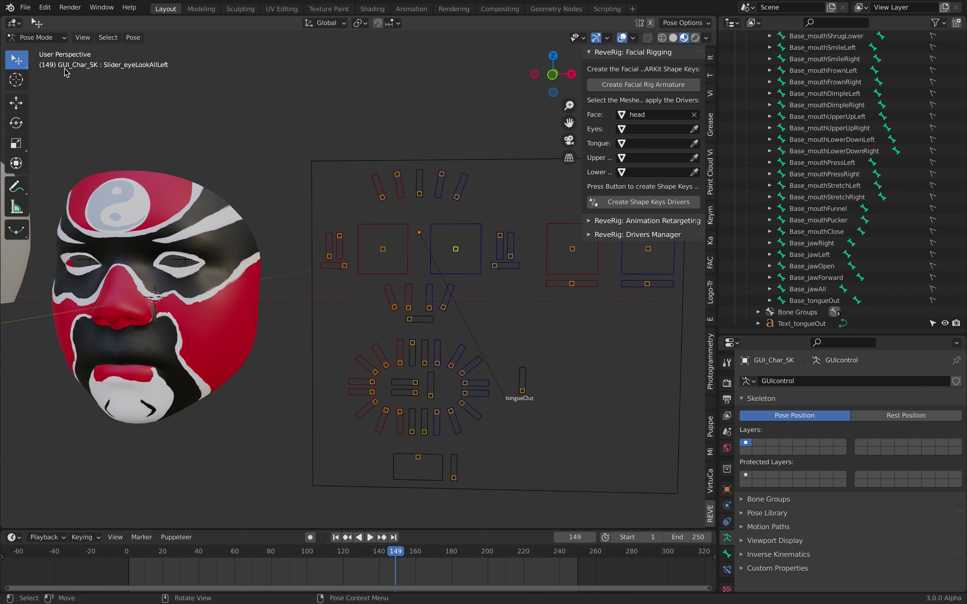
key("g")
left_click(501, 247)
key("g")
key("Escape")
- Test the left eye's blink slider and move its squint slider partway along its frame
left_click(504, 238)
middle_click_drag(501, 249, 474, 254)
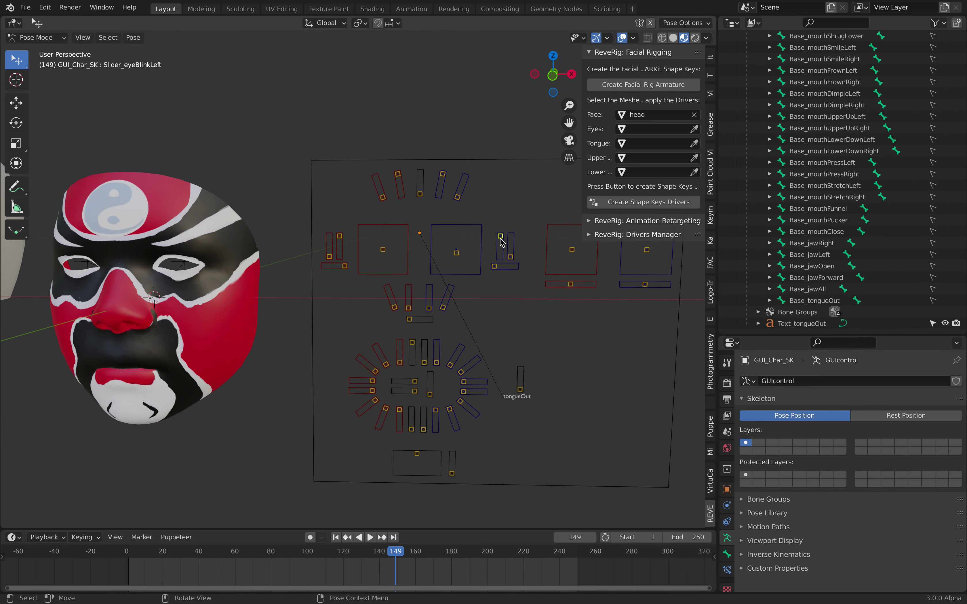
key("g")
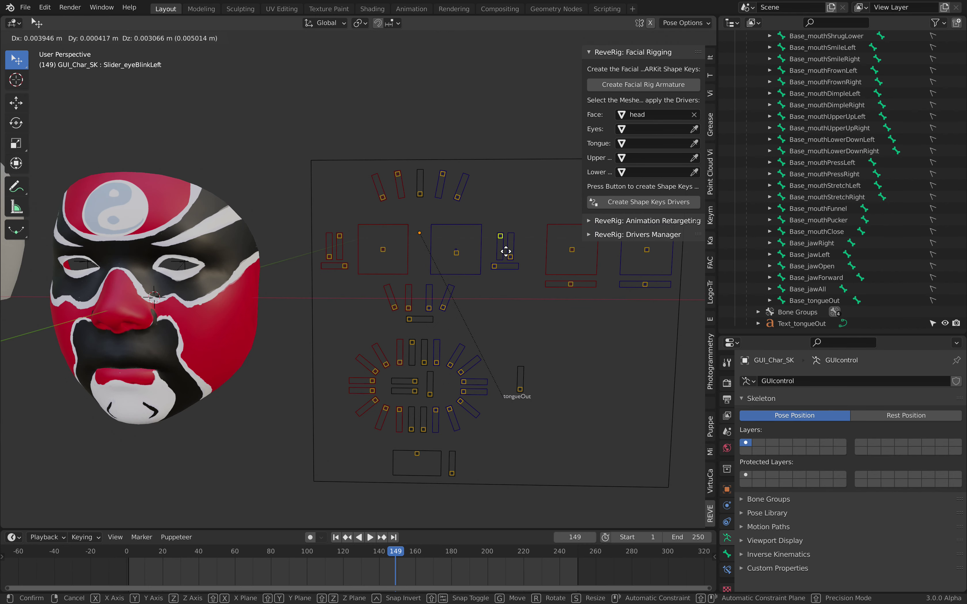
left_click(503, 264)
left_click(501, 267)
key("g")
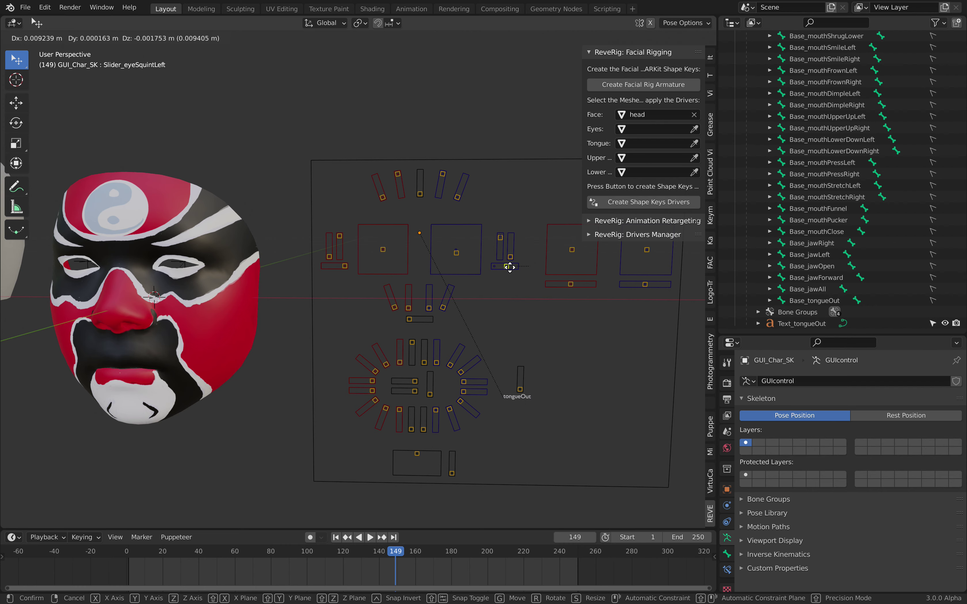
- Test the left cheek squint slider and move the right cheek squint slider to the upper end of its frame
left_click(451, 304)
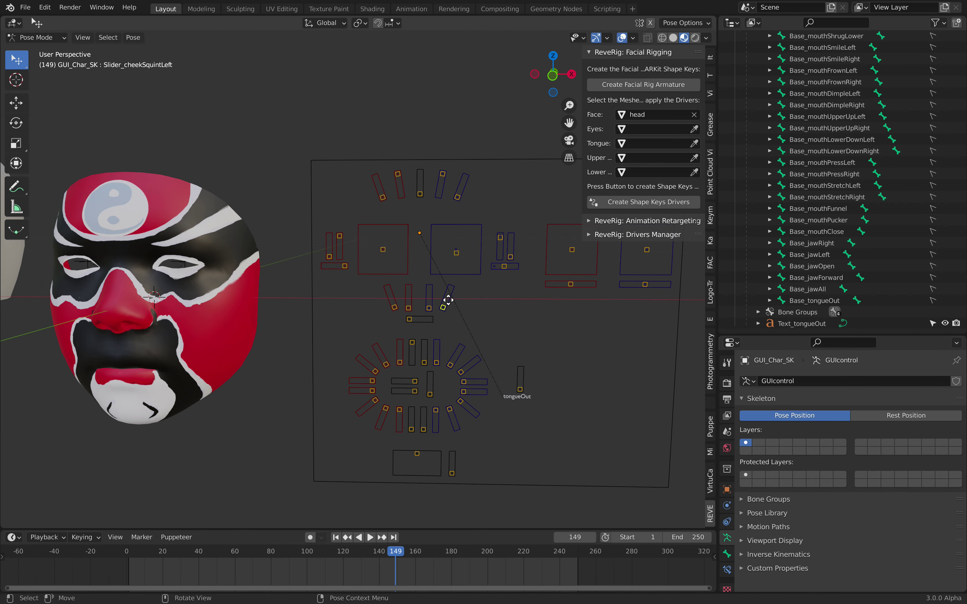
key("g")
left_click(397, 309)
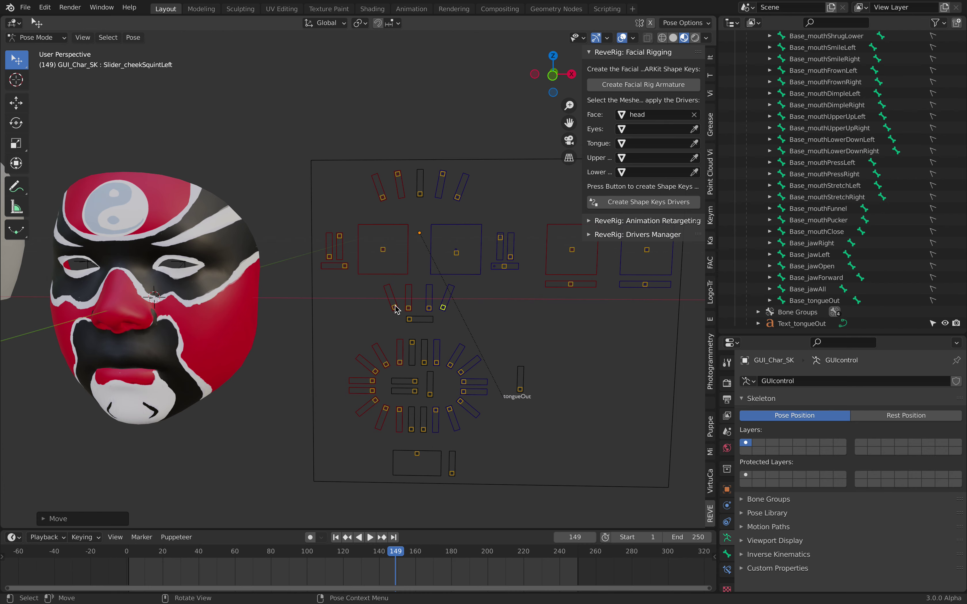
left_click(396, 308)
key("g")
left_click(387, 288)
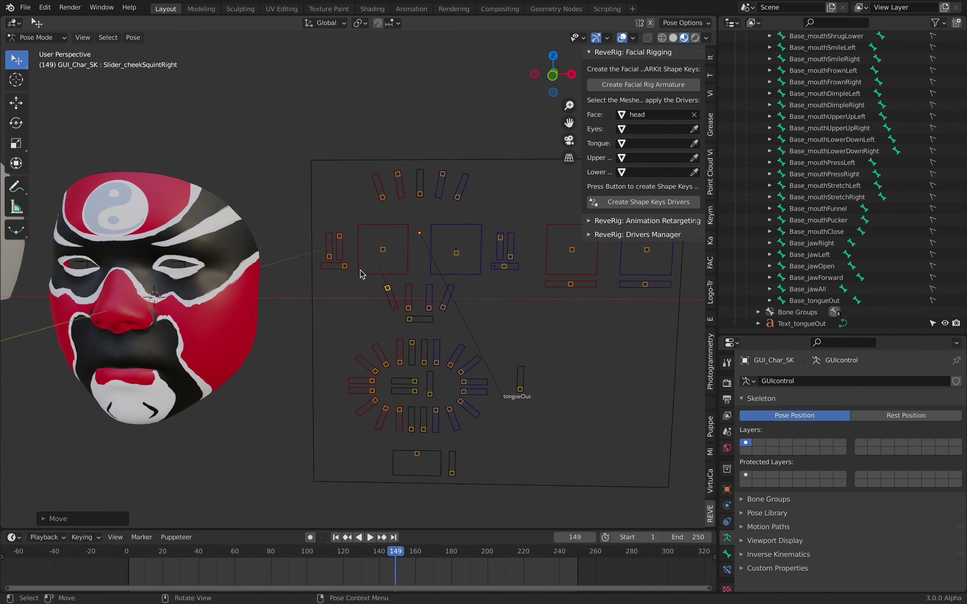
- Select all the slider controls and scale them together to deform the mask
scroll(439, 256, "down", 3)
key("s")
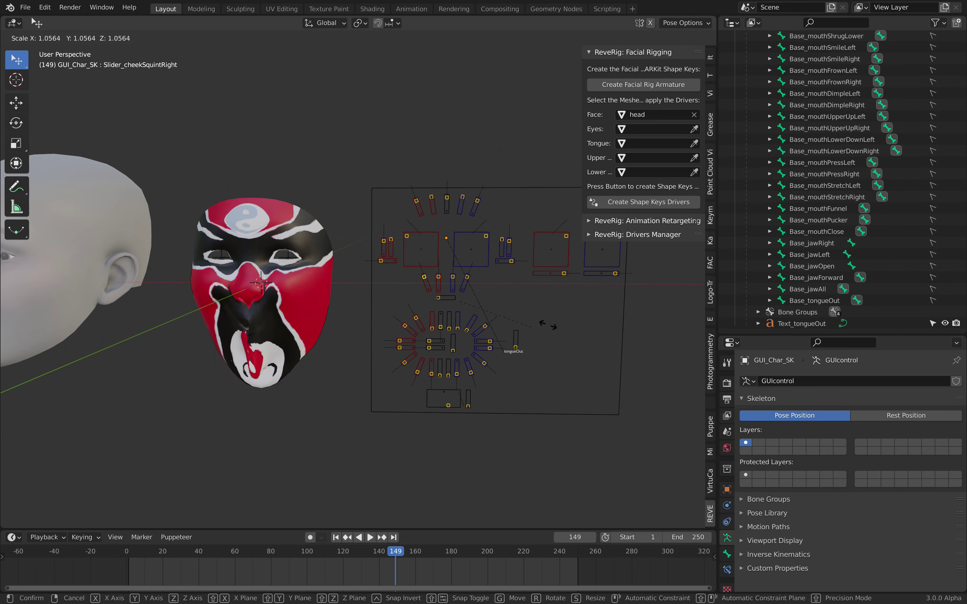
left_click(522, 312)
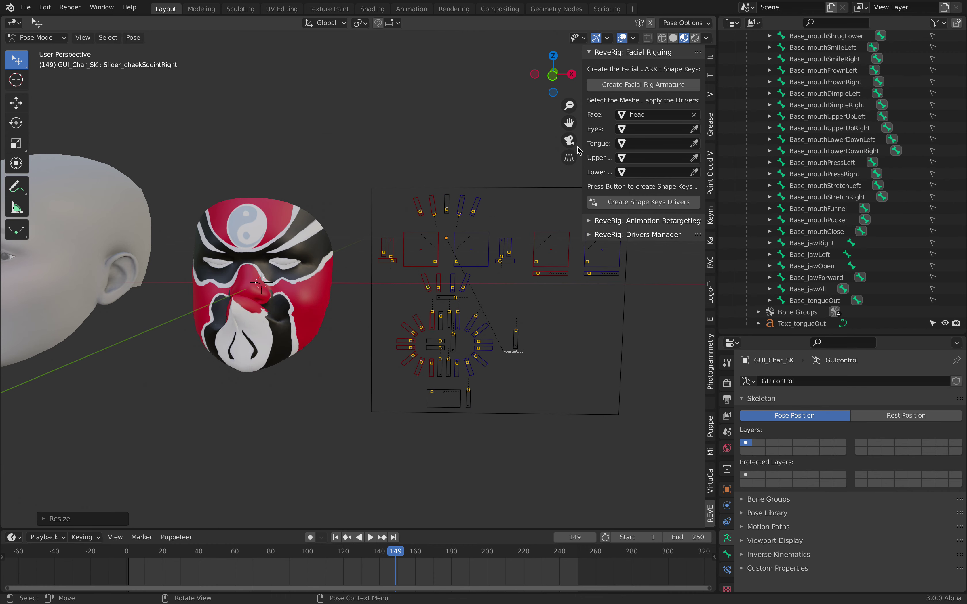
- Collapse the Facial Rigging section, return to Object Mode with all objects in view, and save the file
left_click(616, 53)
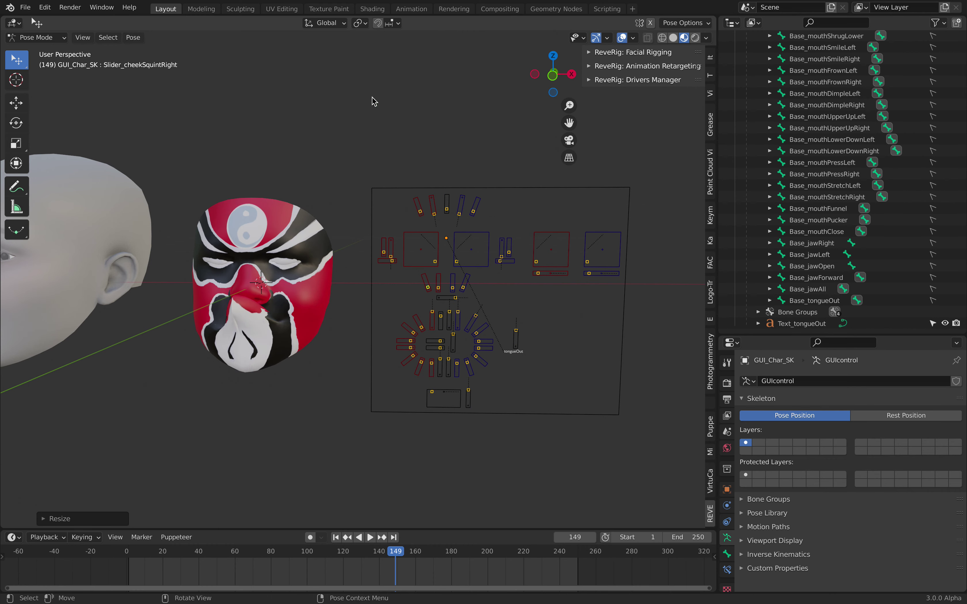
left_click(48, 41)
left_click(50, 48)
key("Home")
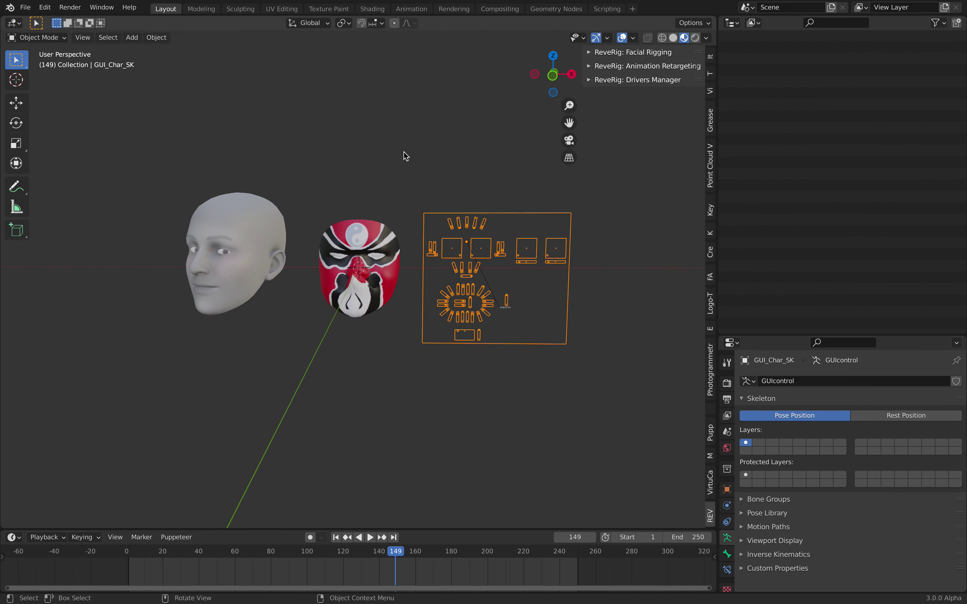
scroll(404, 153, "up", 2)
key("ctrl+s")
- Select the grey head and set the scene's end frame to its last keyframe, 569
left_click(169, 195)
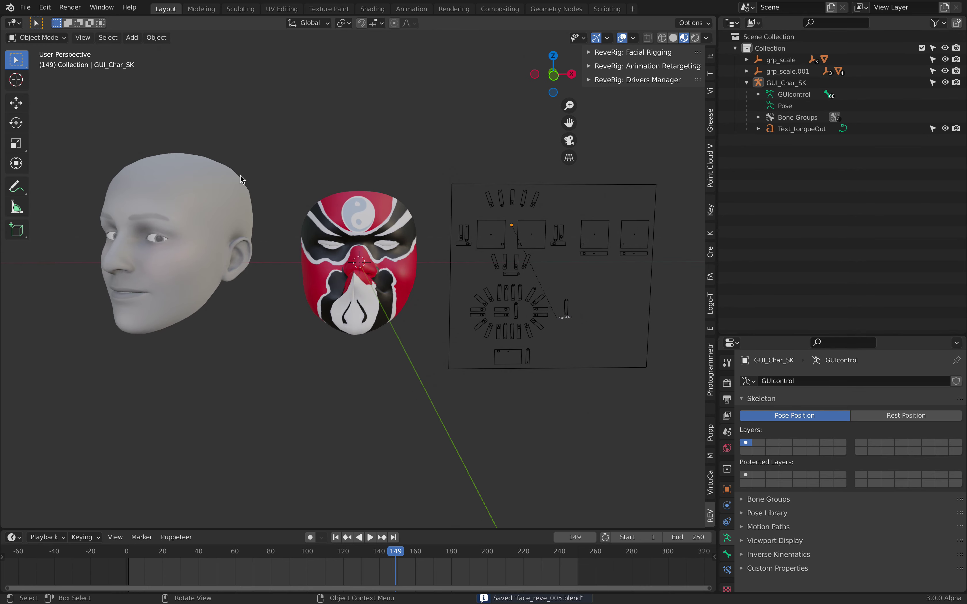
scroll(346, 563, "down", 2)
left_click_drag(405, 554, 303, 554)
scroll(483, 568, "down", 2)
scroll(484, 568, "down", 2, "ctrl")
left_click_drag(602, 557, 599, 557)
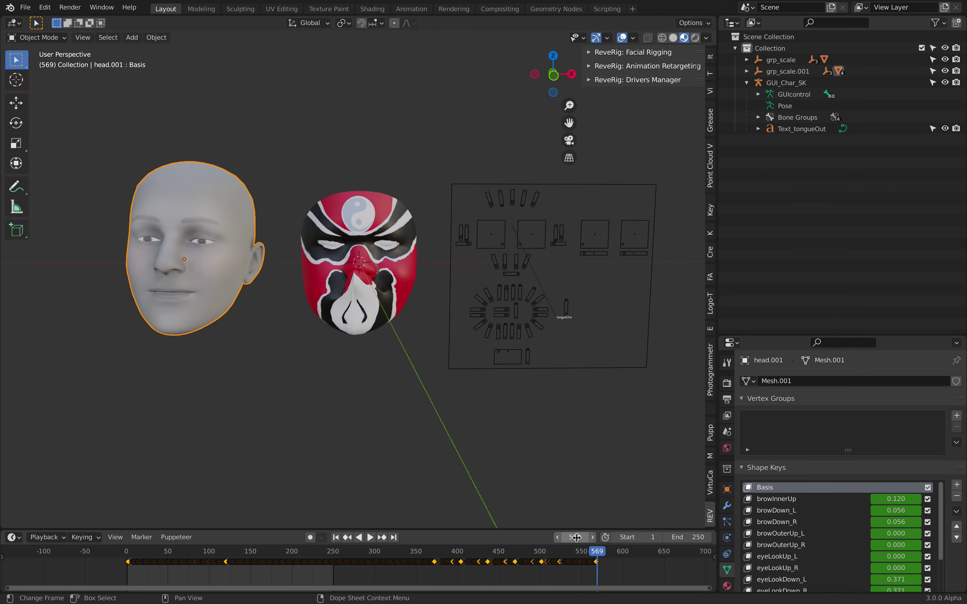
key("ctrl+End")
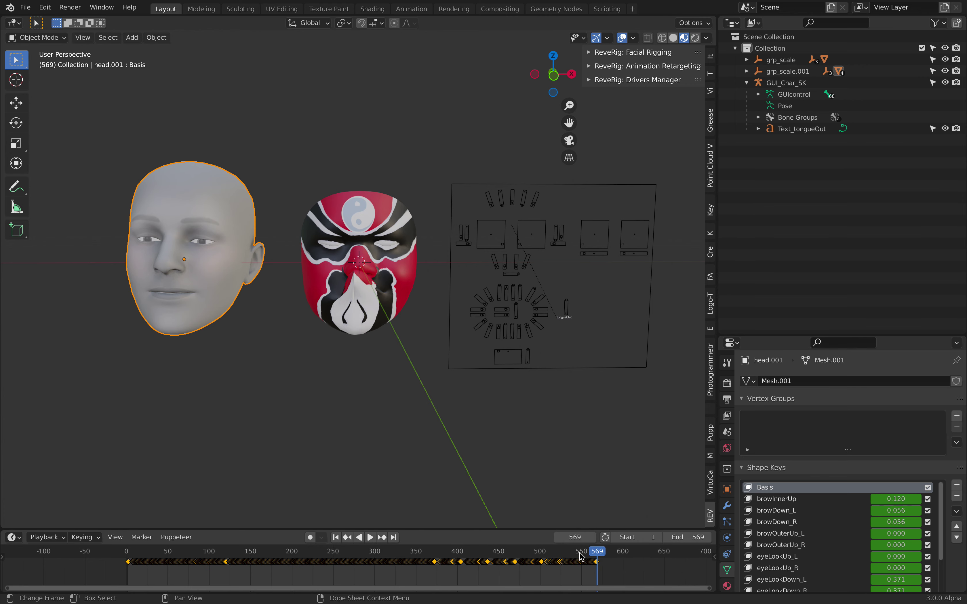
- Preview the grey head's animation briefly and save the file
key("space")
key("space")
left_click(399, 408)
key("ctrl+s")
- Select the red mask and return the timeline to frame 1
middle_click_drag(394, 404, 246, 226)
left_click(245, 226)
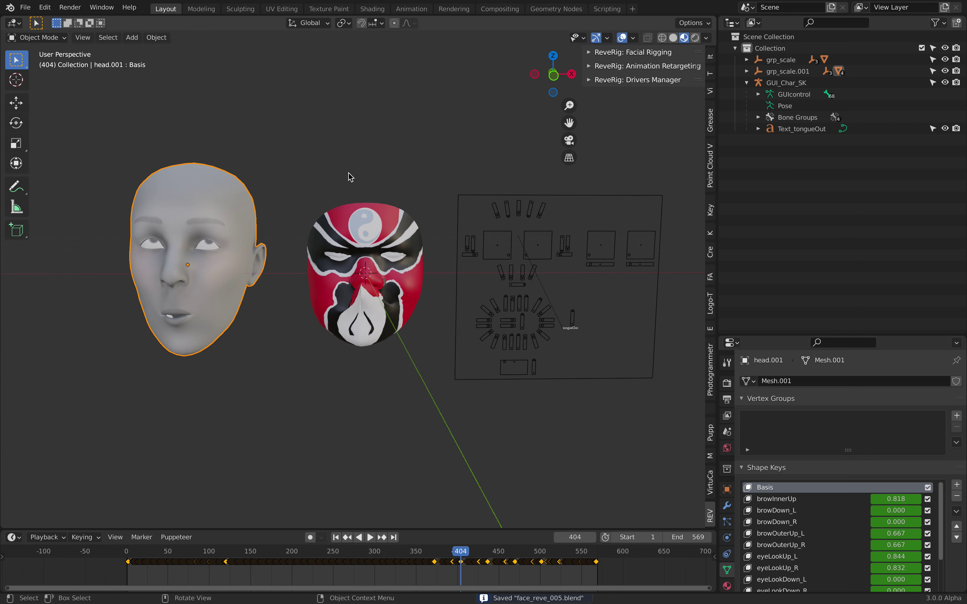
left_click(370, 209)
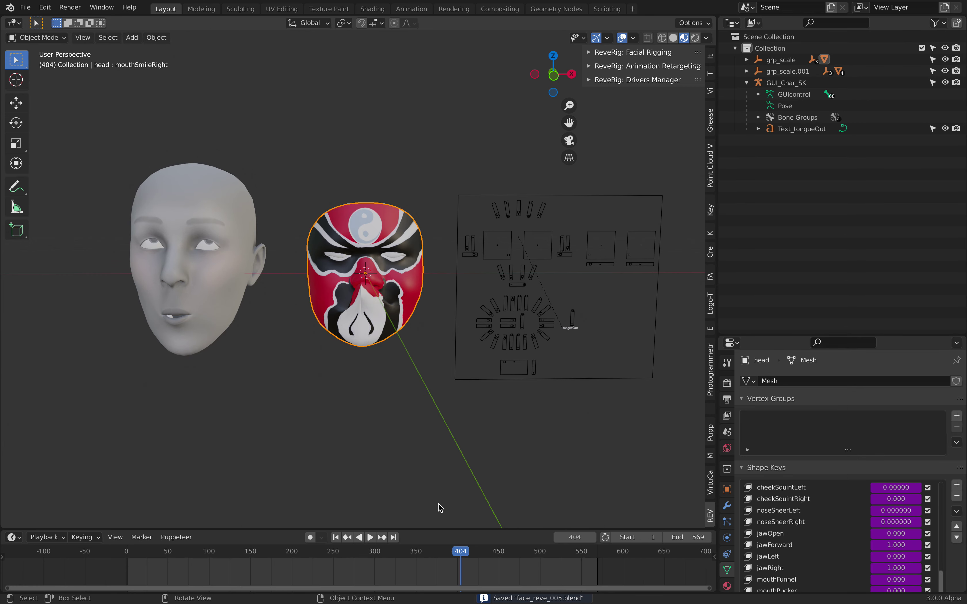
left_click(335, 538)
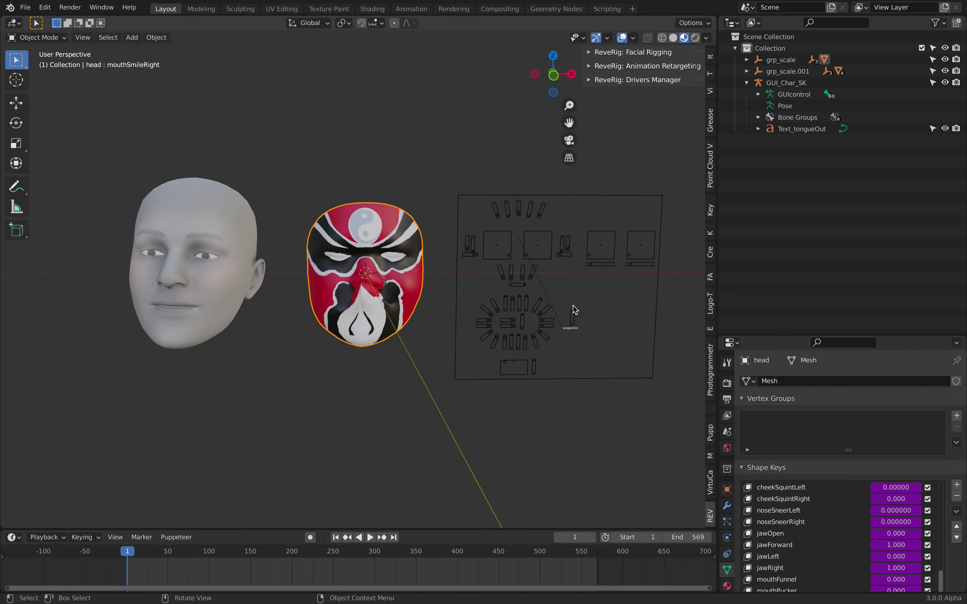
- Retarget the facial animation from source mesh head.001 to target armature GUI_Char_SK with an offset of 1
left_click(592, 66)
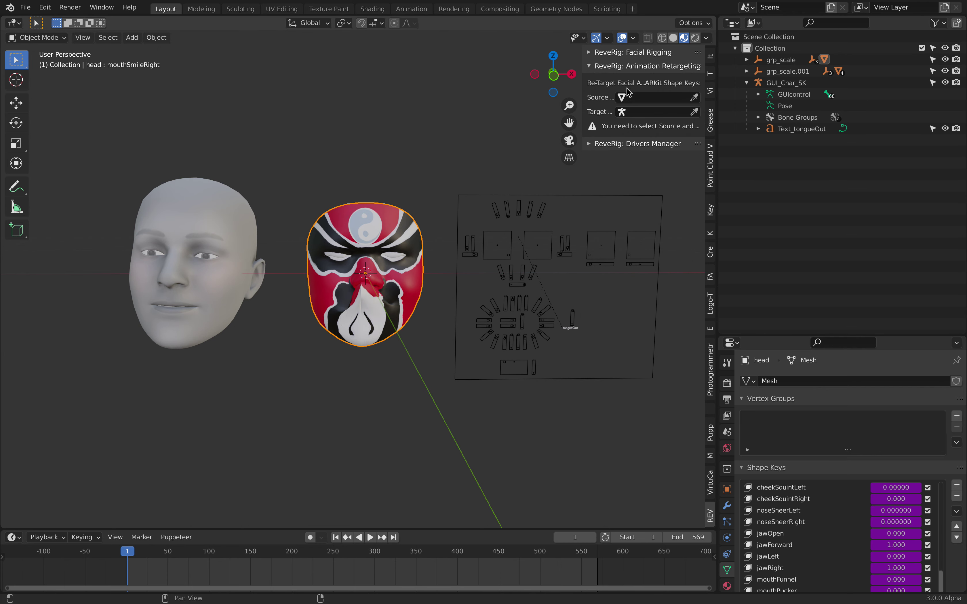
left_click(694, 98)
left_click(238, 191)
left_click(695, 112)
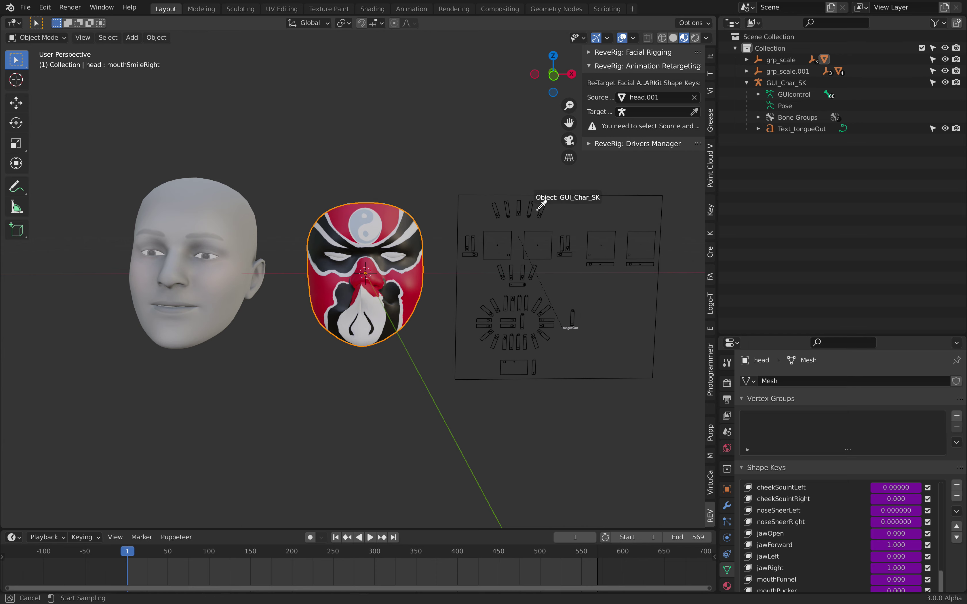
left_click(572, 210)
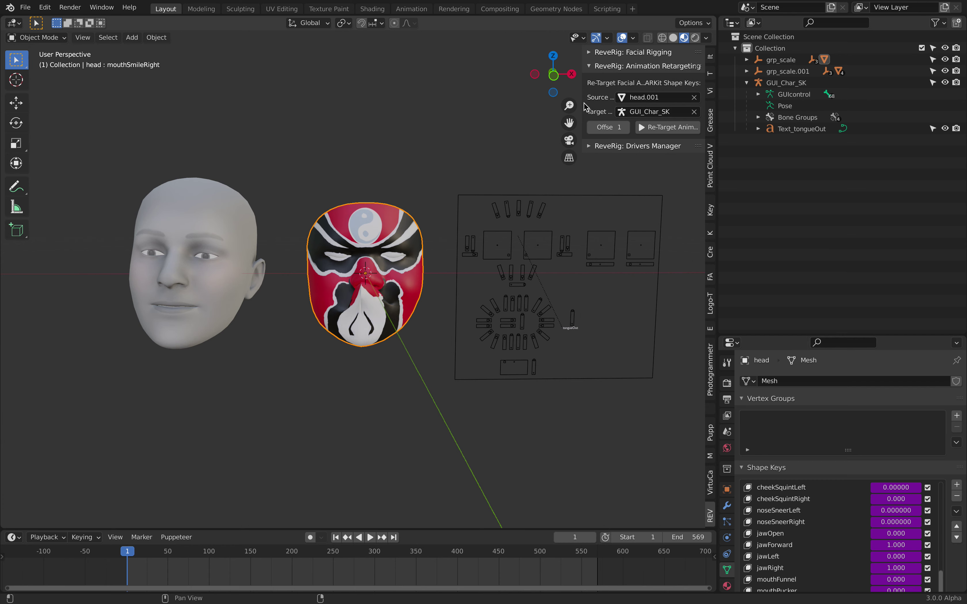
left_click_drag(582, 103, 550, 103)
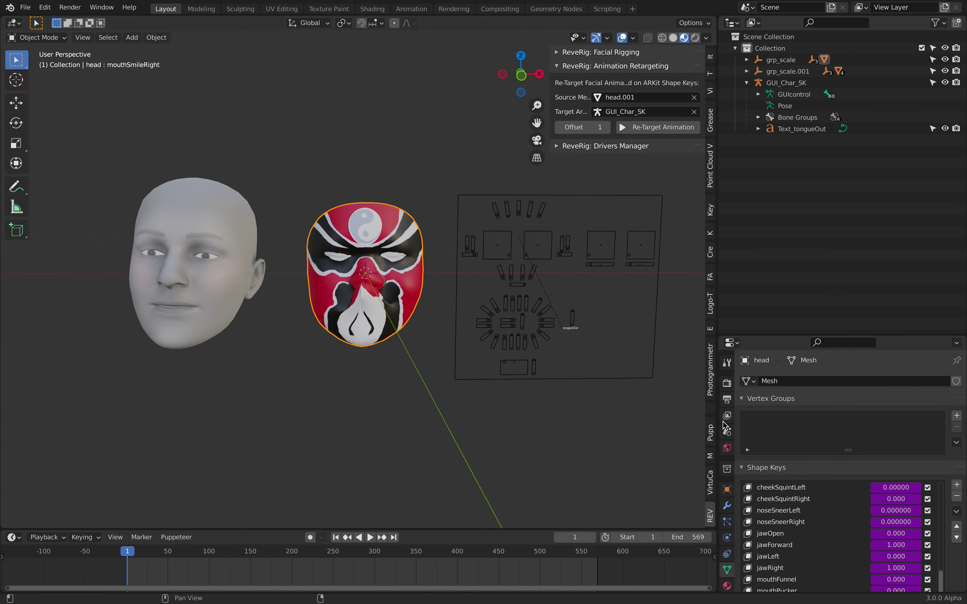
left_click(650, 136)
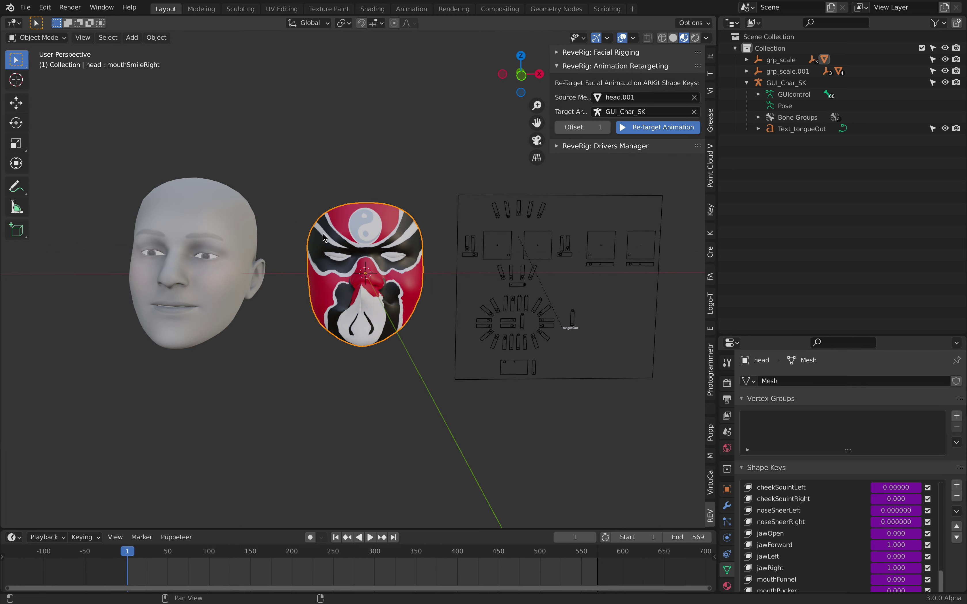
- Switch to Safari and view the Faceit add-on's product page on BlenderMarket
key("ctrl+Right")
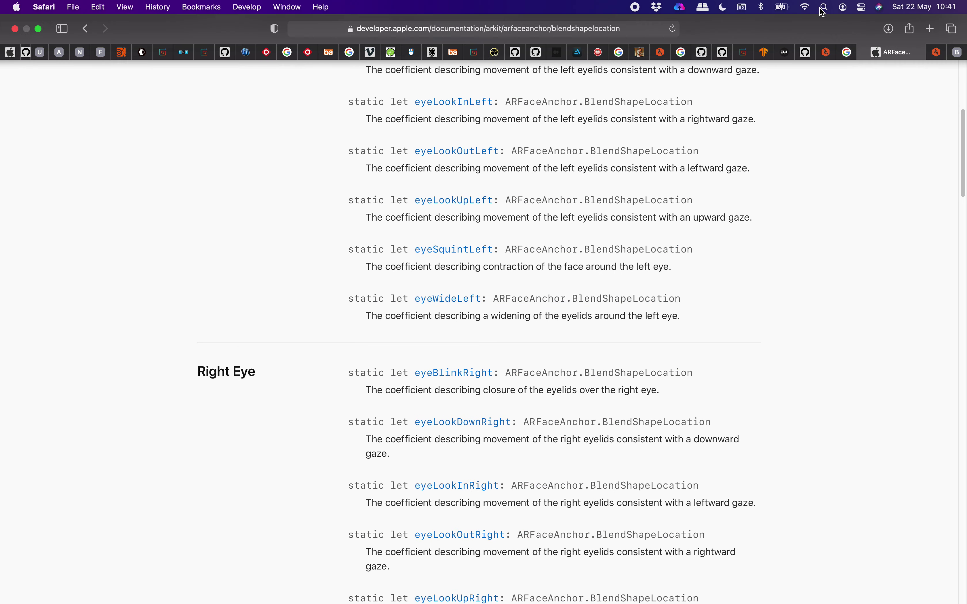
left_click(941, 54)
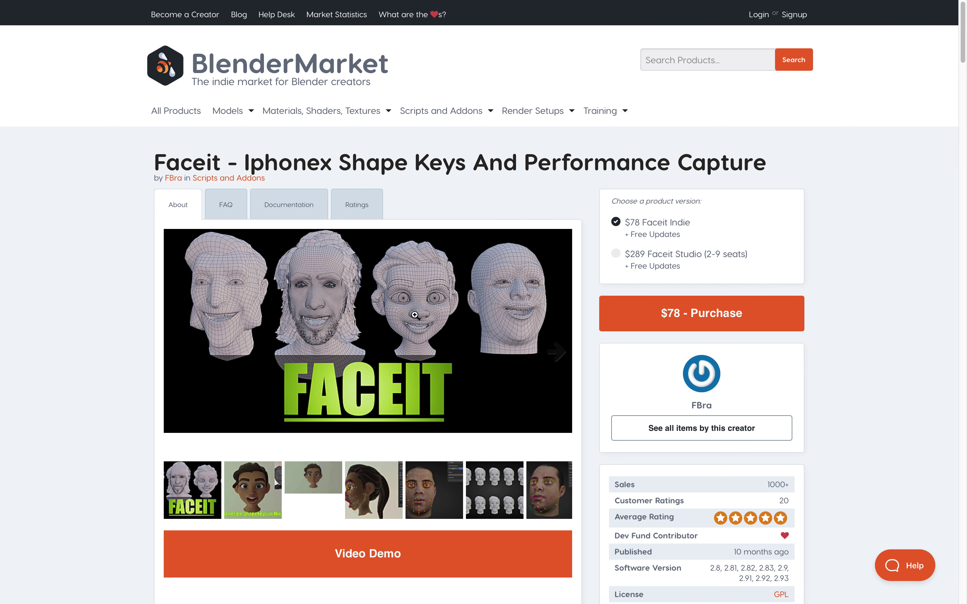
scroll(412, 325, "down", 1)
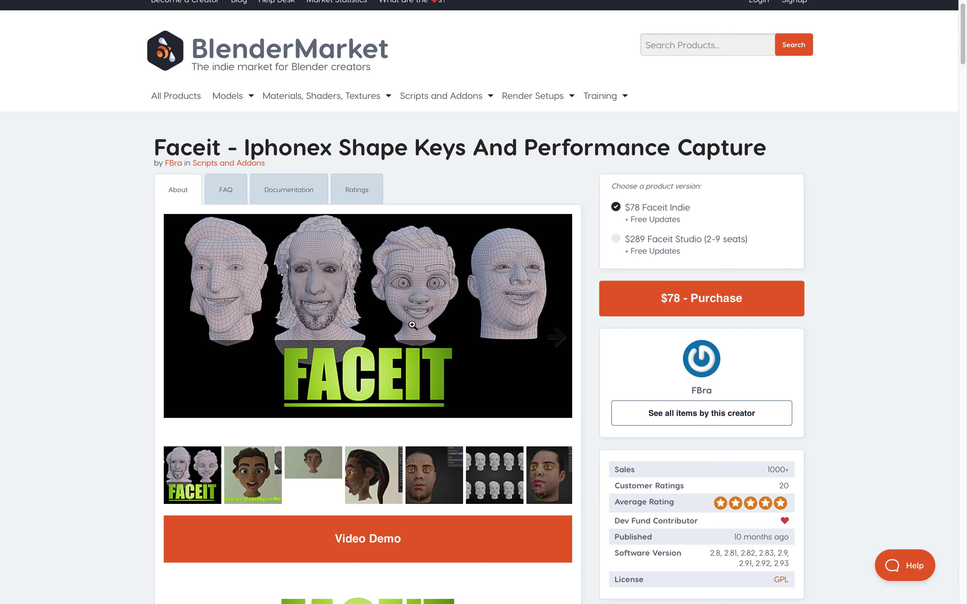
- Skim the top part of the Faceit product page
scroll(411, 323, "down", 3)
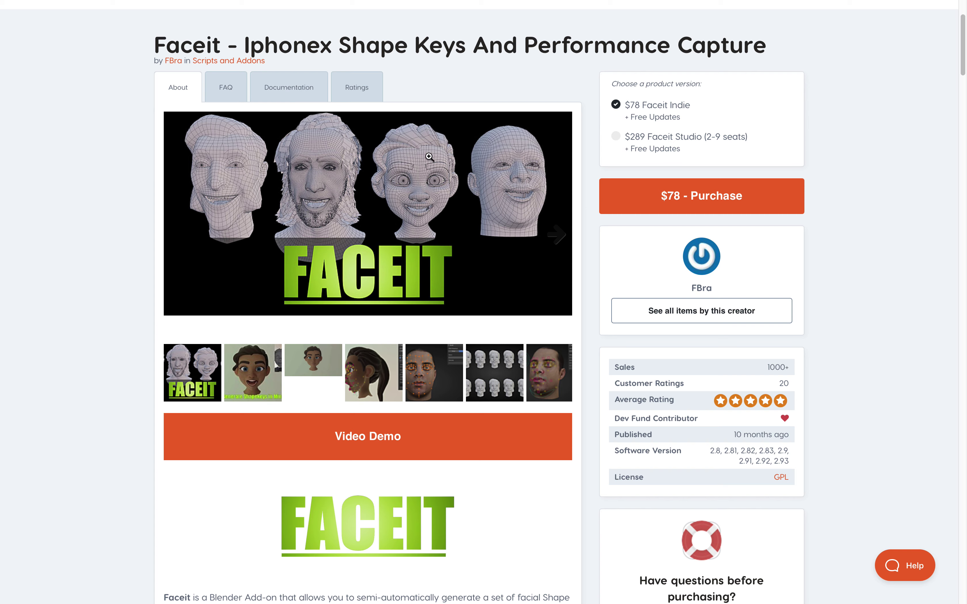
scroll(637, 147, "up", 3)
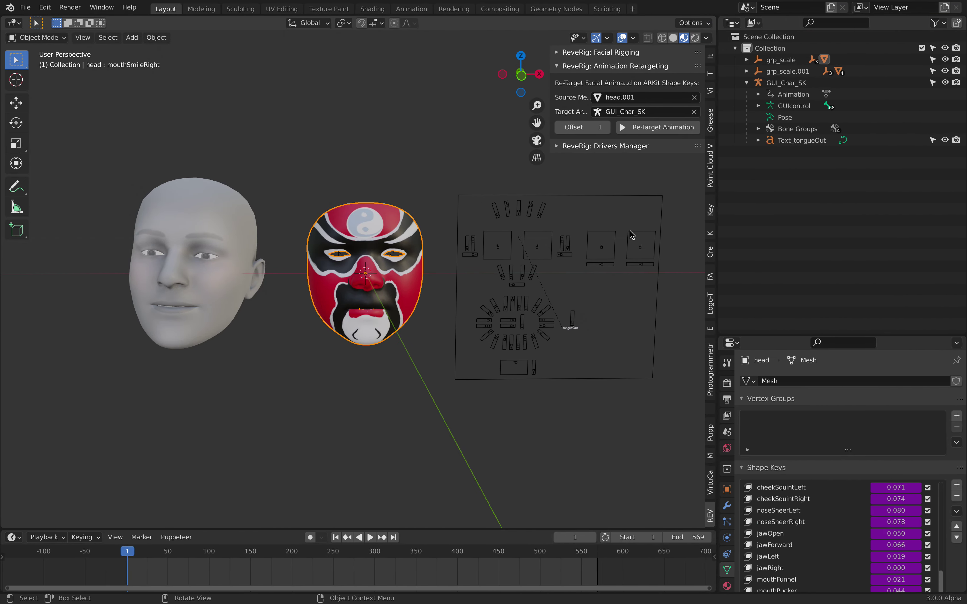
- Switch back to Blender, scrub ahead to frame 377, and play the animation to compare the grey head with the mask
middle_click_drag(629, 236, 590, 233)
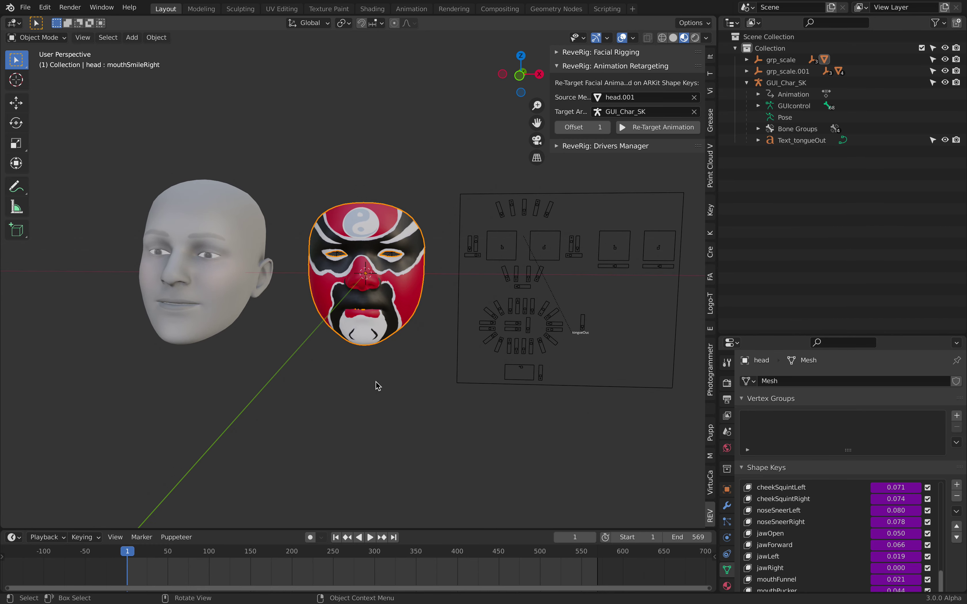
left_click_drag(127, 552, 417, 554)
scroll(484, 558, "down", 2)
left_click(238, 192)
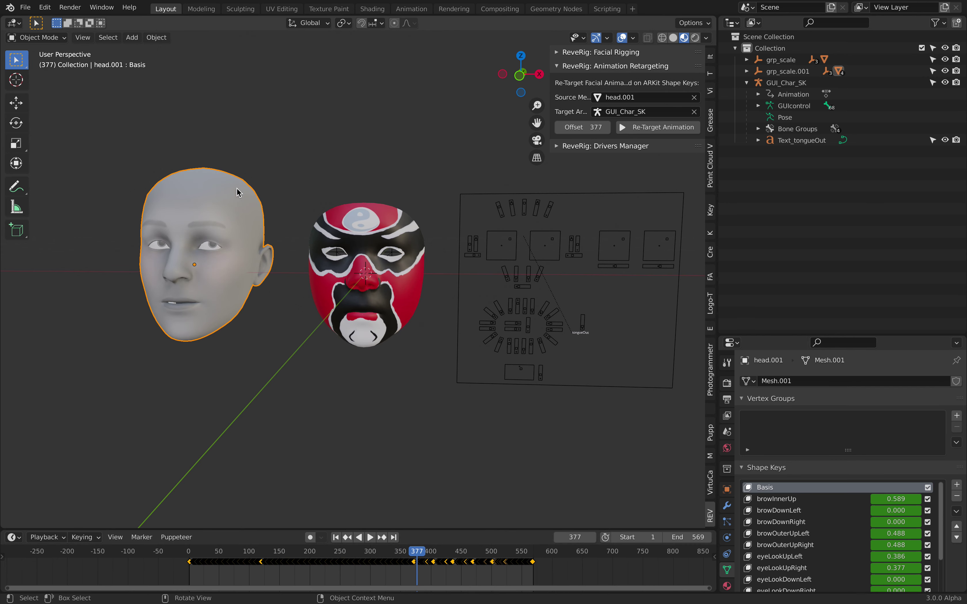
left_click(505, 195)
left_click(370, 537)
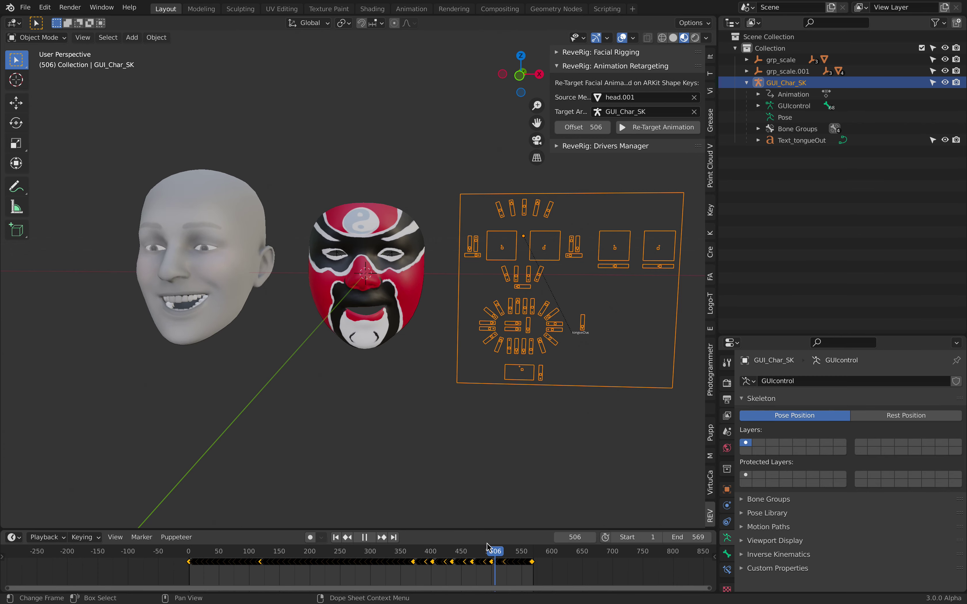
key("space")
- Select the red mask, enlarge its shape key list, and rename mouthFrown_L to mouthFrownLeft
left_click(403, 273)
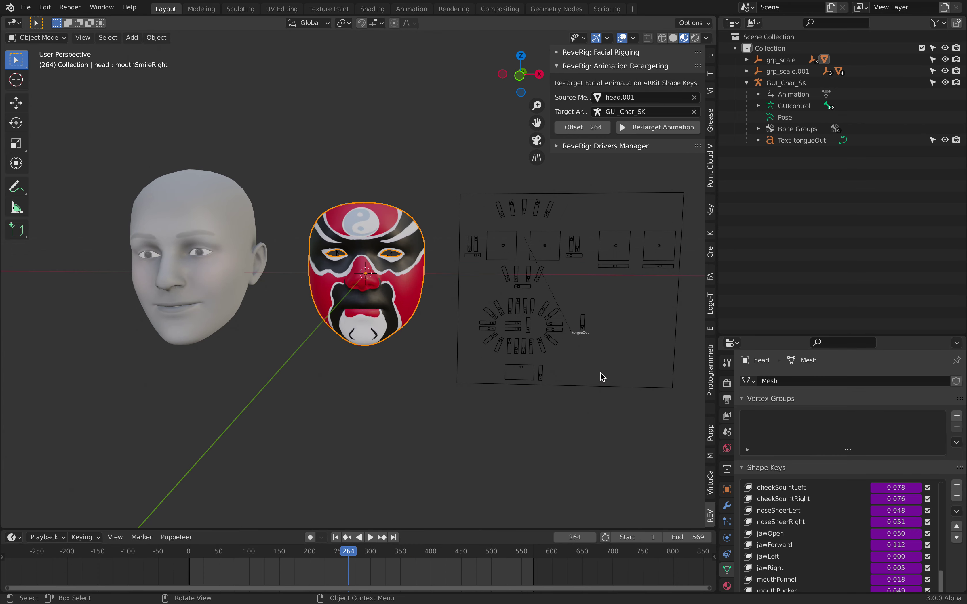
left_click_drag(862, 337, 863, 177)
scroll(890, 390, "down", 7)
scroll(893, 390, "up", 2)
double_click(806, 408)
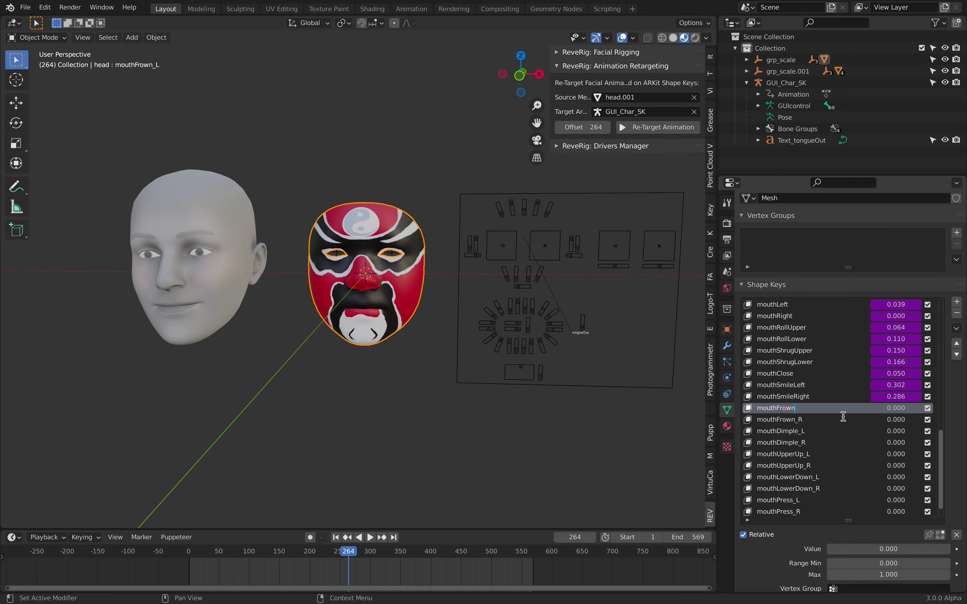
type("L")
type("nLeft")
key("Return")
- Rename the mask's shape key mouthFrown_R to mouthFrownRight
scroll(843, 417, "down", 2)
left_click(814, 396)
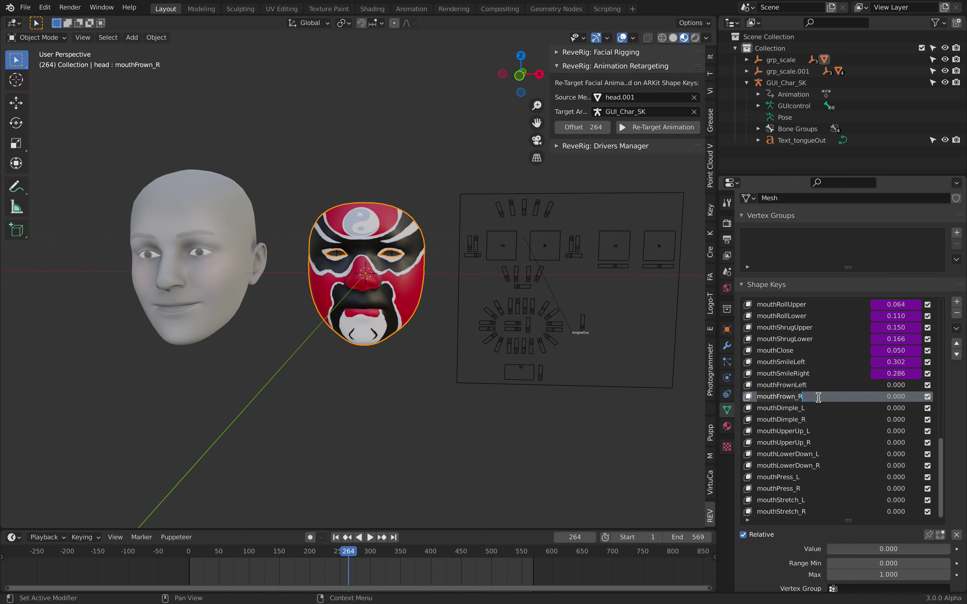
double_click(826, 397)
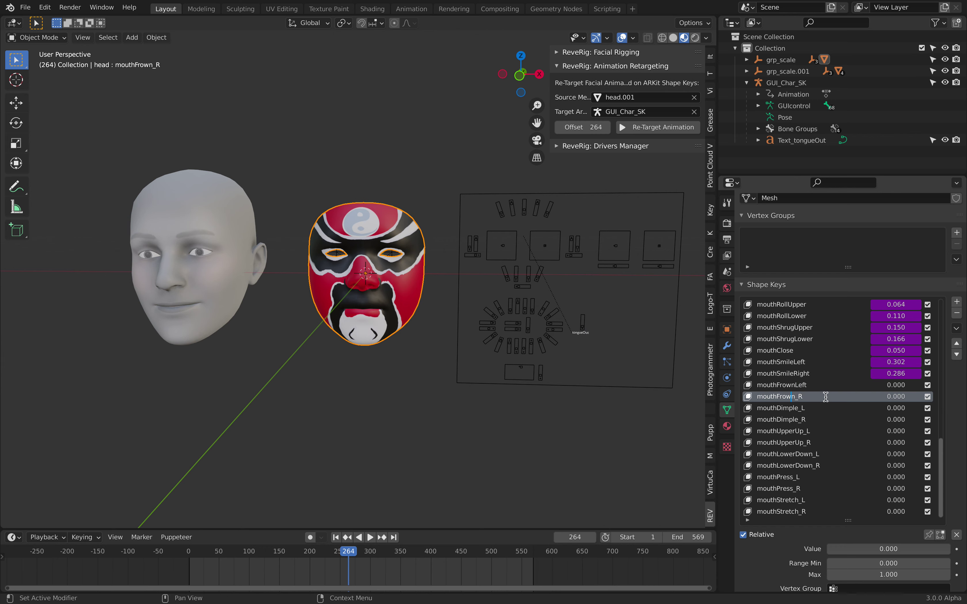
type("Right")
key("Return")
- Enlarge the mask's properties area further and rename the shape key mouthDimple_L to mouthDimpleLeft
left_click_drag(840, 177, 843, 100)
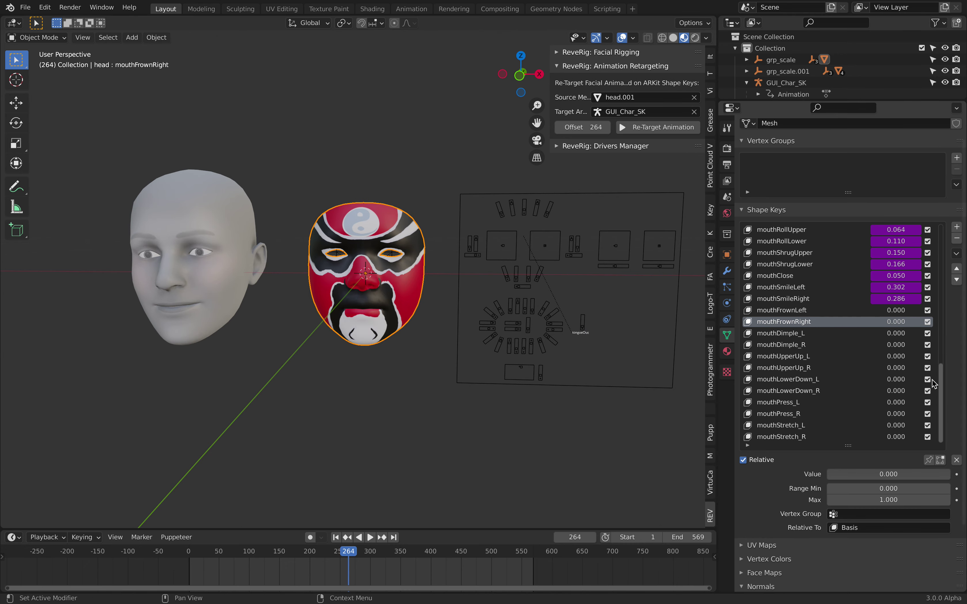
scroll(964, 443, "down", 2)
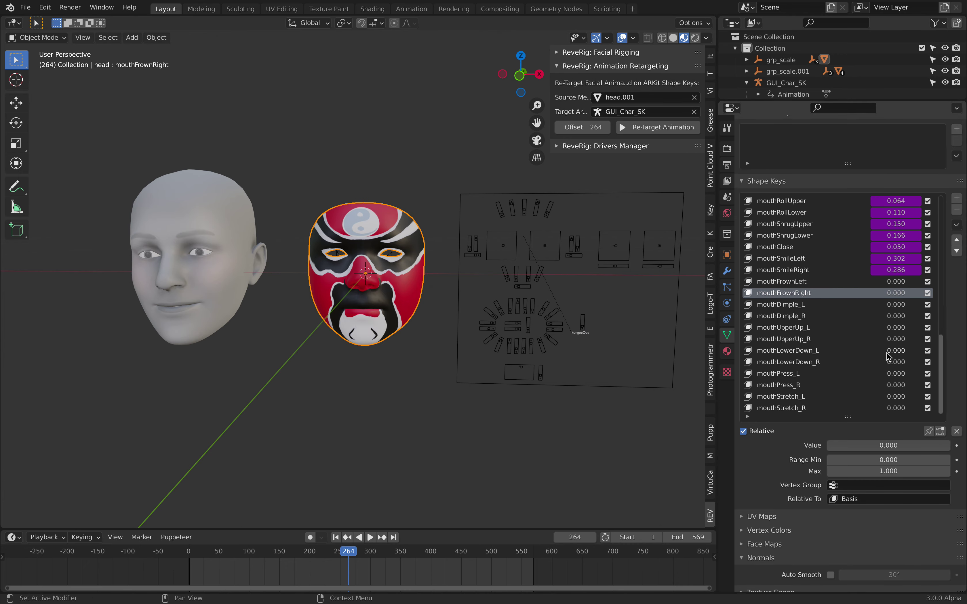
left_click(803, 282)
double_click(803, 304)
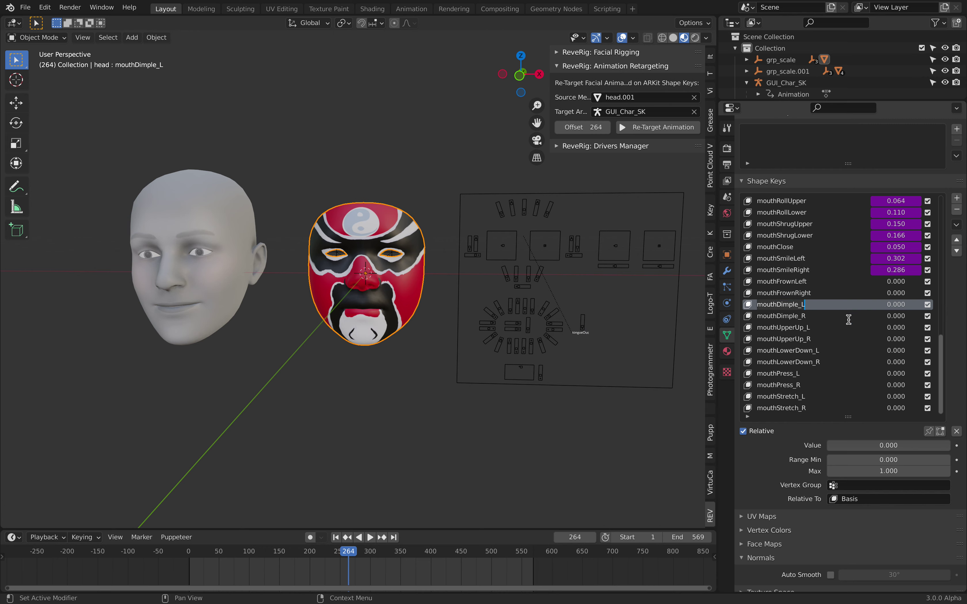
key("Left")
key("BackSpace")
key("End")
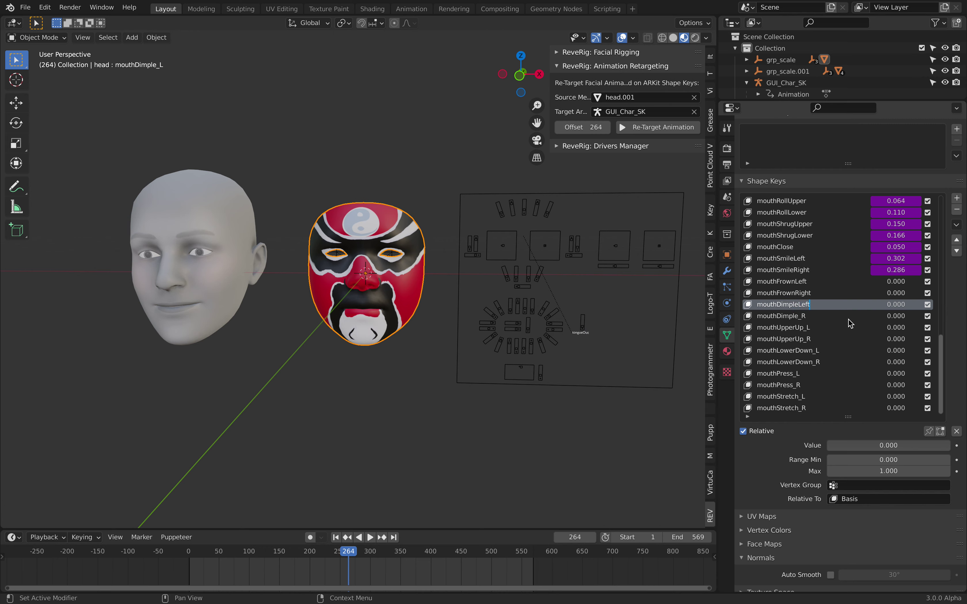
- Rename the mask's shape key mouthDimple_R to mouthDimpleRight
double_click(836, 317)
key("Left")
key("BackSpace")
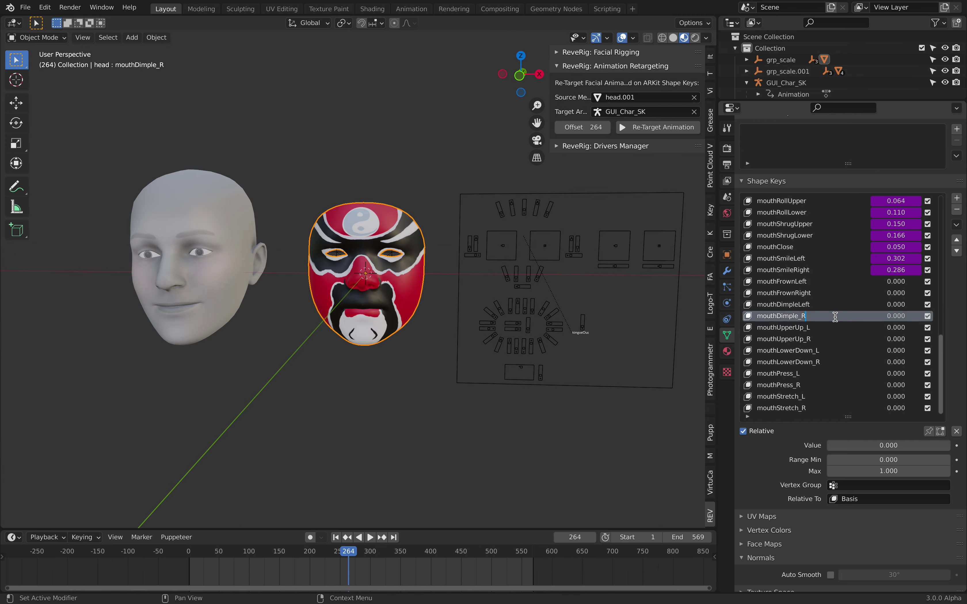
key("End")
type("ight")
key("Return")
- Rename the shape keys eyeLookDown_L and eyeLookDown_R to eyeLookDownLeft and eyeLookDownRight
left_click_drag(941, 353, 941, 204)
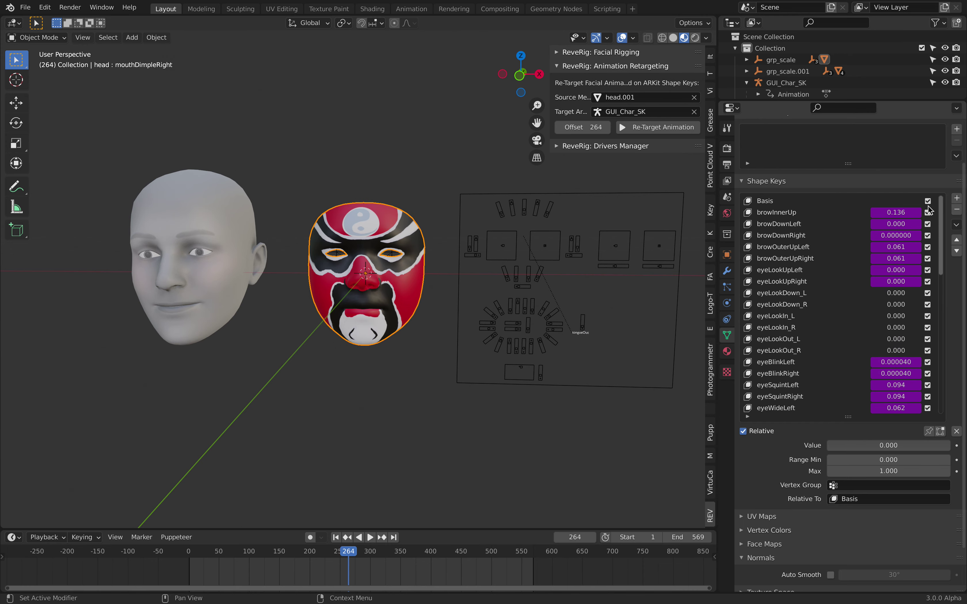
double_click(861, 294)
key("End")
key("BackSpace")
key("BackSpace")
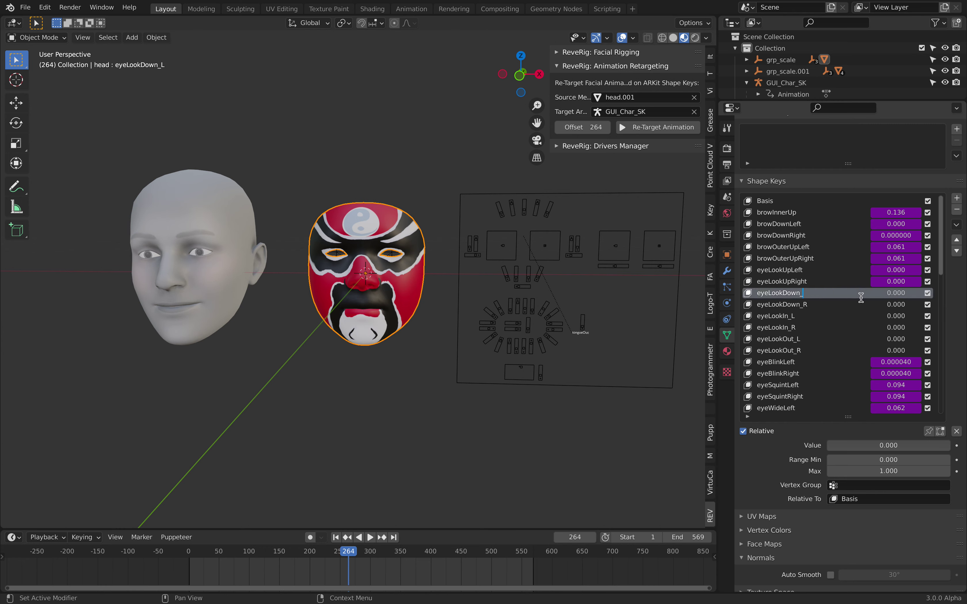
type("Left")
key("Return")
double_click(811, 308)
key("End")
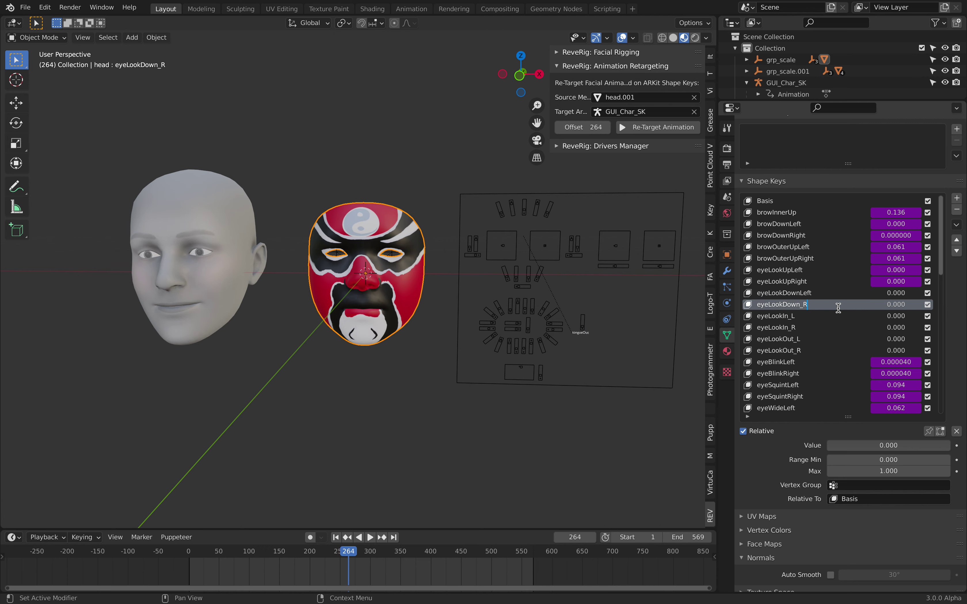
type("R")
key("Return")
- Rename the shape keys eyeLookIn_L and eyeLookIn_R to eyeLookInLeft and eyeLookInRight
double_click(856, 319)
key("End")
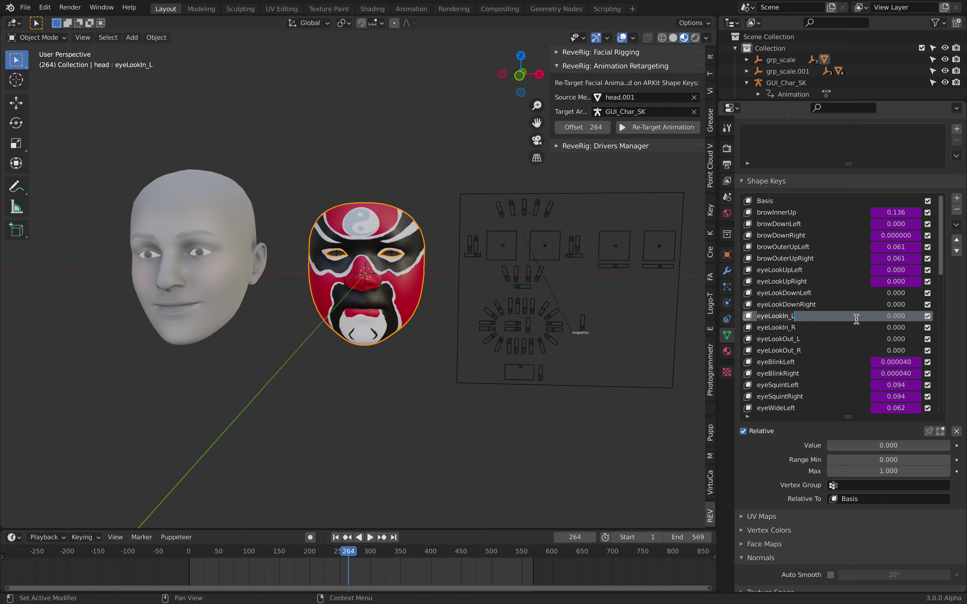
key("BackSpace")
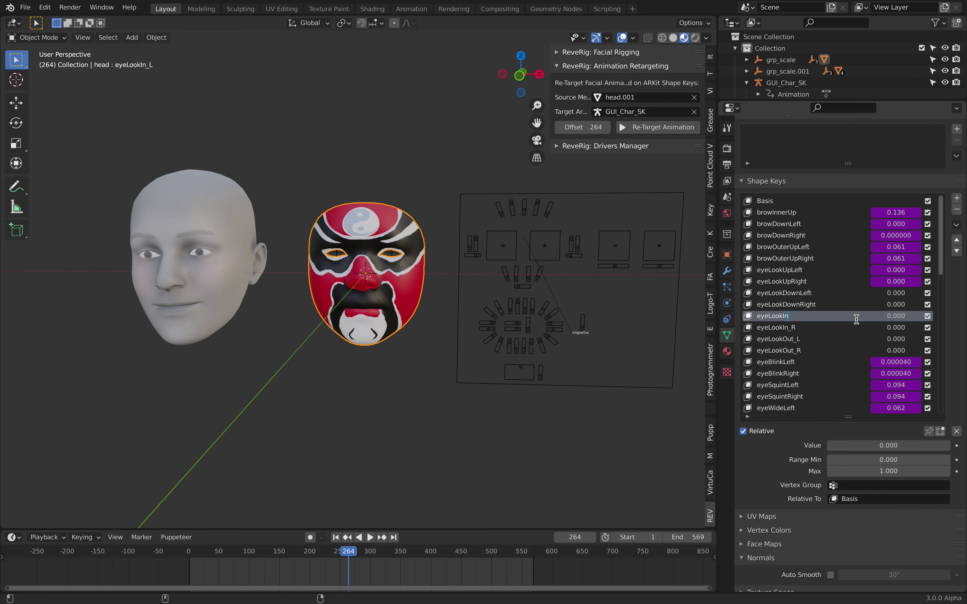
type("L")
key("Return")
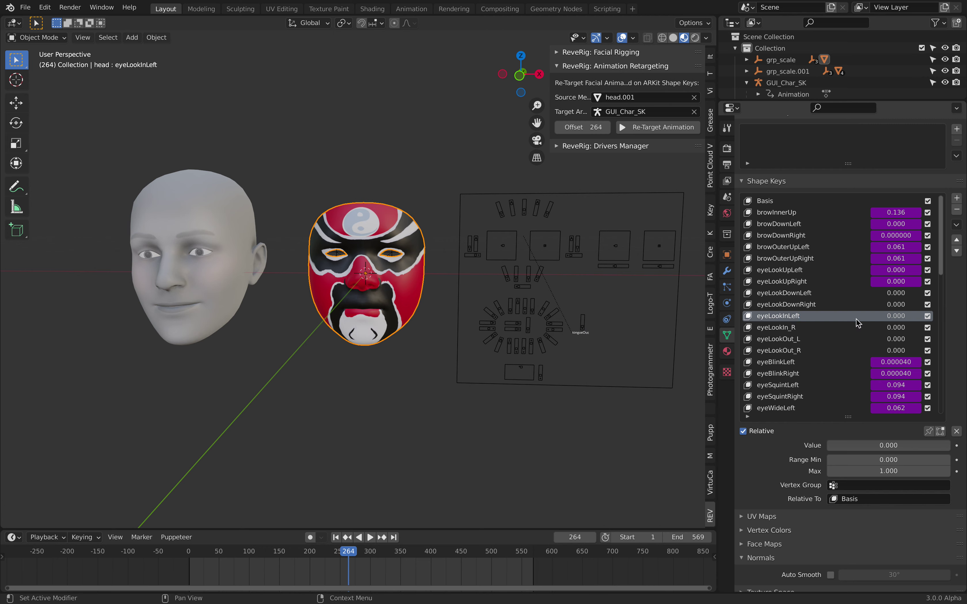
left_click(810, 327)
double_click(841, 328)
key("End")
key("BackSpace")
type("R")
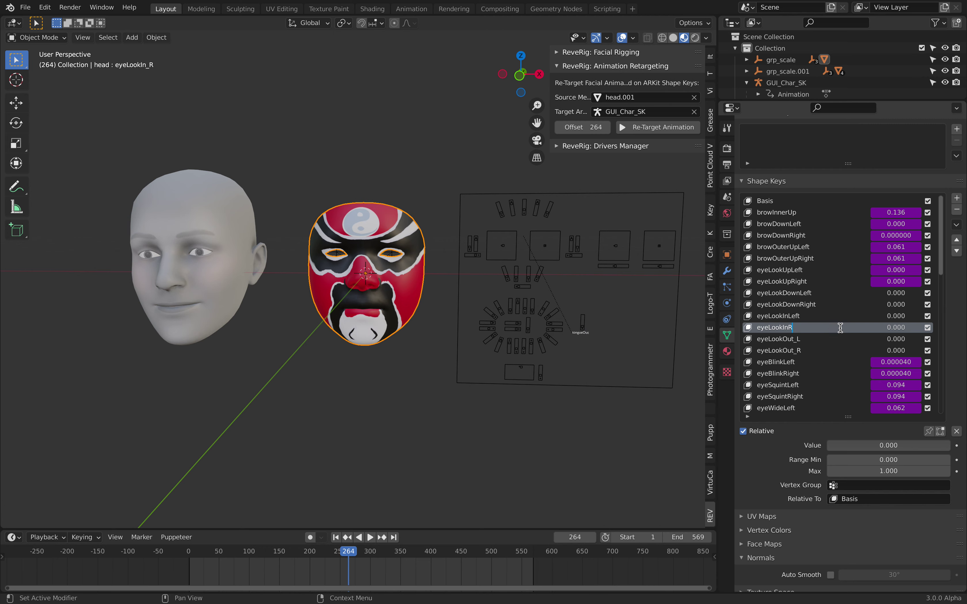
type("ight")
- Rename the shape keys eyeLookOut_L and eyeLookOut_R to eyeLookOutLeft and eyeLookOutRight
left_click(842, 339)
double_click(842, 339)
key("BackSpace")
type("Left")
key("Return")
left_click(821, 351)
double_click(823, 353)
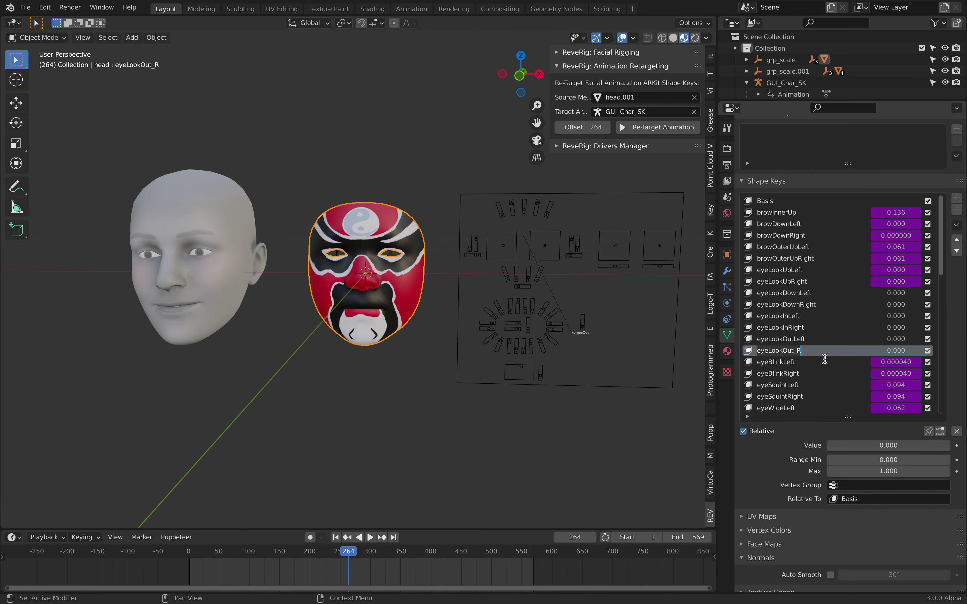
type("Right")
key("Return")
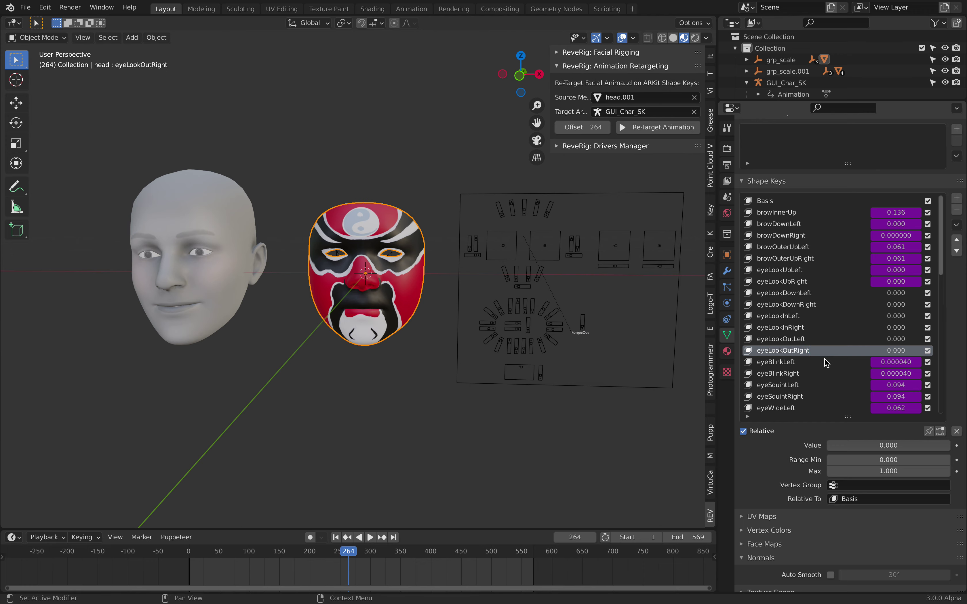
scroll(830, 364, "down", 5)
scroll(832, 366, "down", 8)
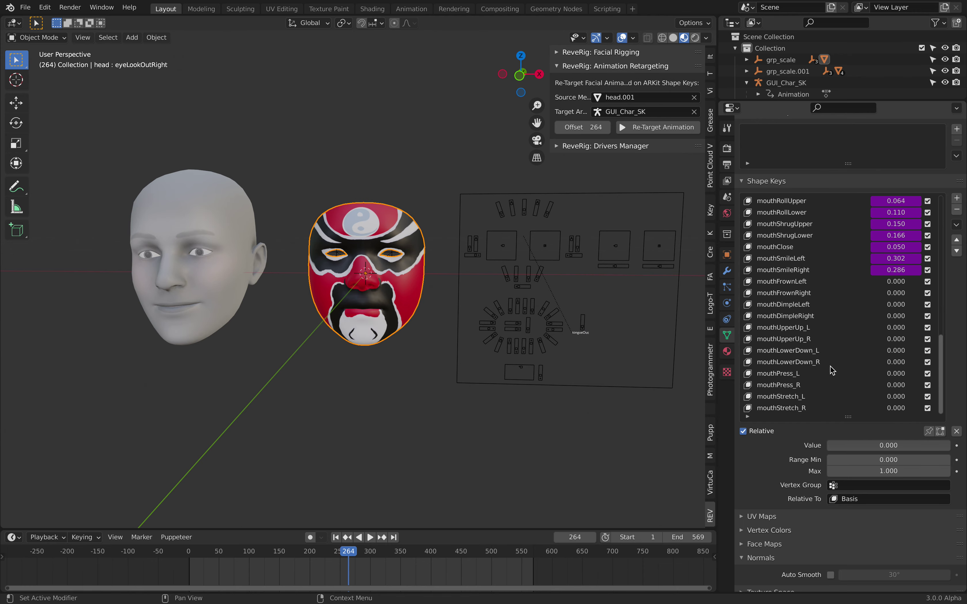
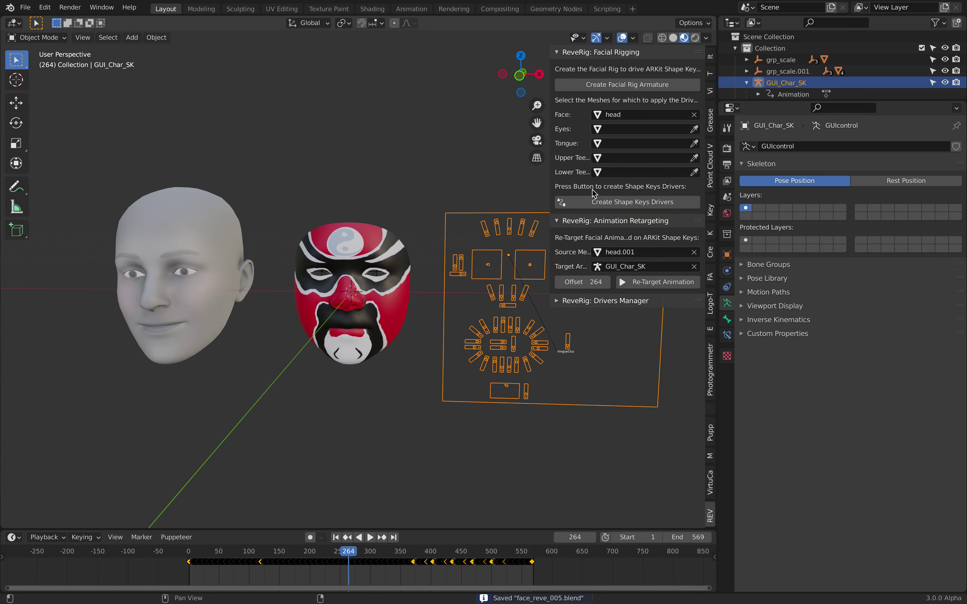
- Create the ReveRig shape key drivers for the face mesh head, then briefly play the animation and select the mask
left_click(594, 202)
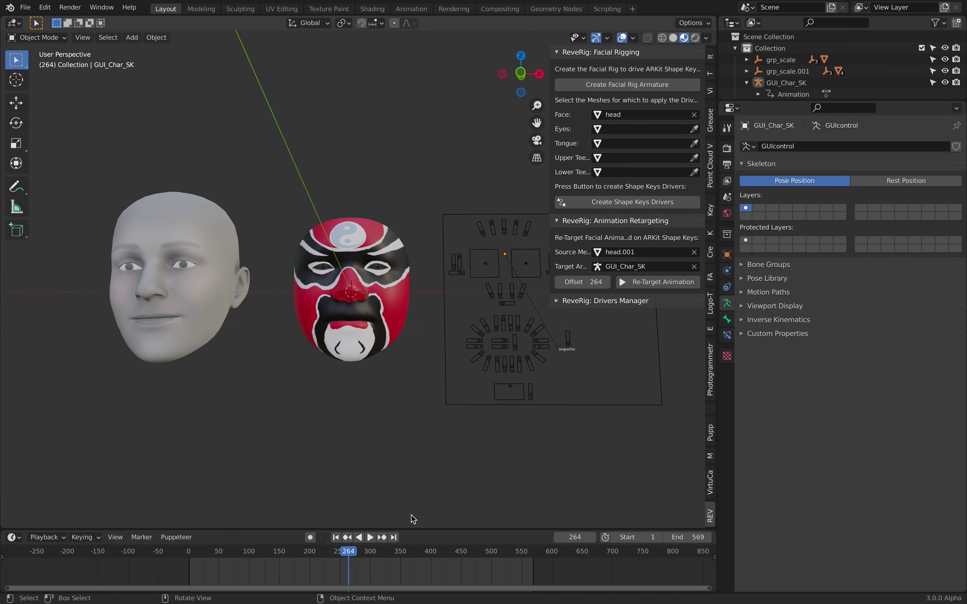
key("space")
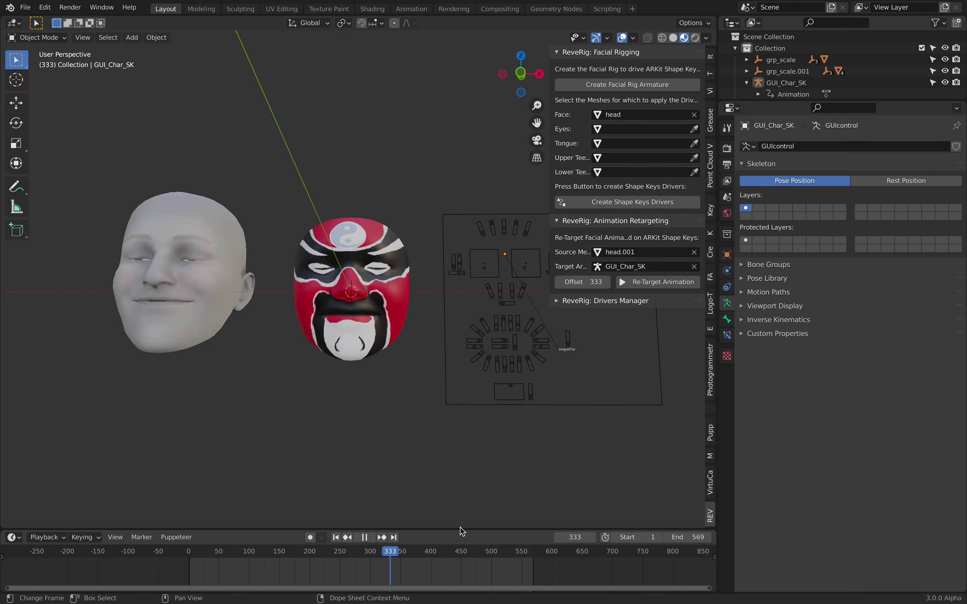
left_click(405, 315)
key("space")
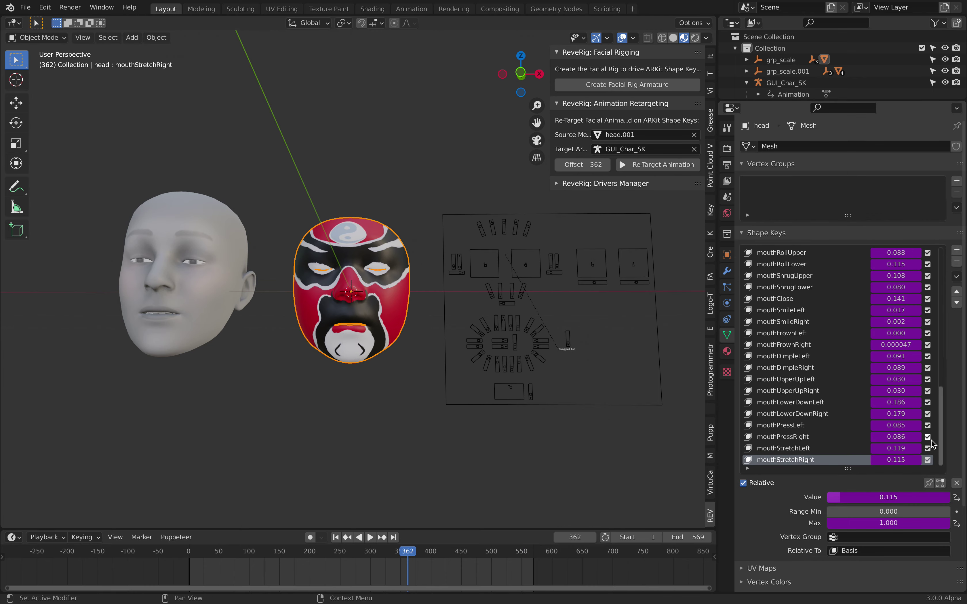
- Check the mask's driven shape keys at the end of the list and save the file
mouse_move(940, 443)
left_mouse_down()
mouse_move(929, 320)
mouse_move(931, 446)
left_mouse_up()
middle_click_drag(372, 182, 328, 224)
key("ctrl+s")
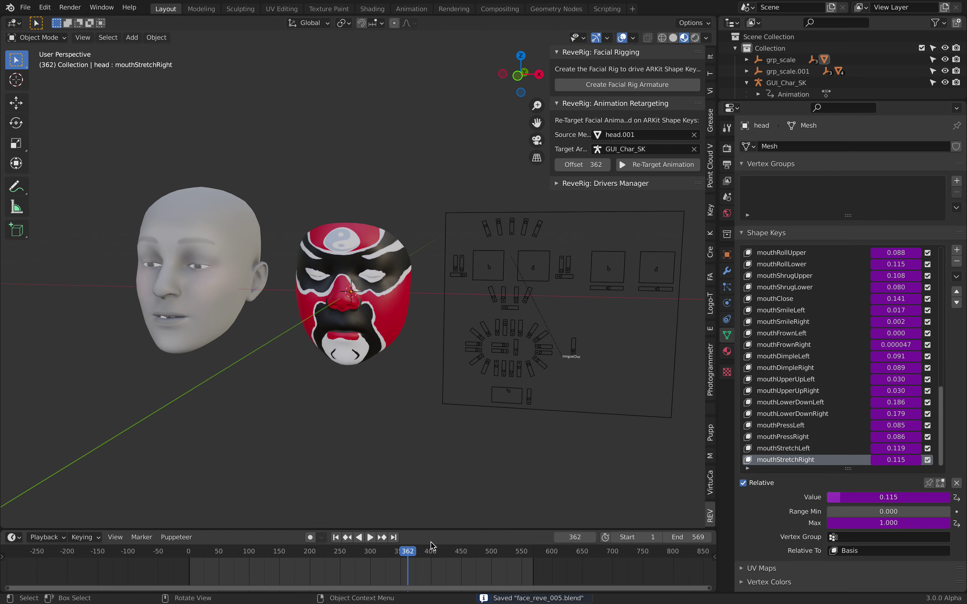
- Jump further along the timeline and play the retargeted animation with a closer view of the mask
left_click(455, 557)
key("space")
scroll(411, 430, "up", 3)
key("space")
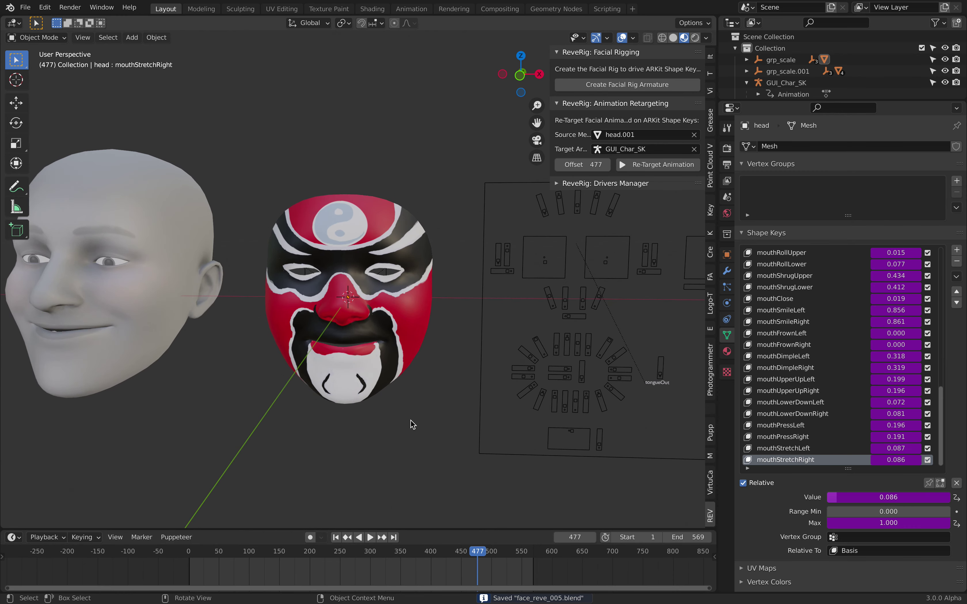
- Append the objects Eyes_obj.000, Eyes_obj.001, Eyes_obj_BakeTest and Eyes_obj_BakeTest.001 from face_reve_002.blend
left_click(25, 7)
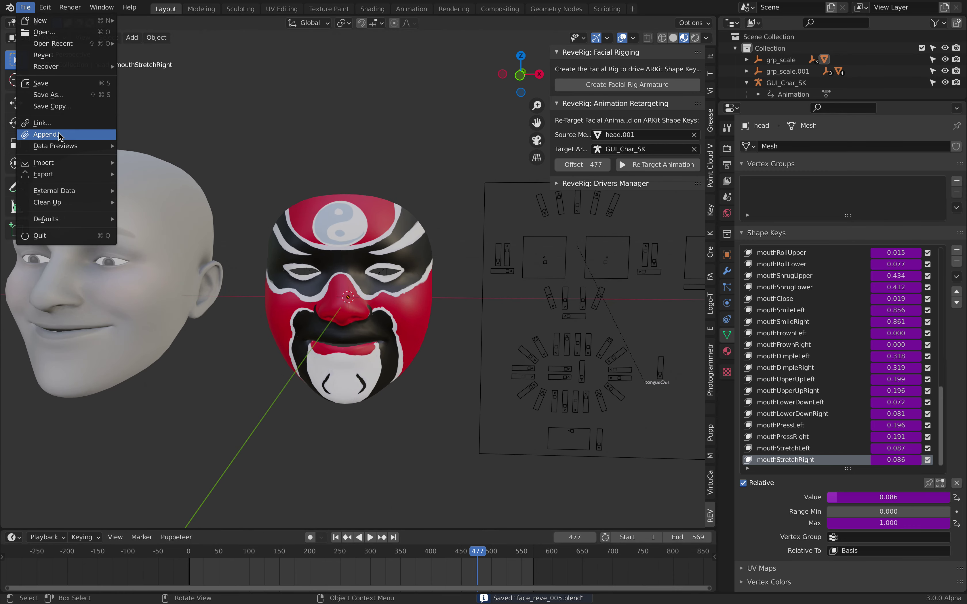
key("shift+F1")
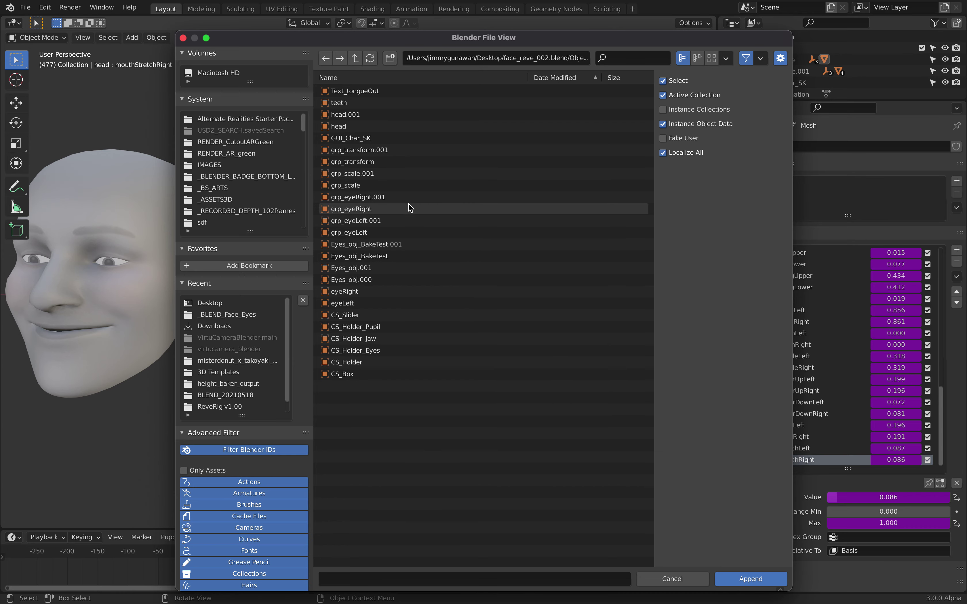
left_click_drag(383, 279, 384, 245)
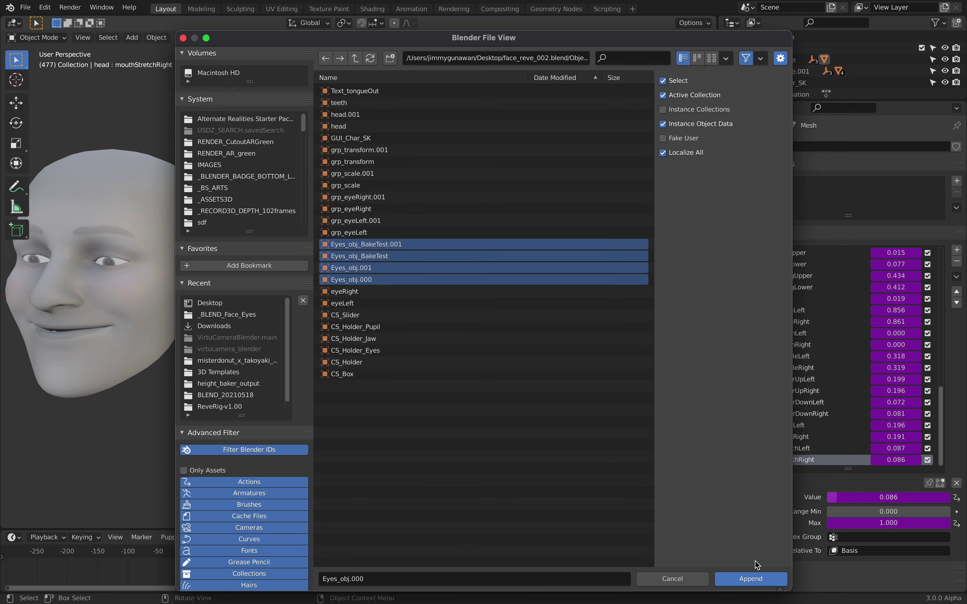
left_click(751, 579)
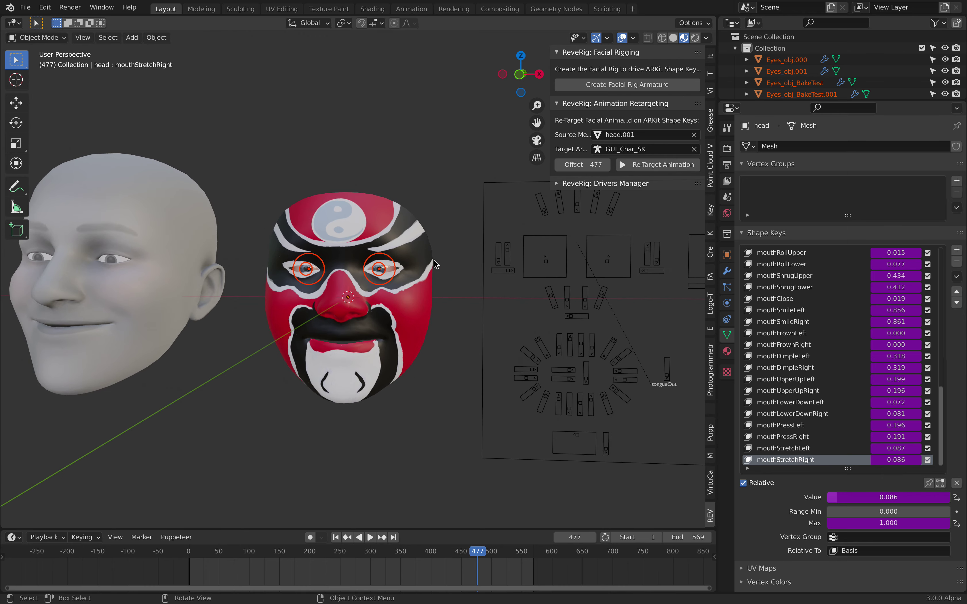
- From the front view, scale the mask down uniformly to about 0.935 around the appended eyes
left_click(524, 84)
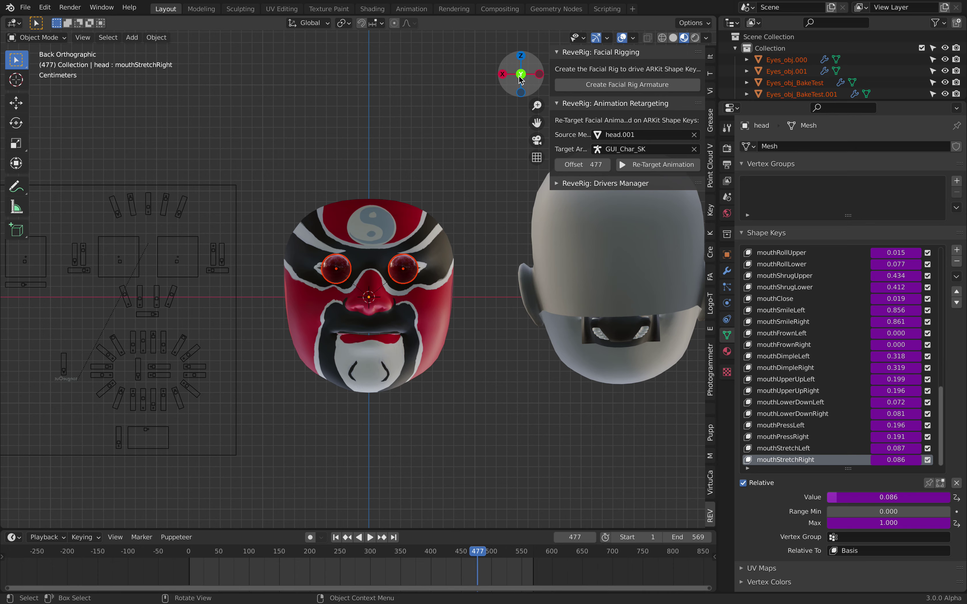
left_click(521, 76)
scroll(454, 287, "up", 3)
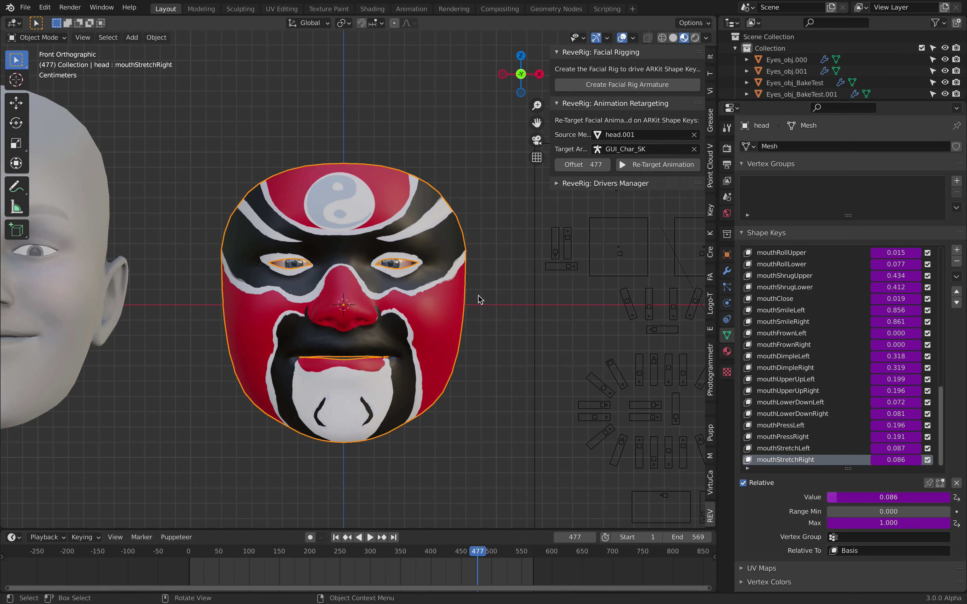
left_click(460, 296)
key("s")
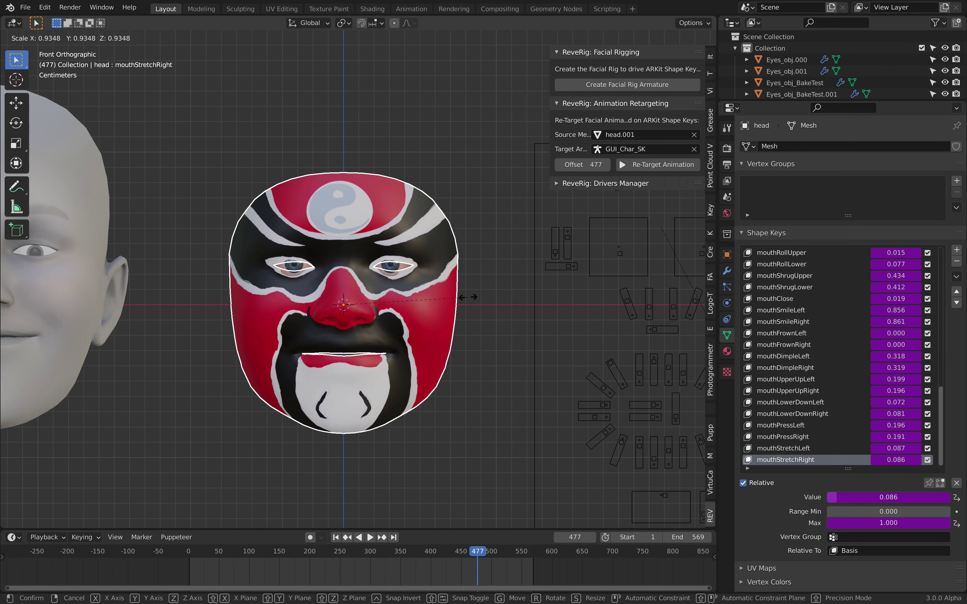
left_click(467, 297)
- Try to shift the mask slightly along the global Y axis and save the file
middle_click_drag(468, 297, 394, 327)
key("g")
key("y")
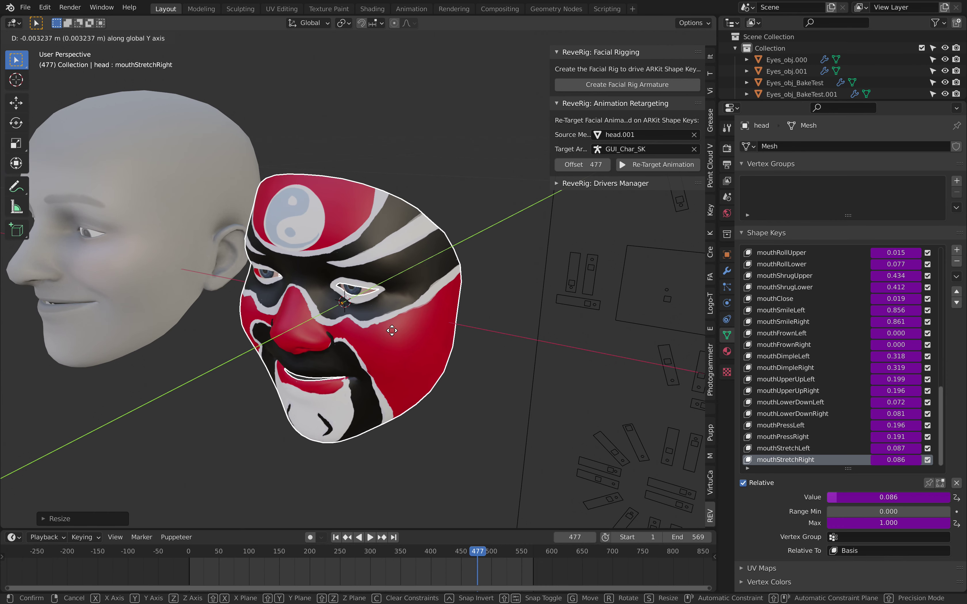
left_click(392, 330)
mouse_move(415, 266)
middle_mouse_down()
mouse_move(436, 244)
mouse_move(456, 253)
mouse_move(479, 244)
middle_mouse_up()
scroll(457, 252, "down", 5)
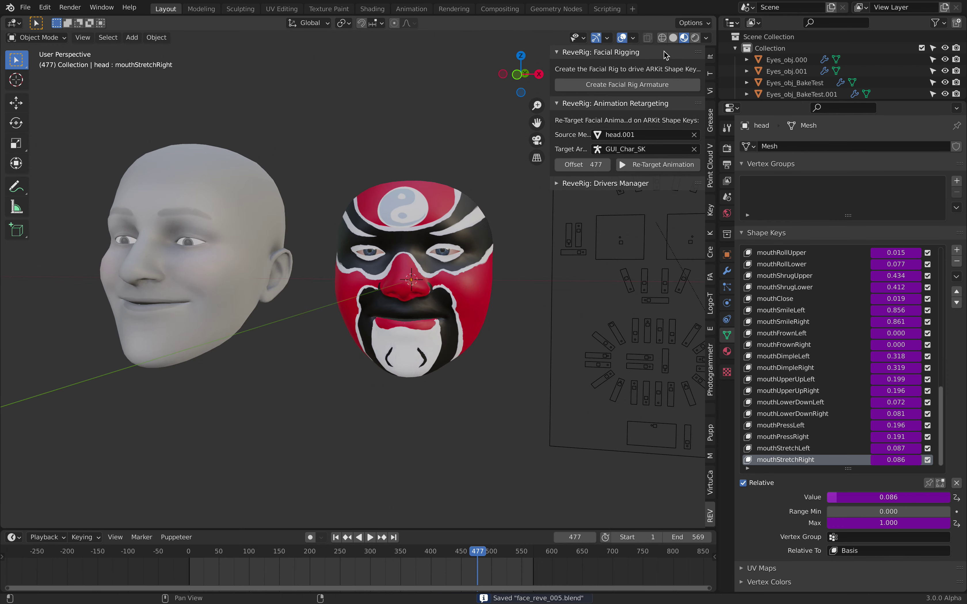
- Switch the viewport to solid shading and show the mask's object properties
left_click(673, 37)
left_click(459, 199)
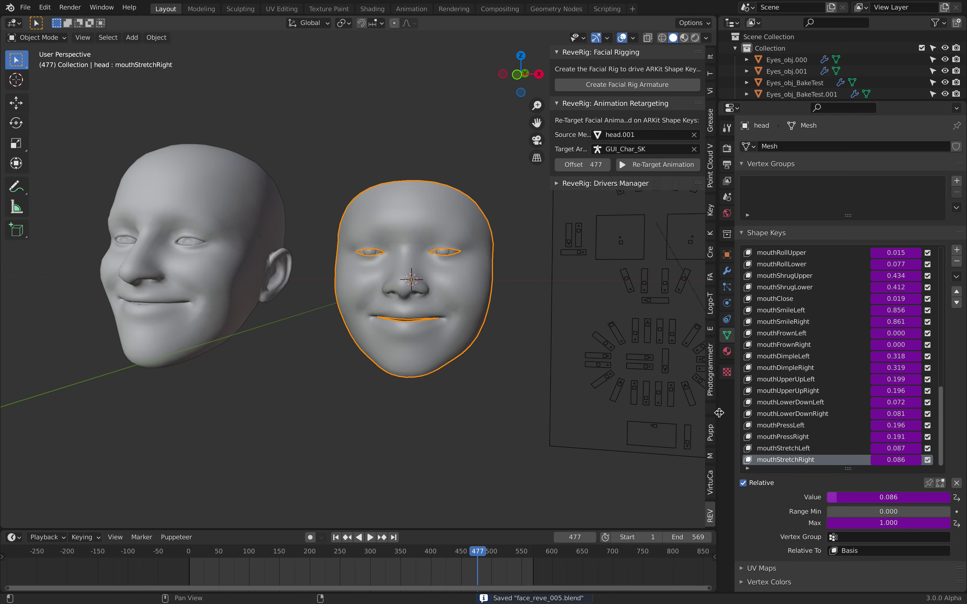
left_click(727, 254)
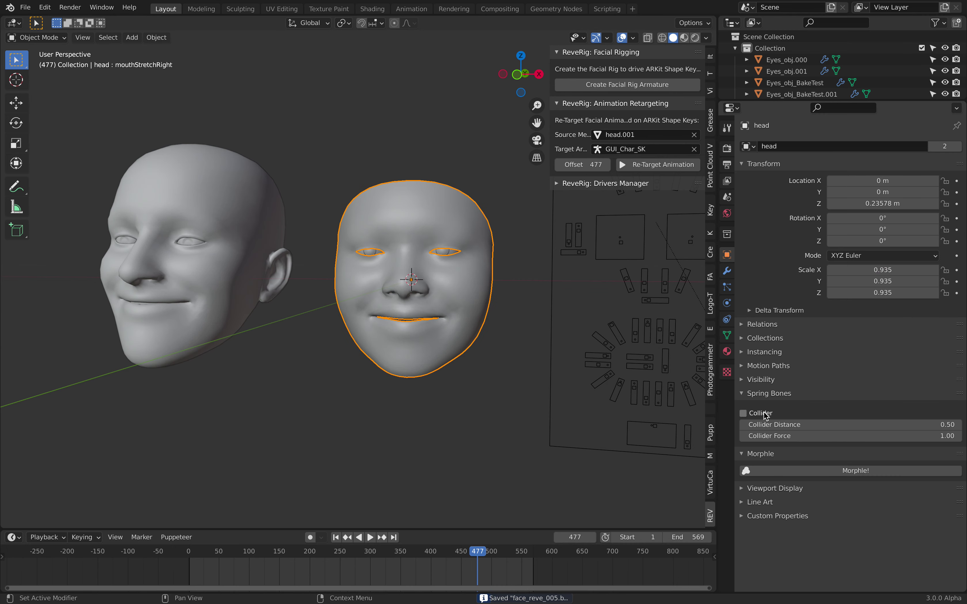
- Enable only the Wireframe overlay in the mask's viewport display settings, keep All Edges off, and deselect the mask
left_click(759, 383)
left_click(764, 383)
left_click(766, 383)
left_click(757, 441)
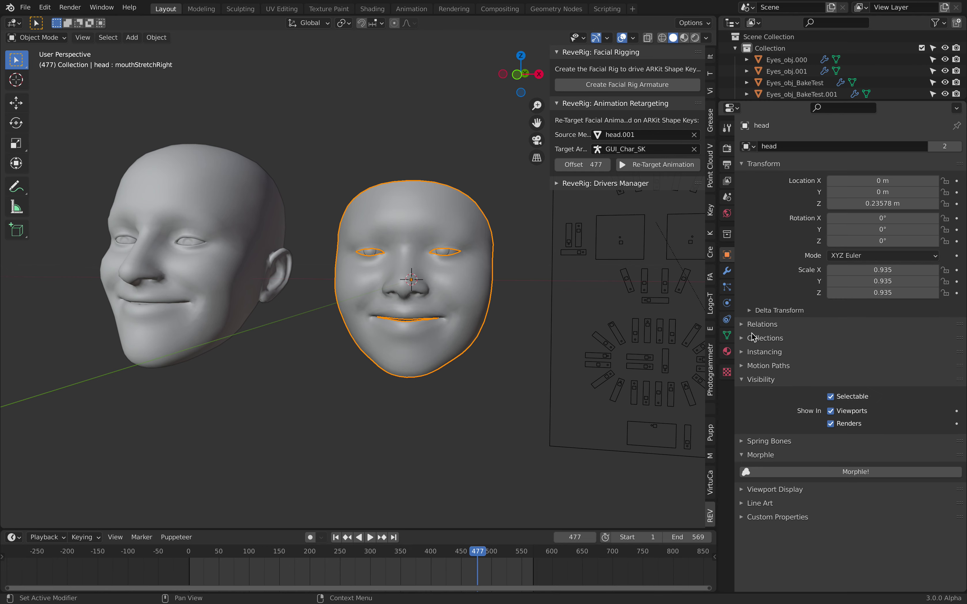
left_click(770, 379)
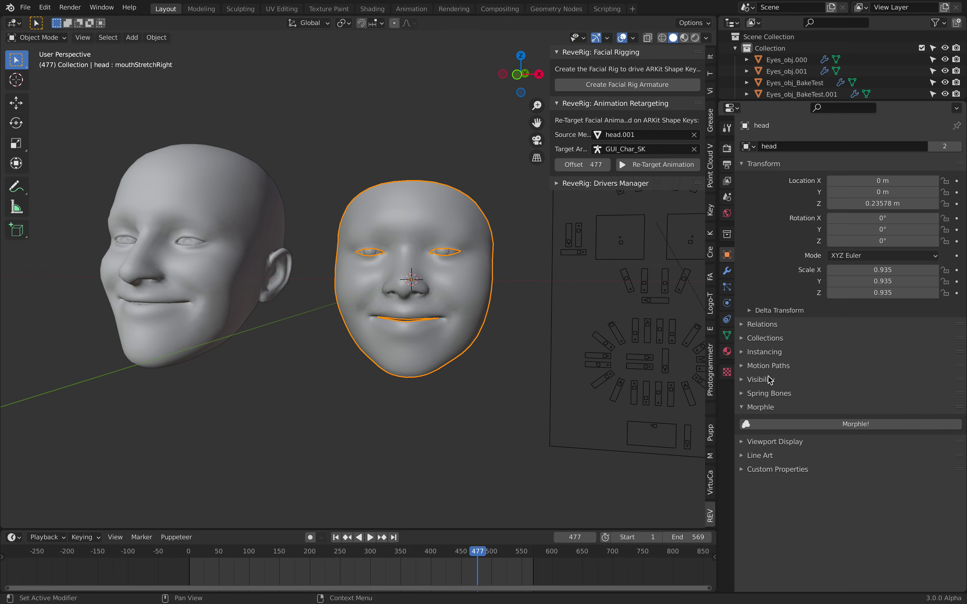
left_click(764, 441)
scroll(850, 478, "down", 1)
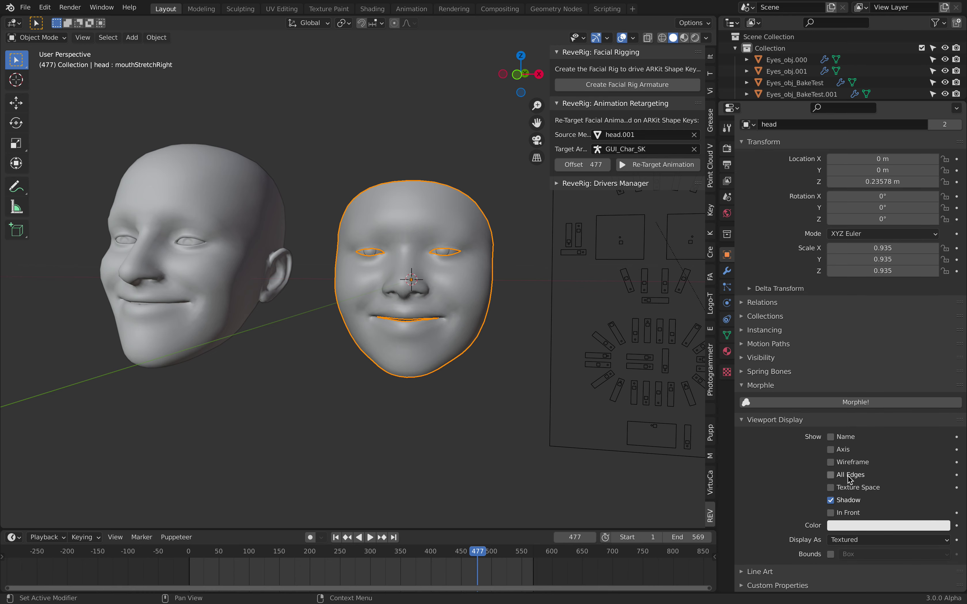
left_click(850, 479)
left_click(853, 462)
left_click(851, 475)
left_click(399, 158)
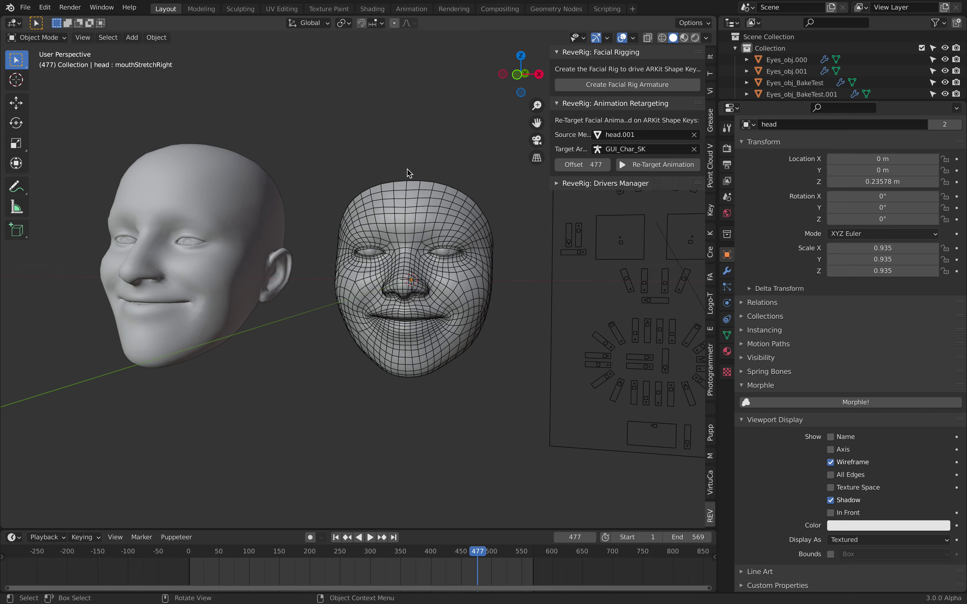
- Scrub the animation to frame 390 and inspect the mask's deforming wireframe from several angles
middle_click_drag(399, 158, 384, 427)
left_click_drag(304, 559, 425, 559)
middle_click_drag(383, 400, 395, 212)
left_click(410, 245)
key("alt+a")
middle_click_drag(421, 262, 342, 259)
left_click(396, 235)
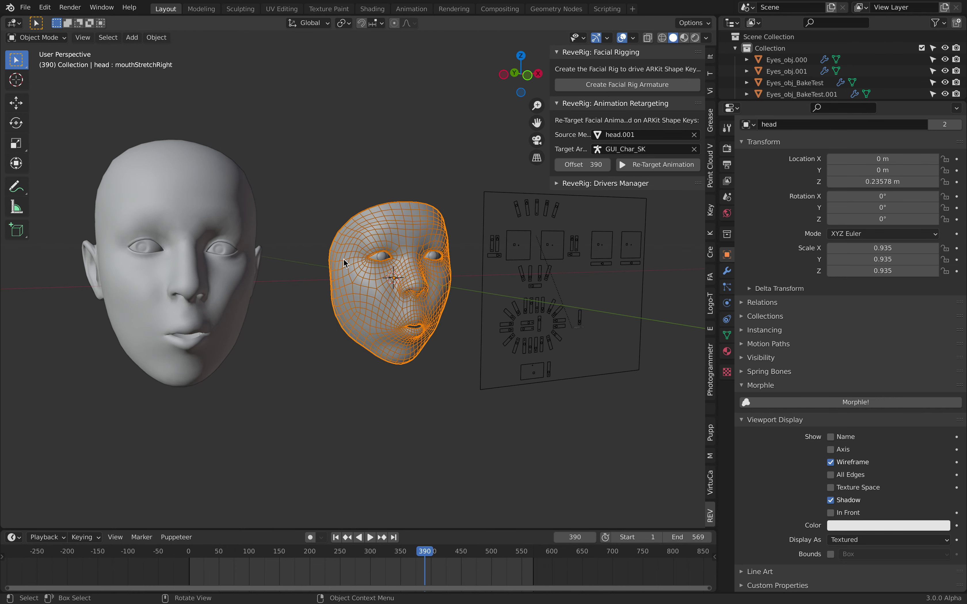
middle_click_drag(385, 286, 377, 260)
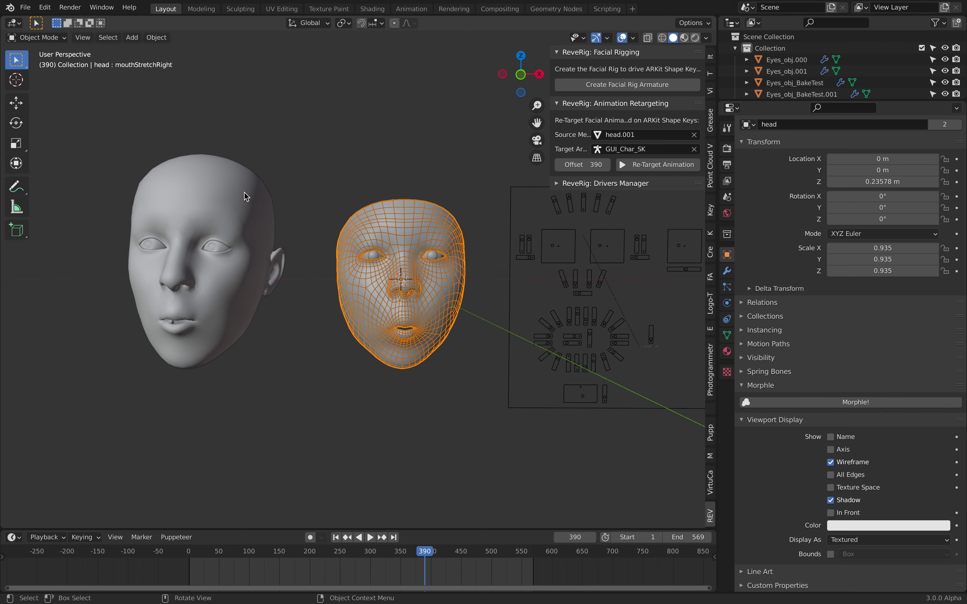
- Select the grey head and compare its expression with the mask's at frame 164
left_click(247, 198)
middle_click_drag(247, 198, 259, 240)
mouse_move(235, 556)
left_mouse_down()
mouse_move(130, 555)
mouse_move(239, 556)
left_mouse_up()
scroll(224, 556, "up", 3)
middle_click_drag(256, 472, 274, 449)
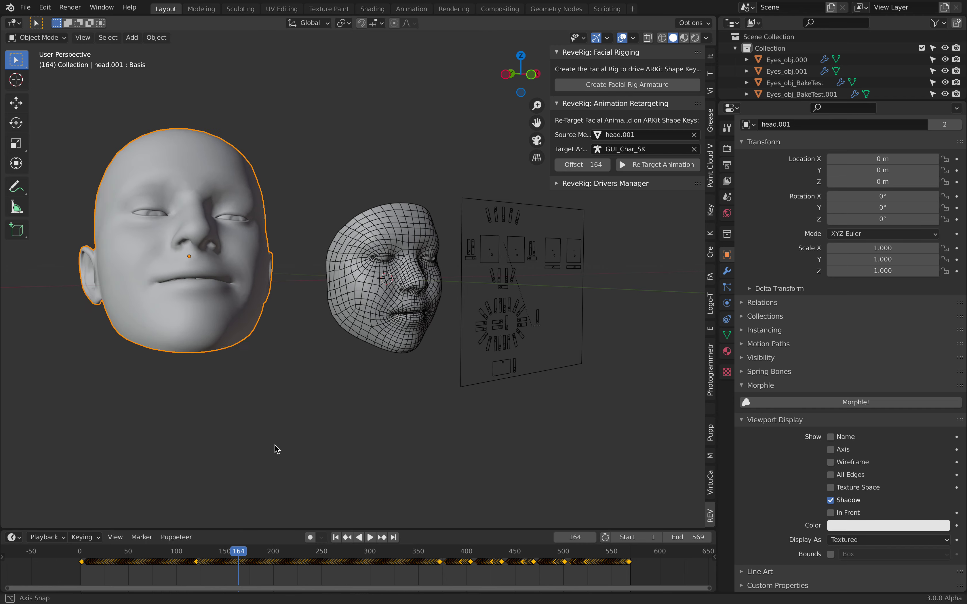
- Play and scrub the animation between about frames 363 and 514, comparing the mask's expressions with the grey head's
key("space")
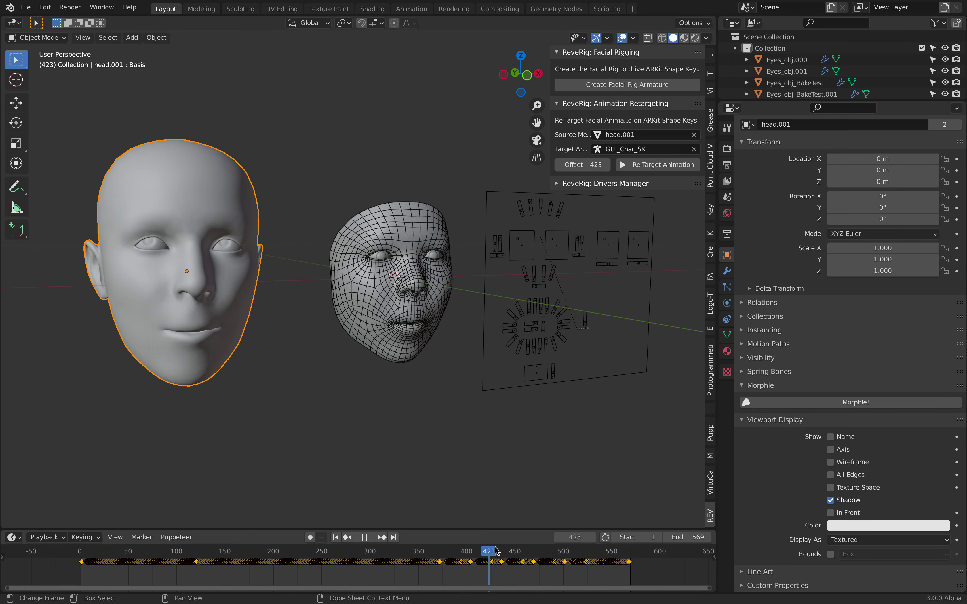
middle_click_drag(445, 458, 460, 459)
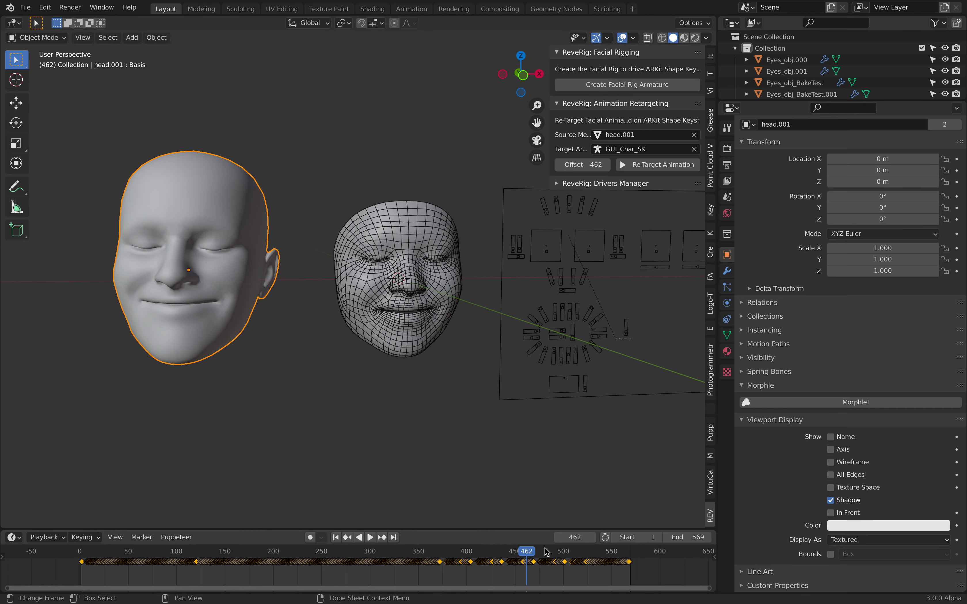
scroll(574, 553, "down", 2)
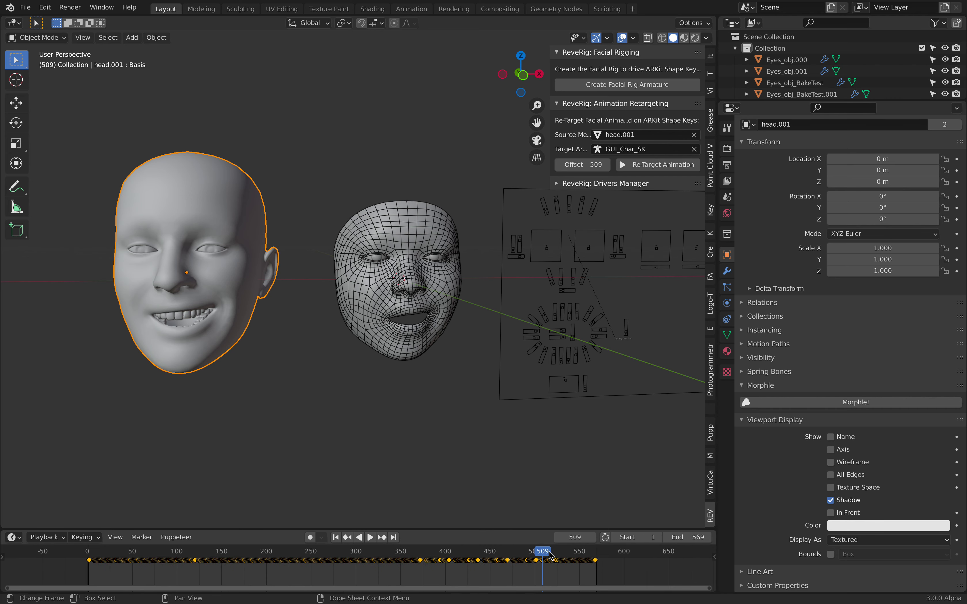
key("space")
left_click_drag(577, 554, 549, 554)
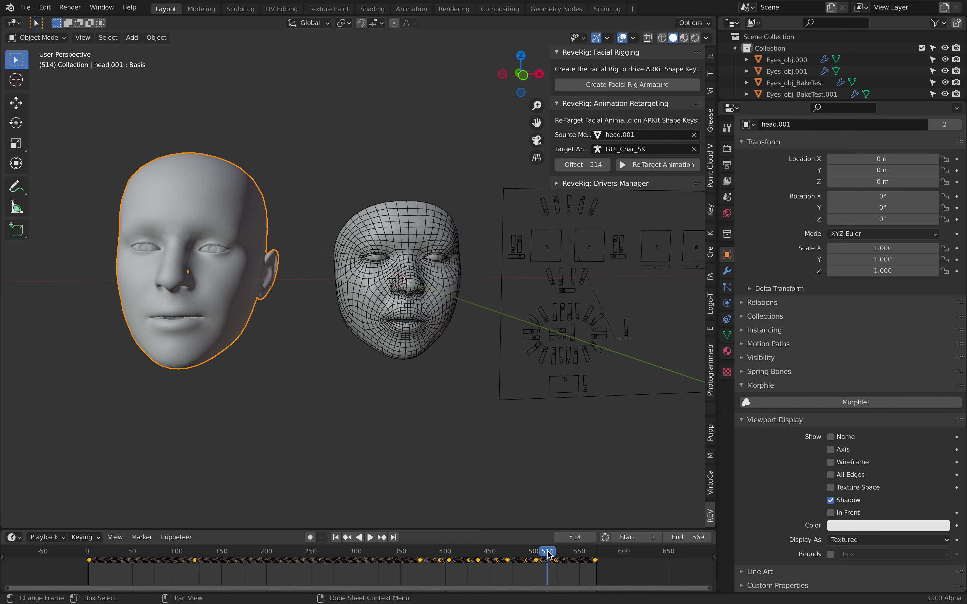
scroll(553, 553, "down", 2)
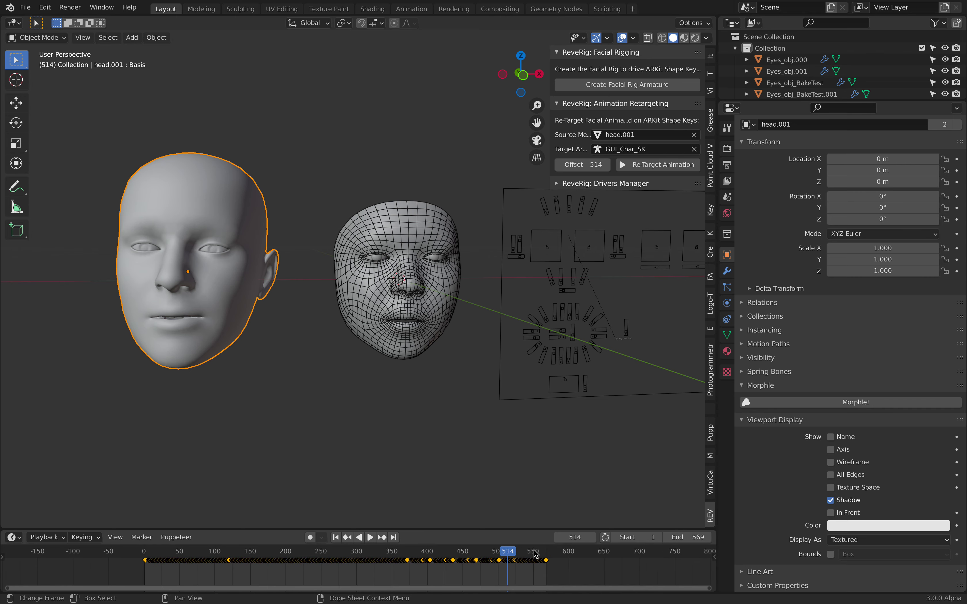
left_click_drag(535, 554, 395, 560)
key("space")
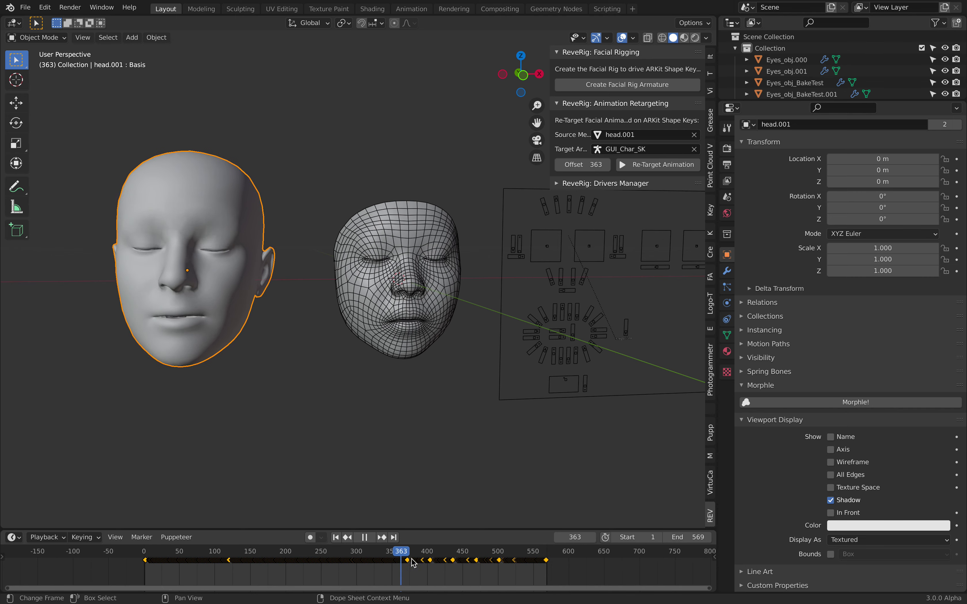
left_click_drag(489, 554, 474, 554)
key("space")
- Expand the ReveRig Drivers Manager, select the GUI_Char_SK rig and reveal its Mouth shape key controls, with the other ReveRig sections collapsed
left_click(574, 184)
key("space")
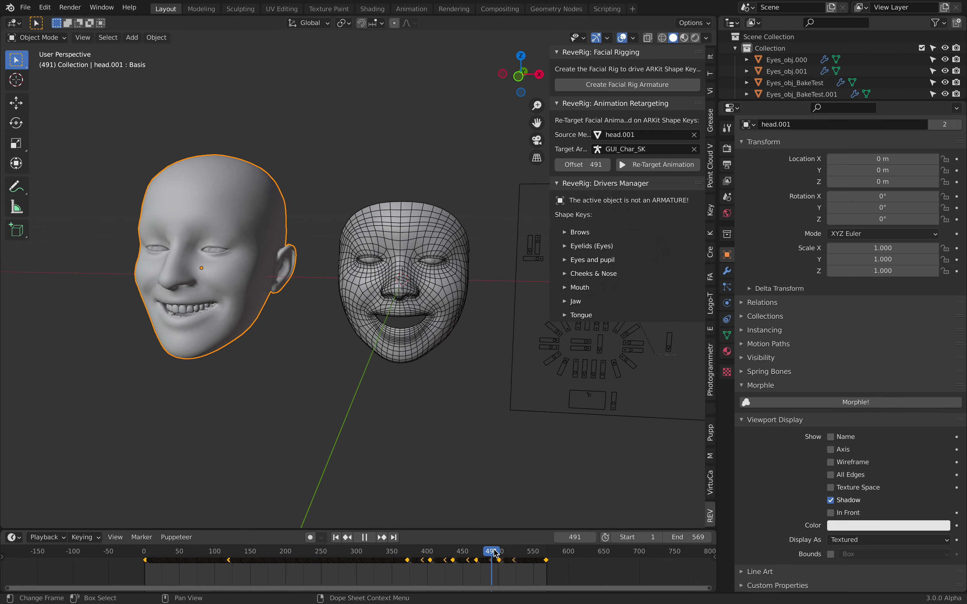
key("space")
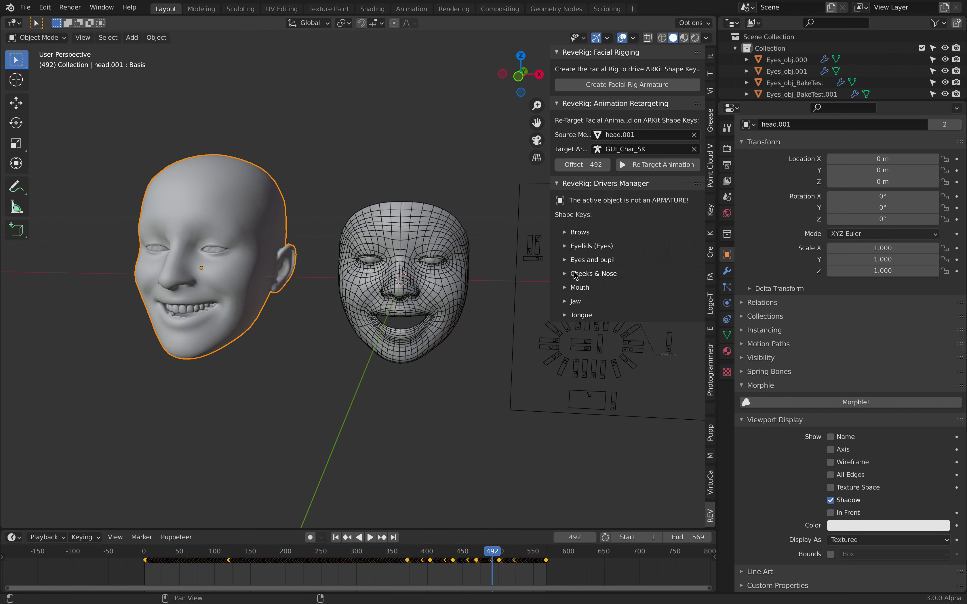
left_click(520, 276)
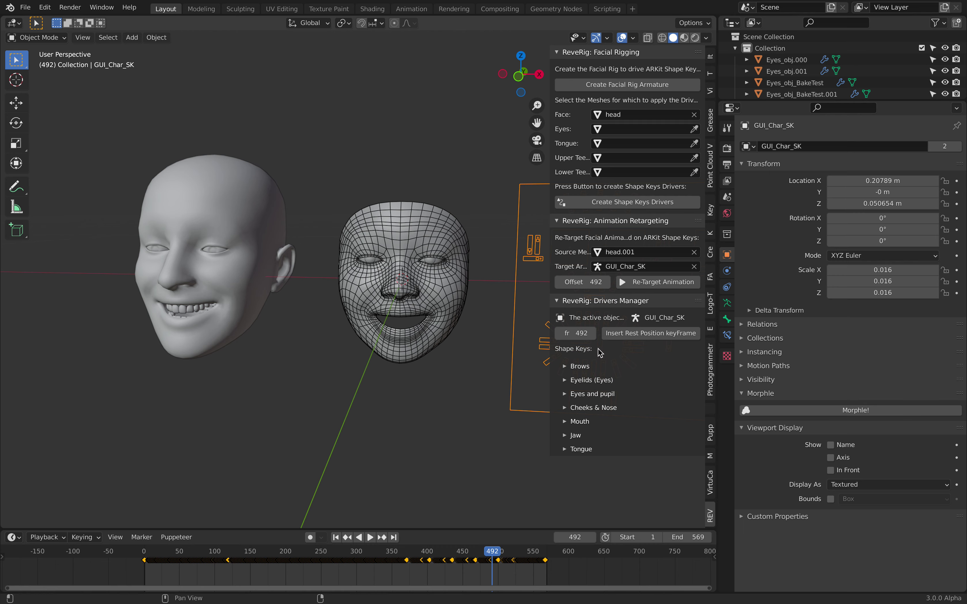
left_click(569, 53)
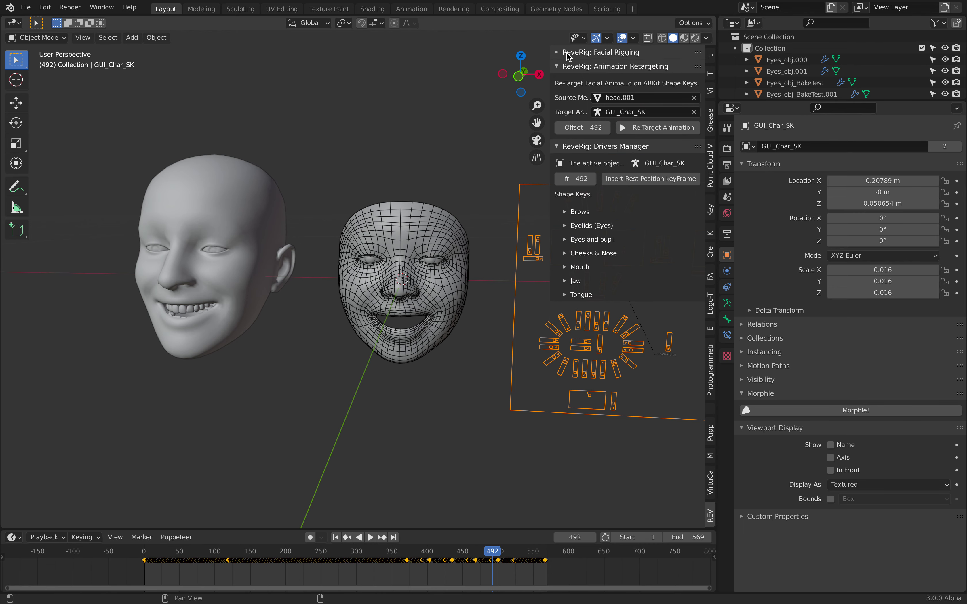
left_click(569, 67)
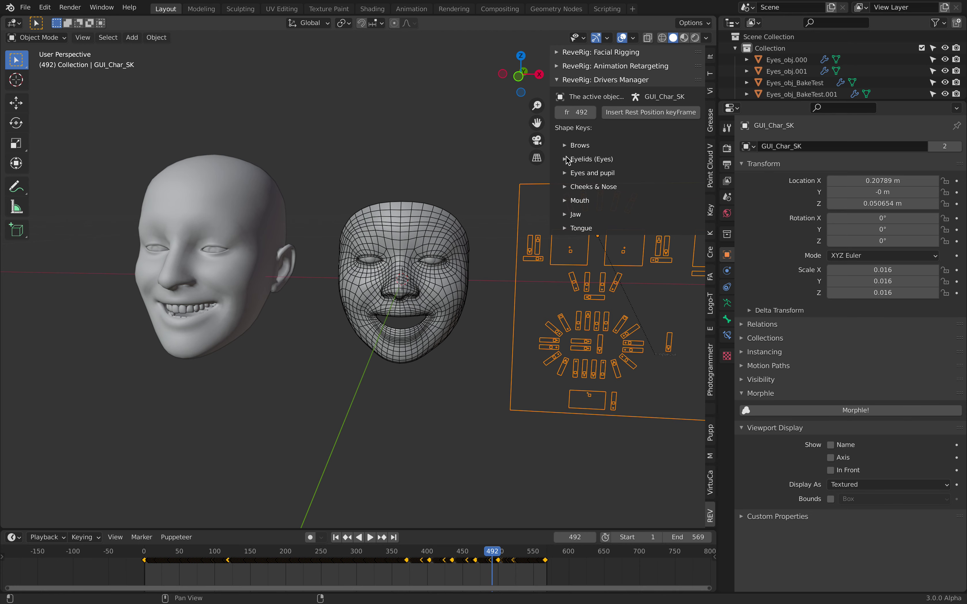
left_click(567, 200)
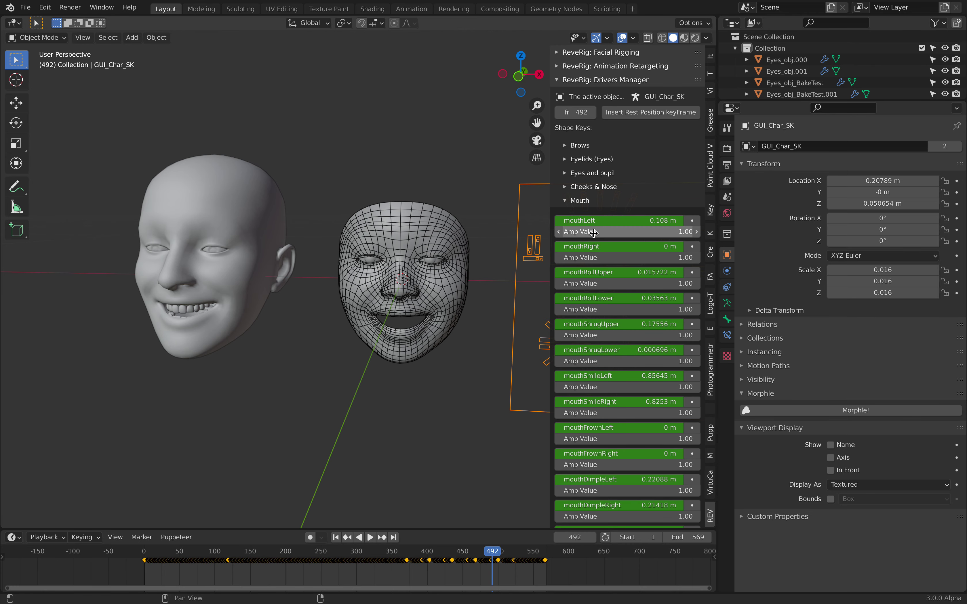
- Around frame 506, raise the Amp Value of mouthLeft to 1.55 and mouthRight to 1.12, and scrub to check the result
middle_click_drag(515, 316, 494, 326, "shift")
key("space")
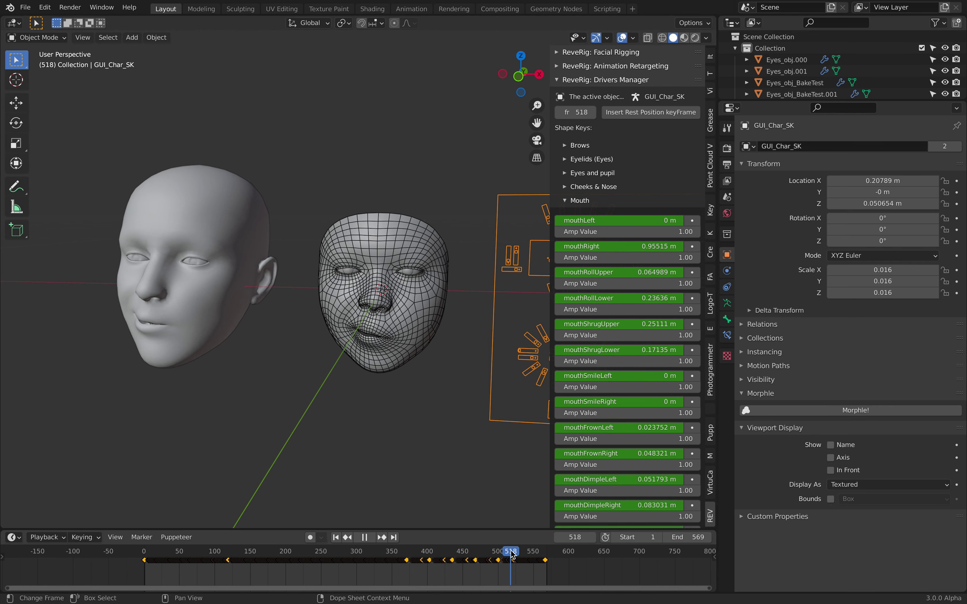
left_click_drag(506, 553, 503, 553)
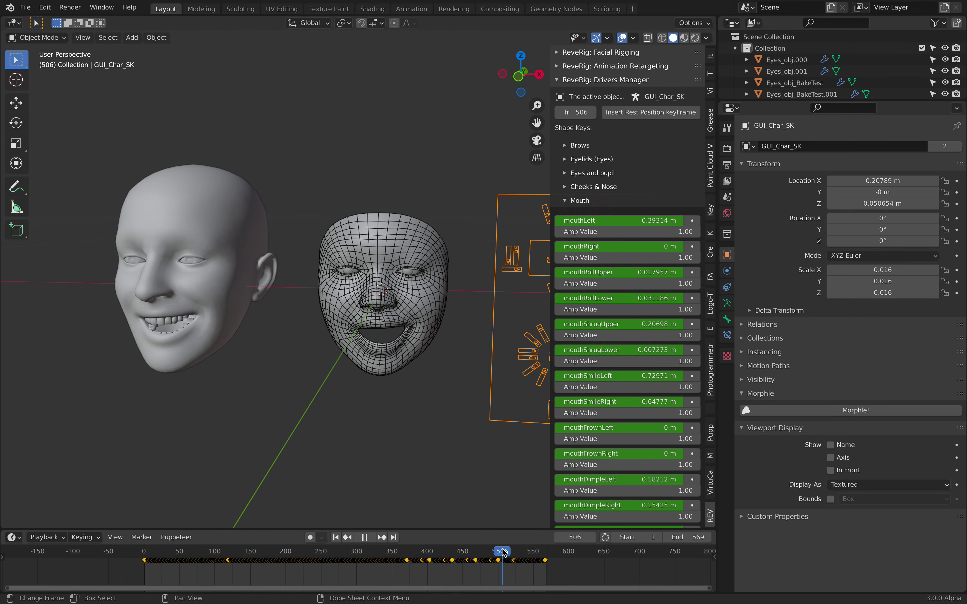
left_click_drag(627, 232, 672, 231)
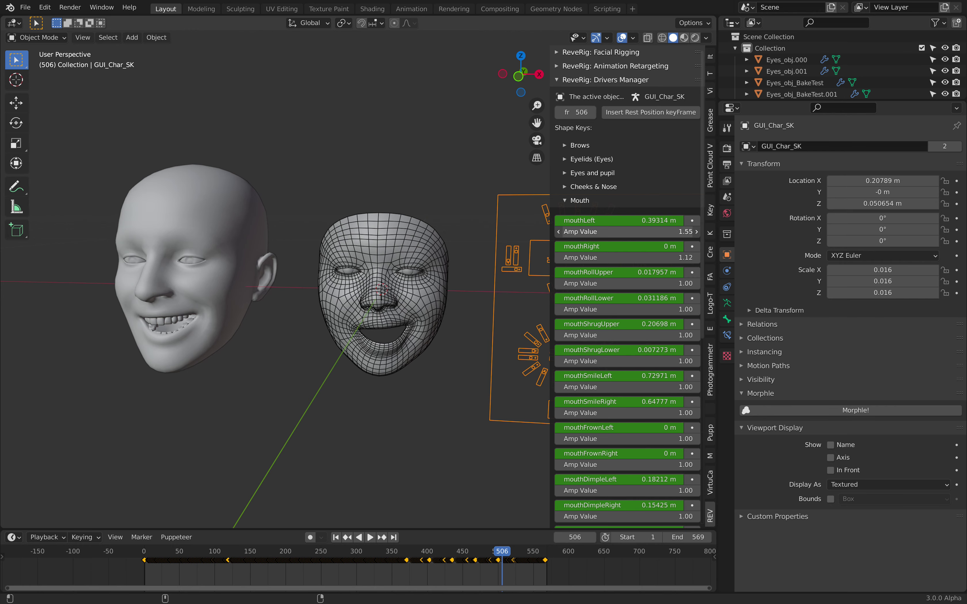
left_click_drag(517, 554, 263, 529)
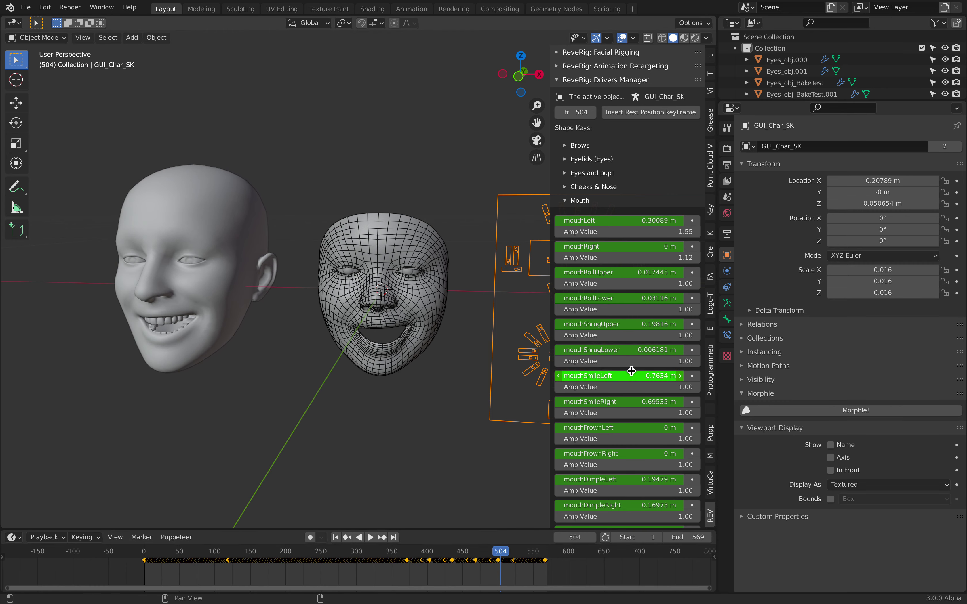
- Raise the mouthRight Amp Value to 1.72 in the Mouth shape key list
scroll(630, 370, "down", 2)
scroll(616, 368, "down", 1)
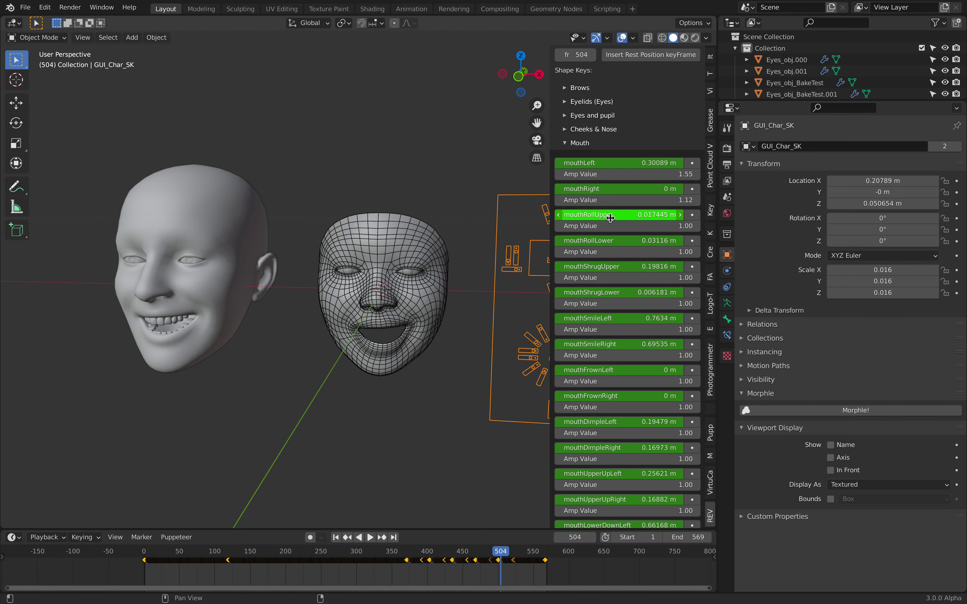
scroll(604, 216, "down", 1)
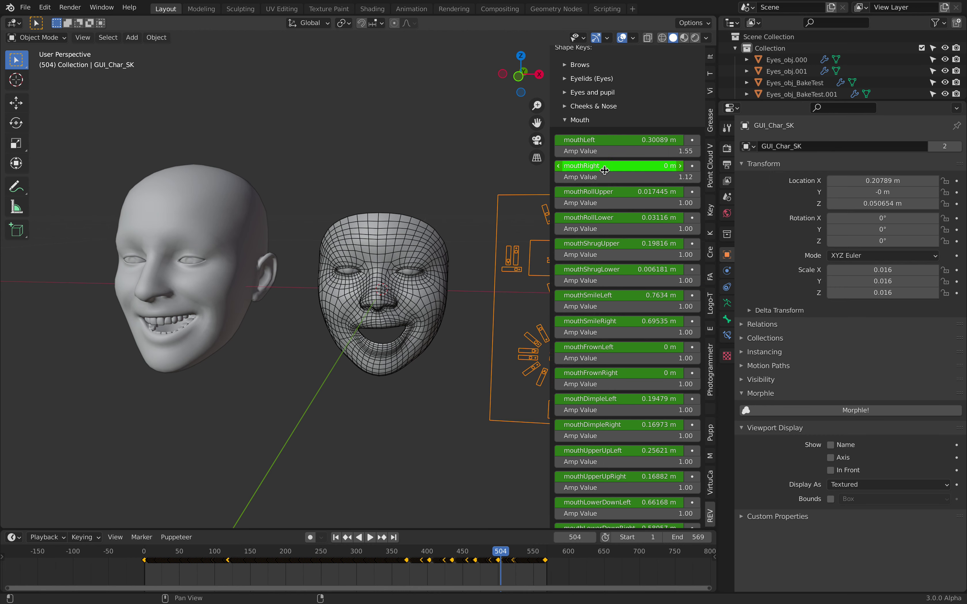
left_click_drag(611, 177, 624, 176)
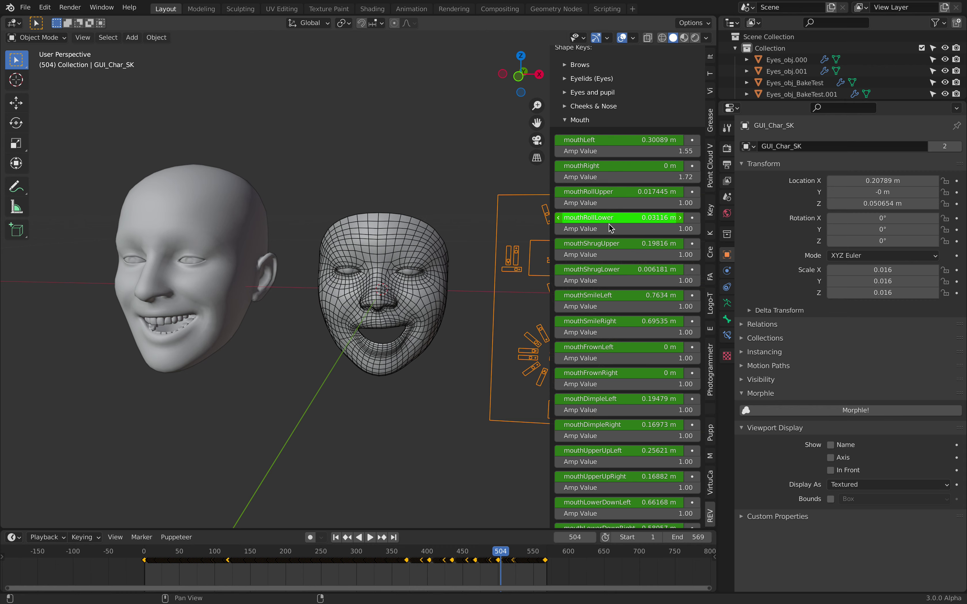
- Raise the mouthSmileLeft Amp Value to 1.42 and preview the animation around frame 516
scroll(623, 256, "down", 2)
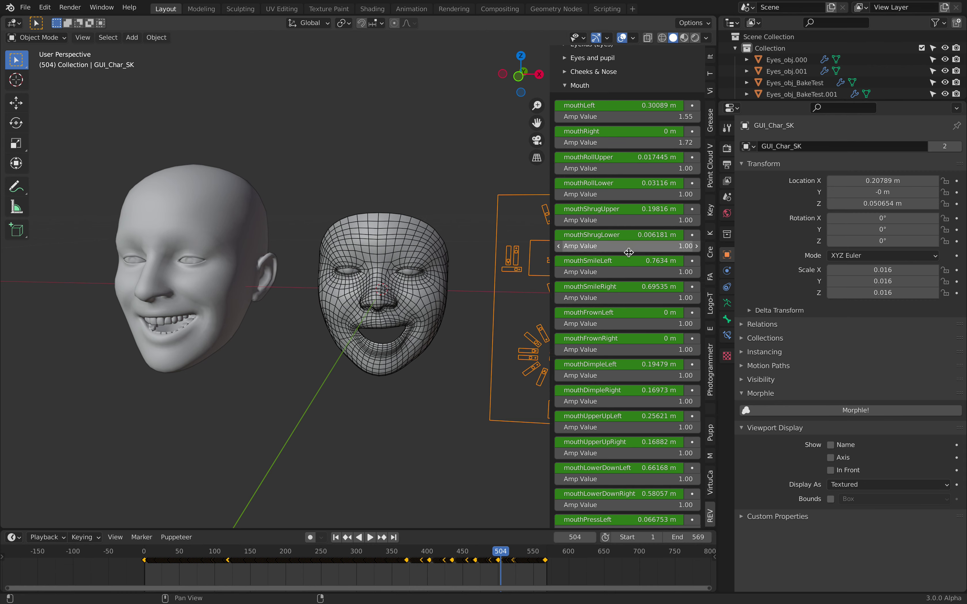
mouse_move(632, 267)
left_mouse_down()
mouse_move(675, 267)
mouse_move(648, 267)
left_mouse_up()
key("space")
left_click_drag(526, 545, 483, 546)
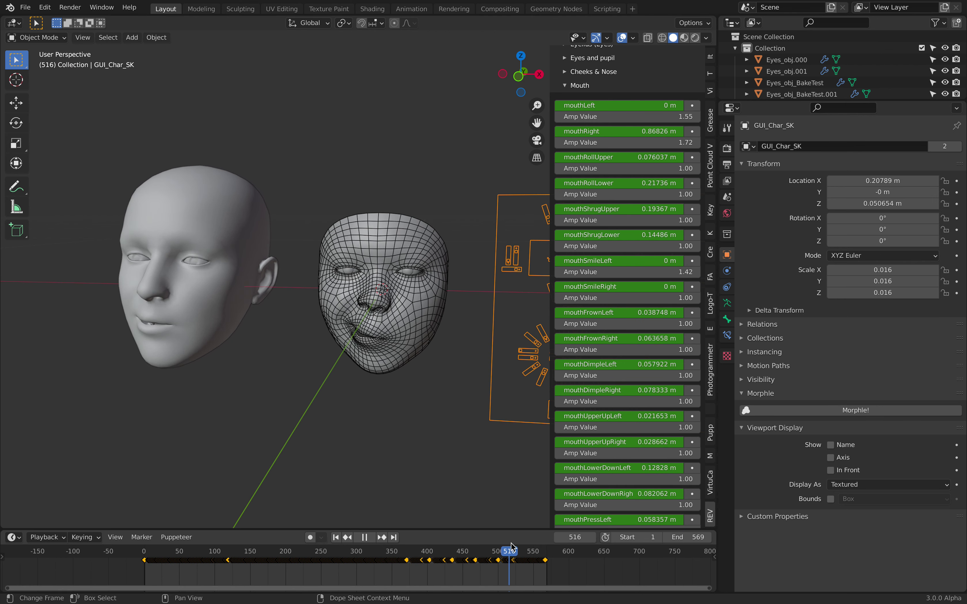
- Play and scrub the retargeted animation between frames 349 and 541, stopping at frame 506 to check the amplified mouth shapes
key("space")
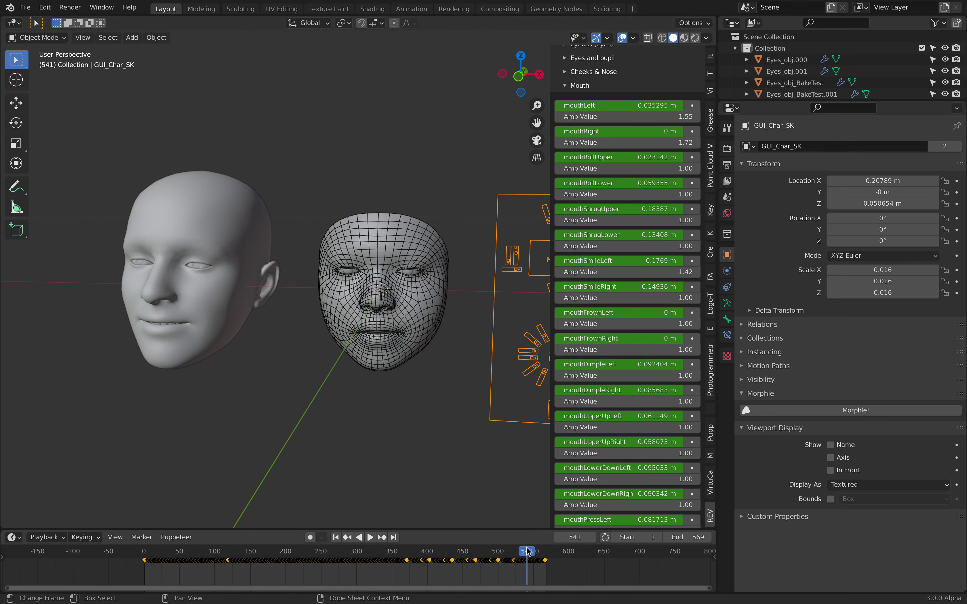
scroll(541, 550, "up", 2)
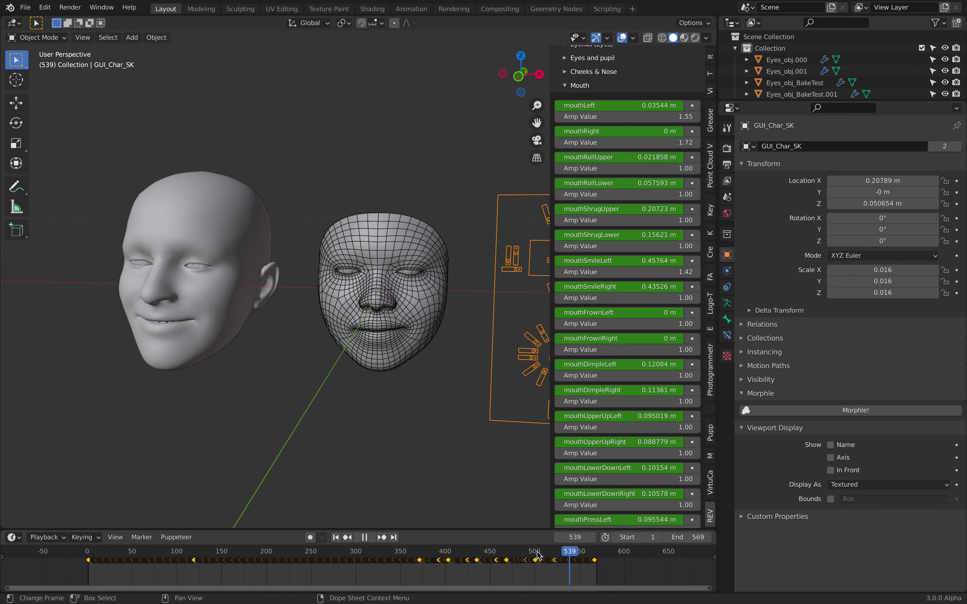
key("Escape")
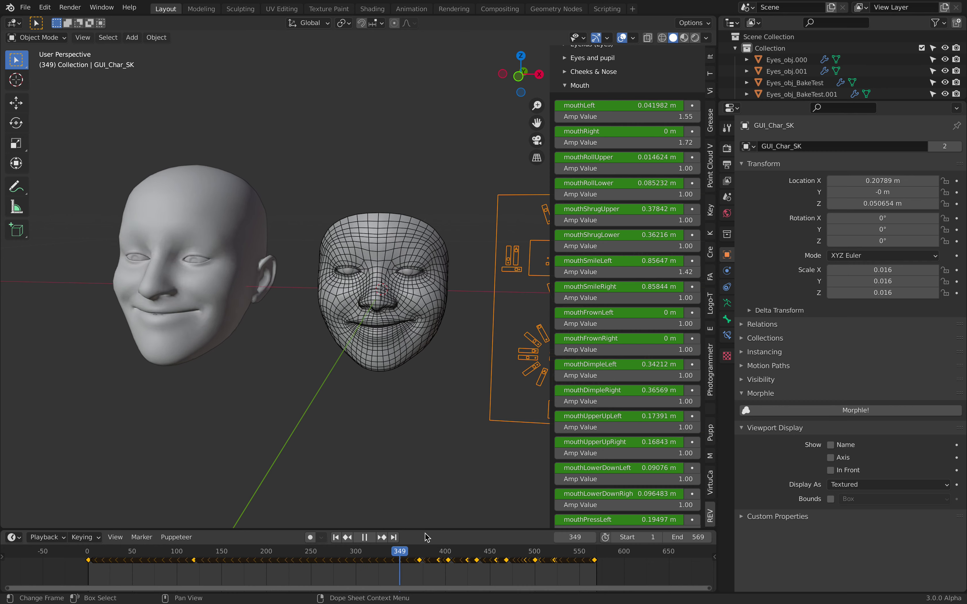
left_click_drag(484, 543, 259, 537)
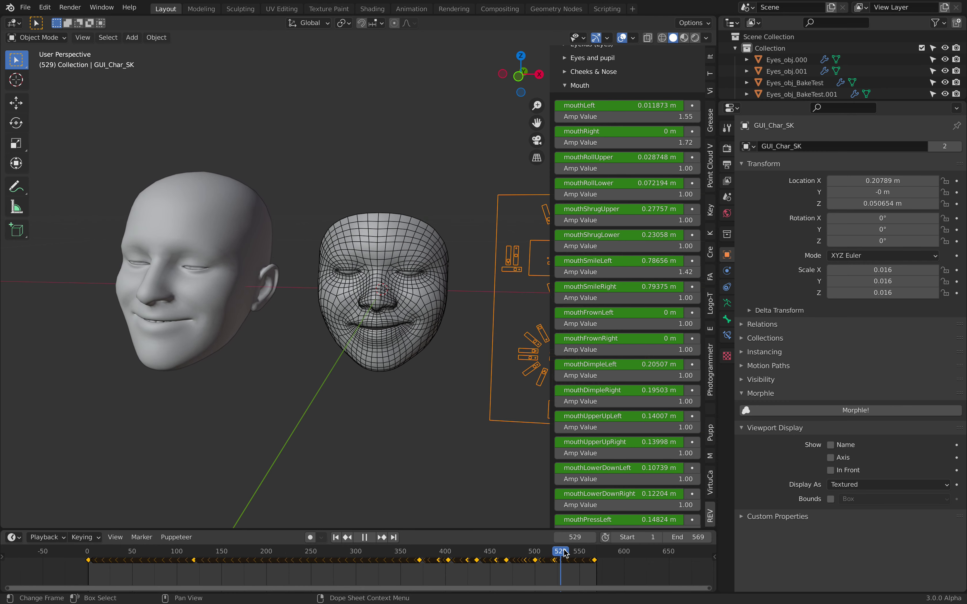
left_click_drag(565, 553, 523, 552)
left_click_drag(449, 551, 476, 548)
key("space")
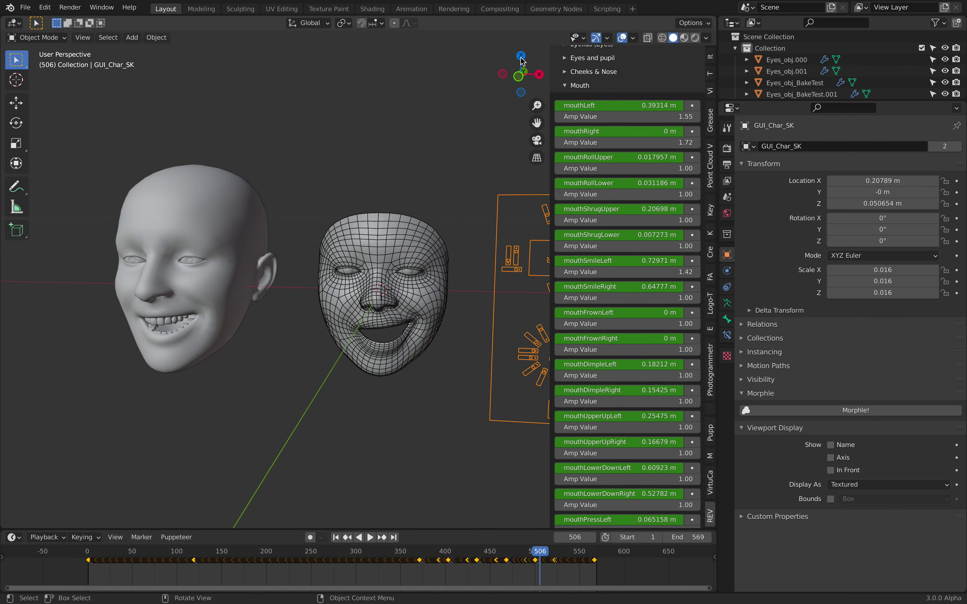
- Display the viewport in Material Preview shading, select and deselect the painted head mask, and play and scrub the animation
left_click(684, 38)
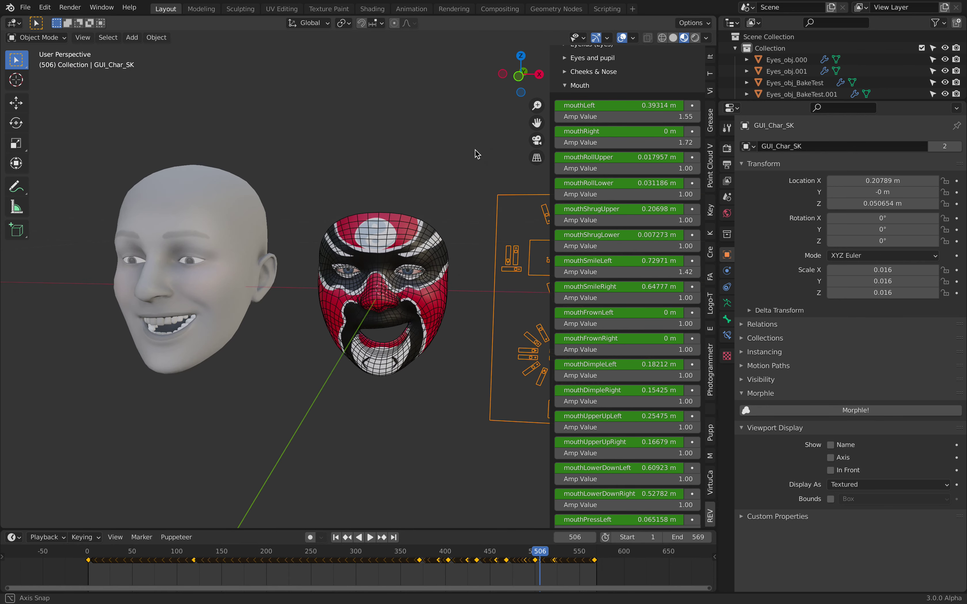
scroll(438, 196, "up", 1)
left_click(431, 217)
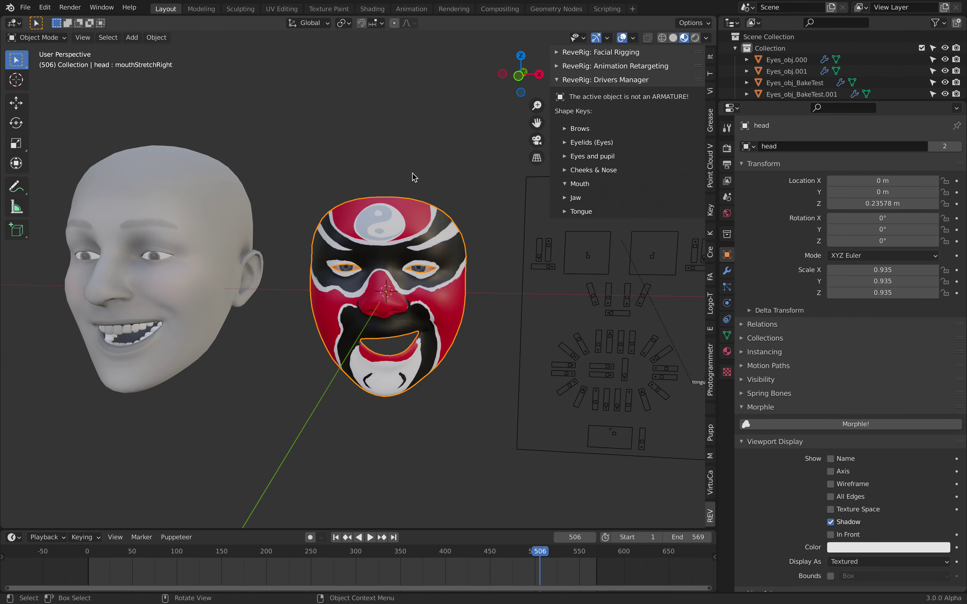
left_click(425, 185)
scroll(426, 185, "down", 1)
key("space")
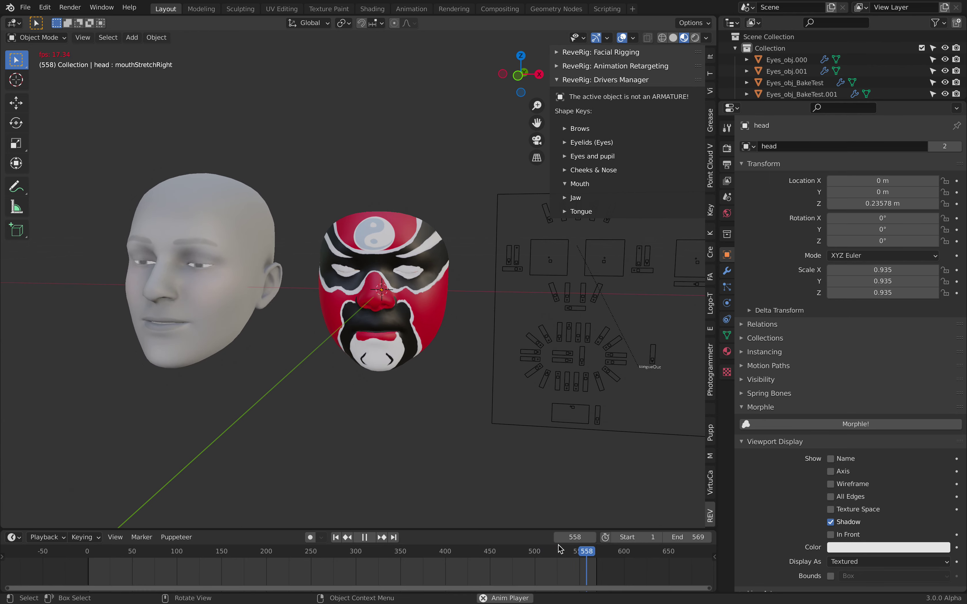
left_click_drag(561, 549, 327, 552)
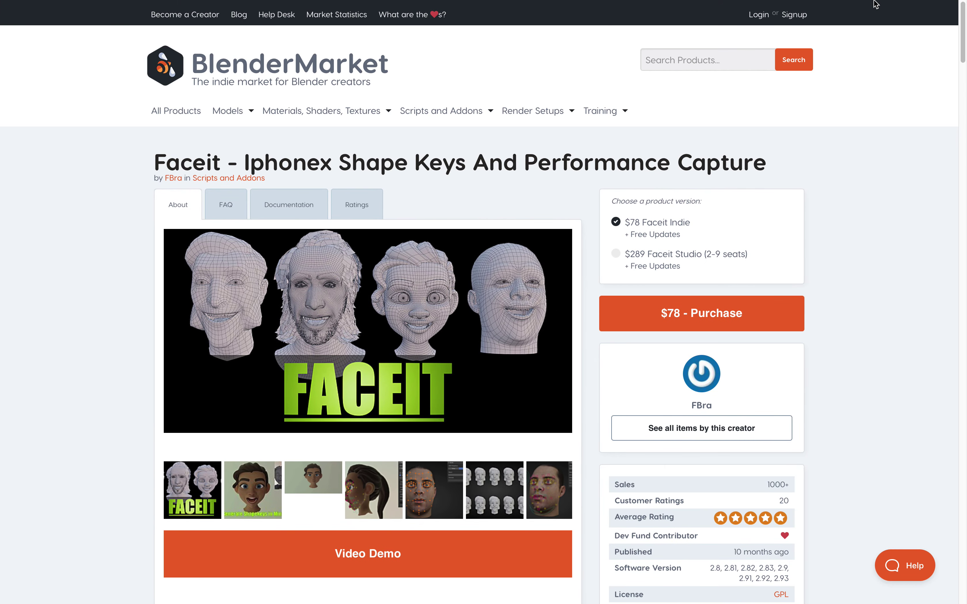
- Switch to Safari, examine the "shang chi mask" image results and the enlarged Screen Rant picture, and return to Blender
mouse_move(896, 4)
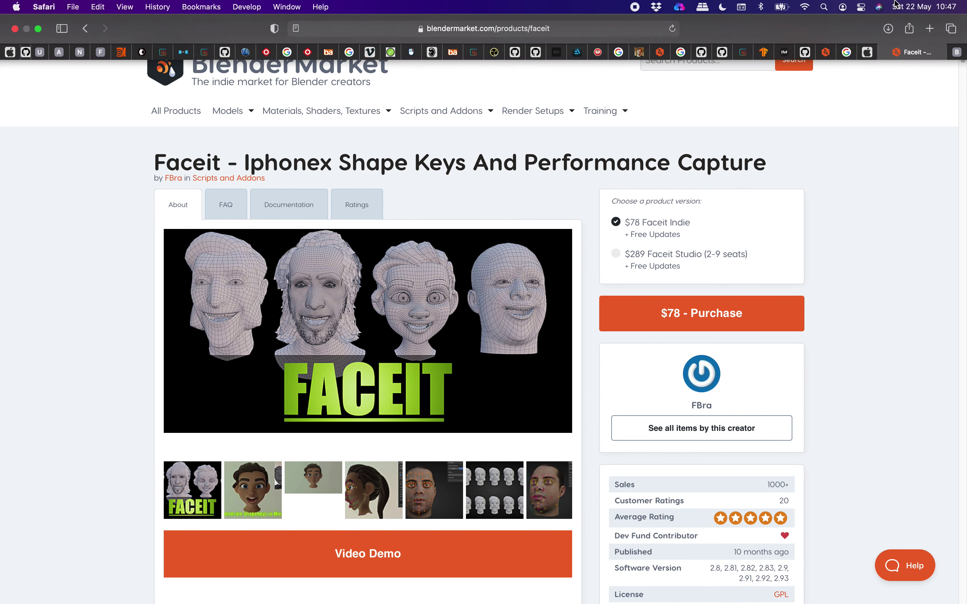
left_click(848, 52)
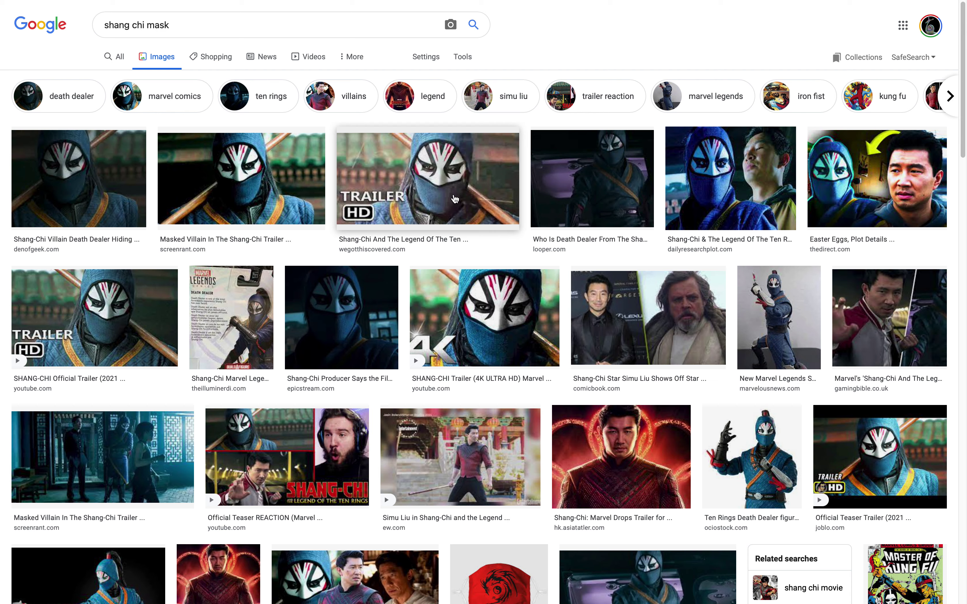
scroll(111, 338, "down", 3)
scroll(267, 181, "up", 3)
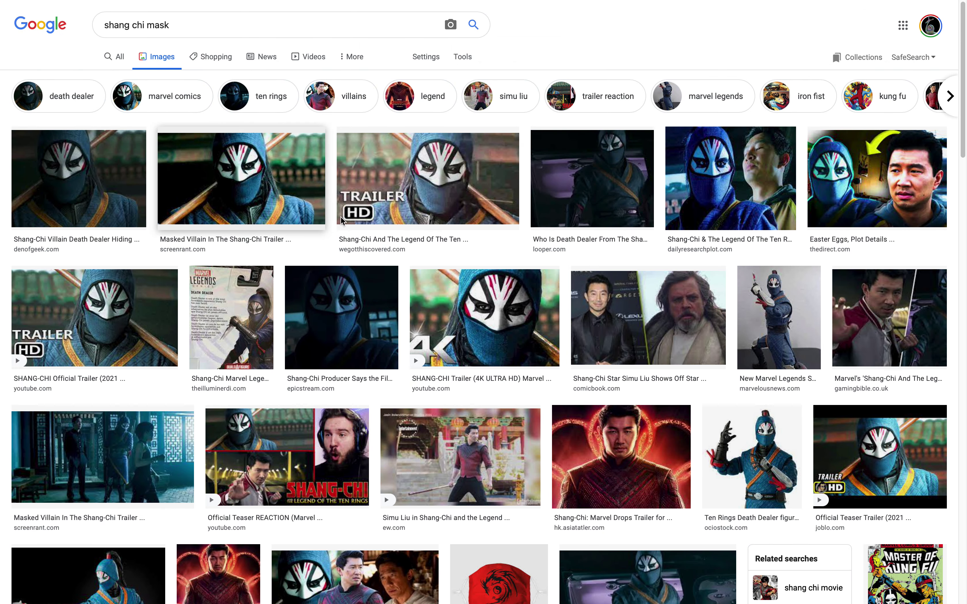
scroll(390, 339, "down", 1)
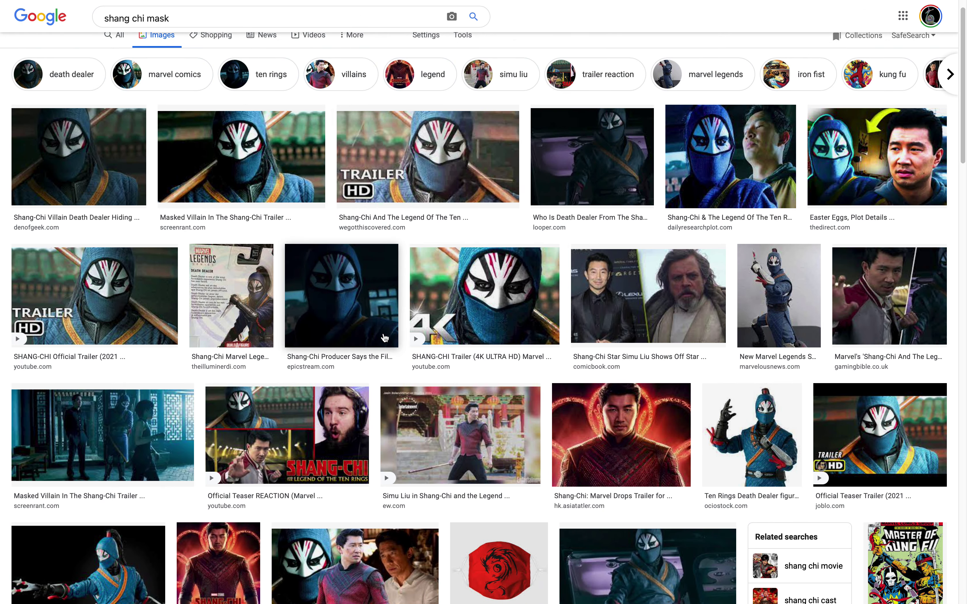
left_click(136, 415)
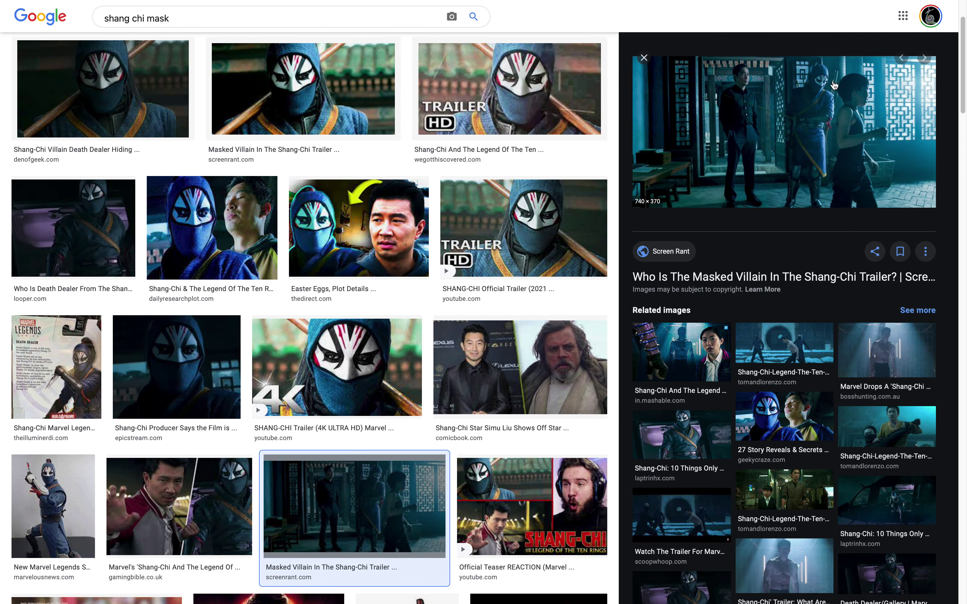
scroll(726, 147, "up", 3)
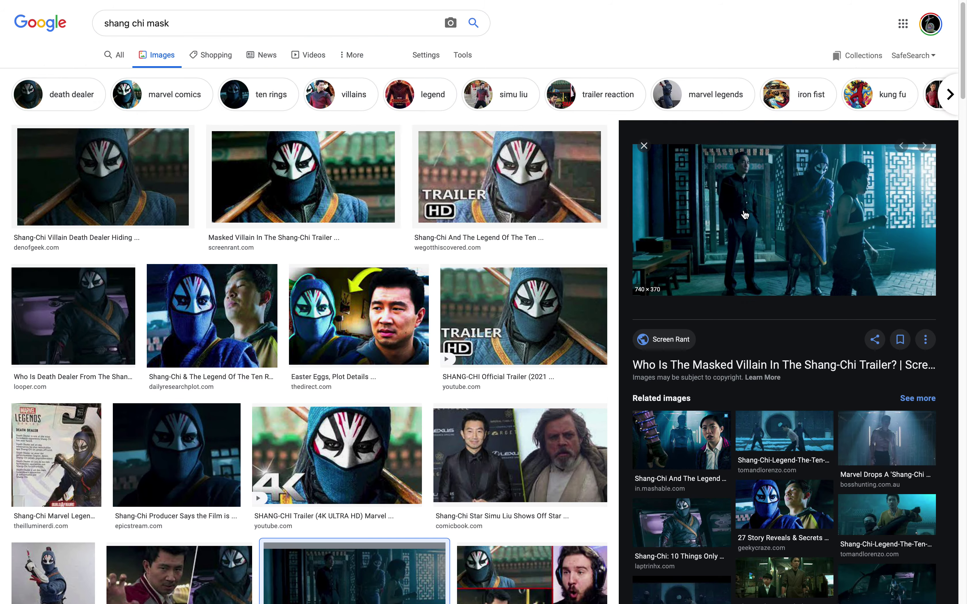
left_click(509, 179)
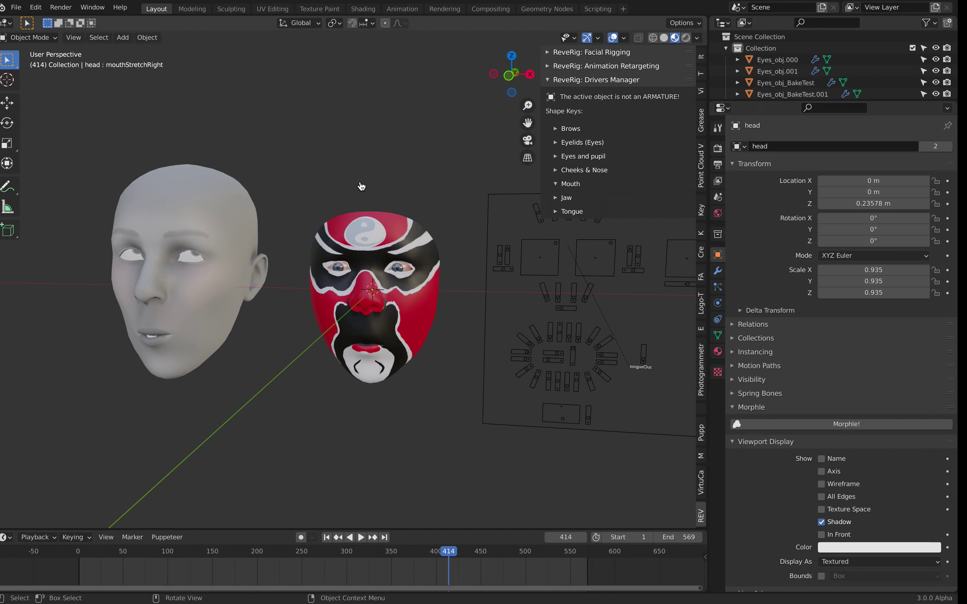
- At frame 400, select the head mask and move it to about 0.447 m in Z and -0.148 m in Y
scroll(387, 206, "up", 3)
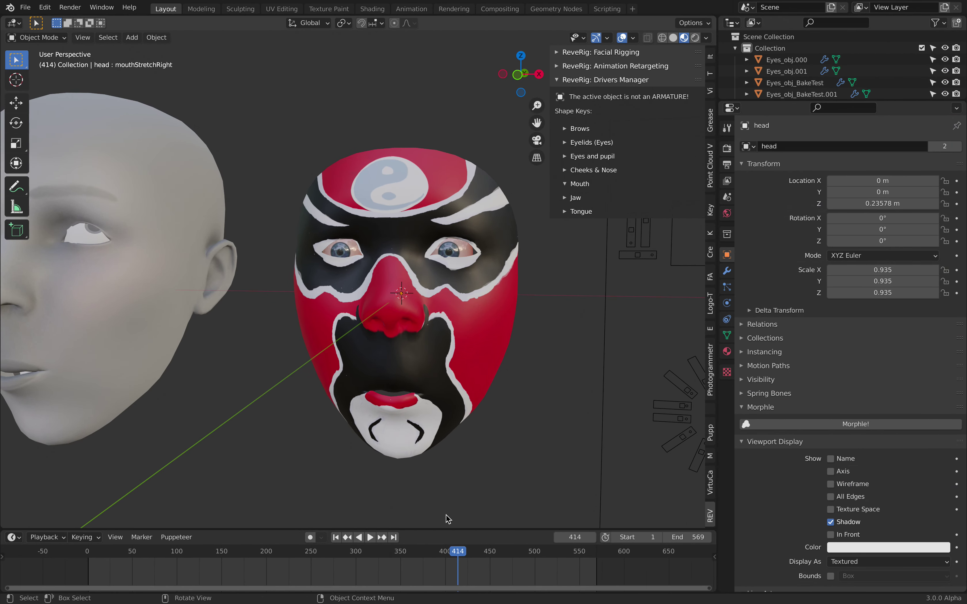
mouse_move(453, 554)
left_mouse_down()
mouse_move(432, 553)
mouse_move(447, 556)
left_mouse_up()
key("space")
mouse_move(489, 355)
middle_mouse_down()
mouse_move(437, 381)
mouse_move(487, 366)
middle_mouse_up()
left_click(438, 380)
key("g")
key("y")
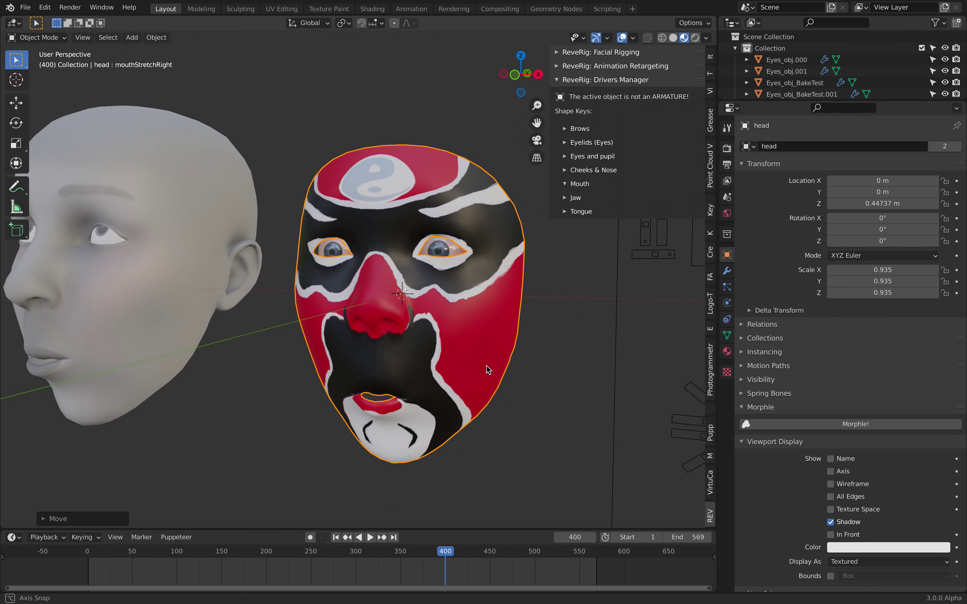
left_click(486, 368)
- At frame 474, move the head mask along the Y axis to about 0.159 m
left_click_drag(458, 552, 512, 555)
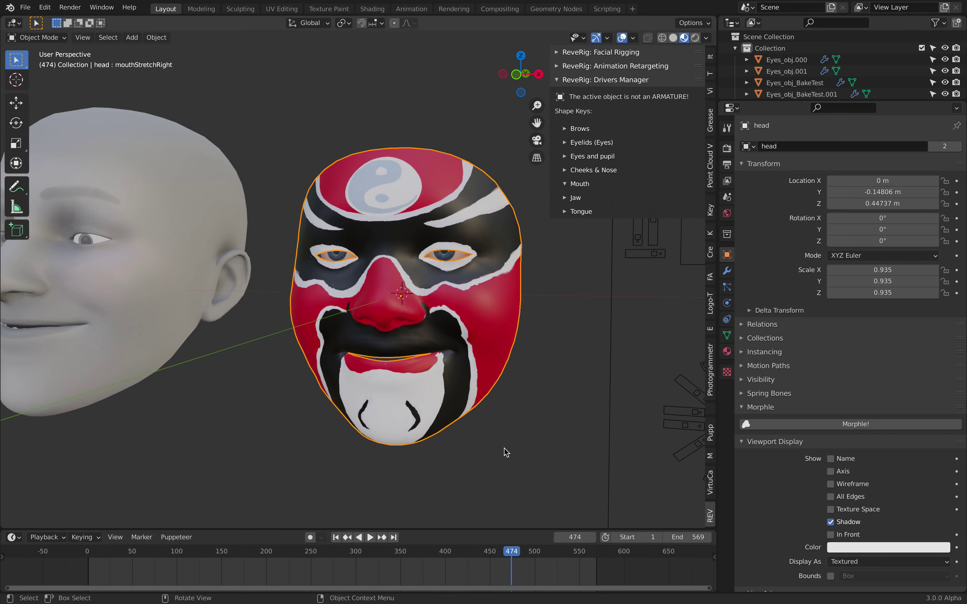
middle_click_drag(503, 452, 533, 449)
key("g")
key("y")
left_click(537, 449)
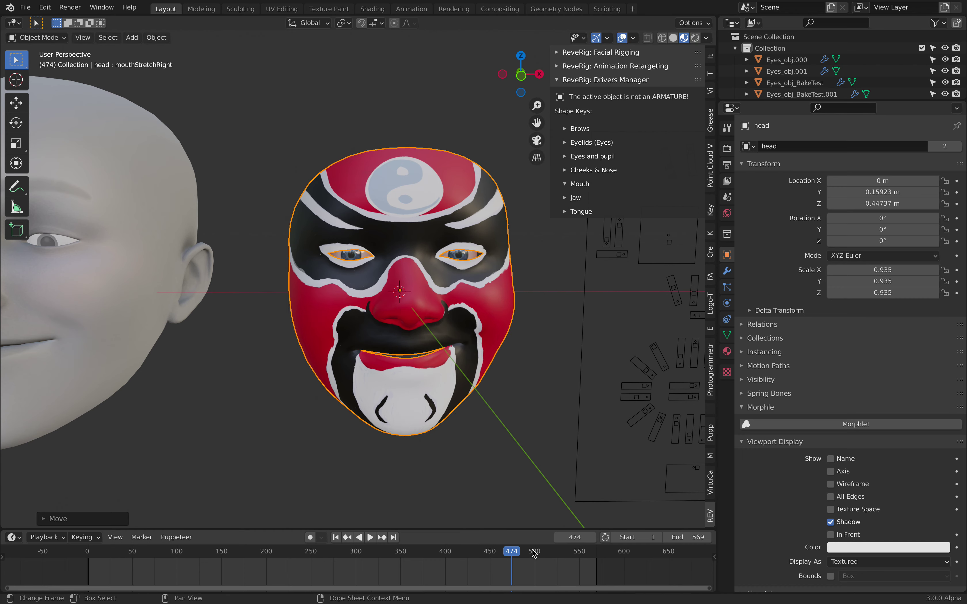
- Scrub and play the textured mask's animation from a wider view, stopping at frame 416
left_click_drag(525, 554, 542, 554)
scroll(400, 387, "down", 3)
middle_click_drag(414, 369, 451, 404)
left_click_drag(520, 561, 220, 561)
key("space")
key("space")
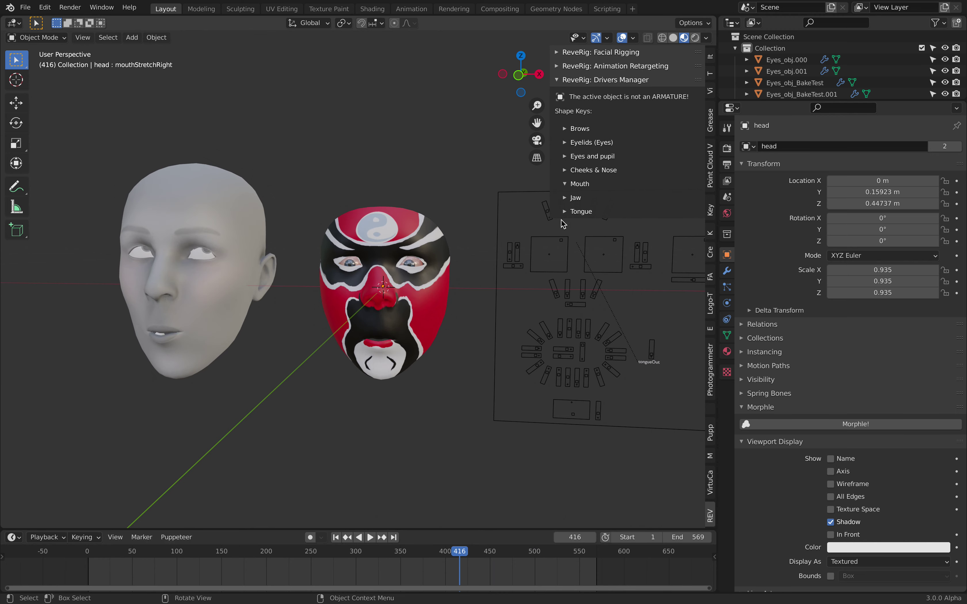
- Expand the ReveRig Facial Rigging and Animation Retargeting sections, collapse the Drivers Manager, and widen the 3D viewport
left_click(593, 81)
scroll(455, 147, "up", 2)
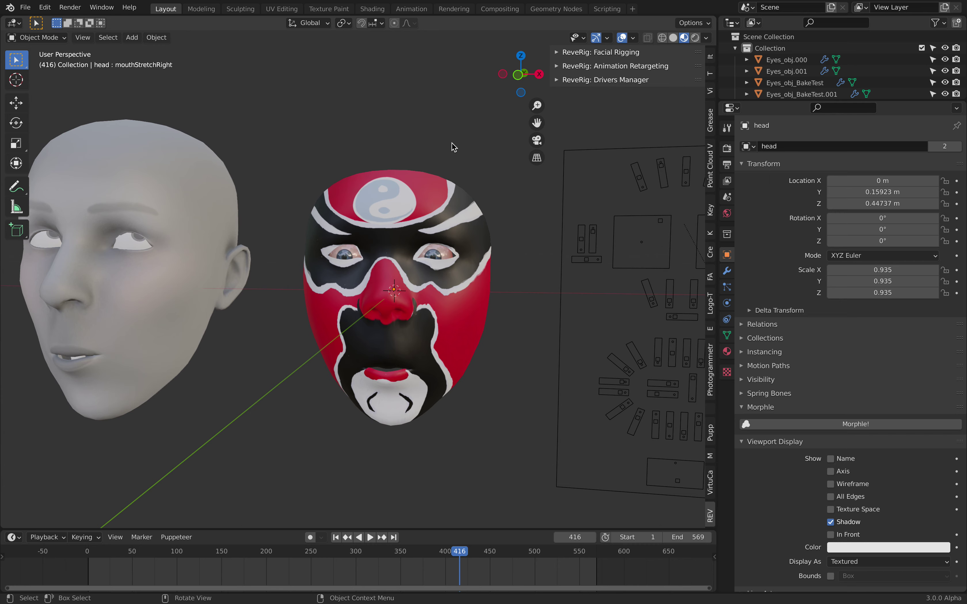
left_click(571, 80)
left_click(568, 66)
left_click(567, 52)
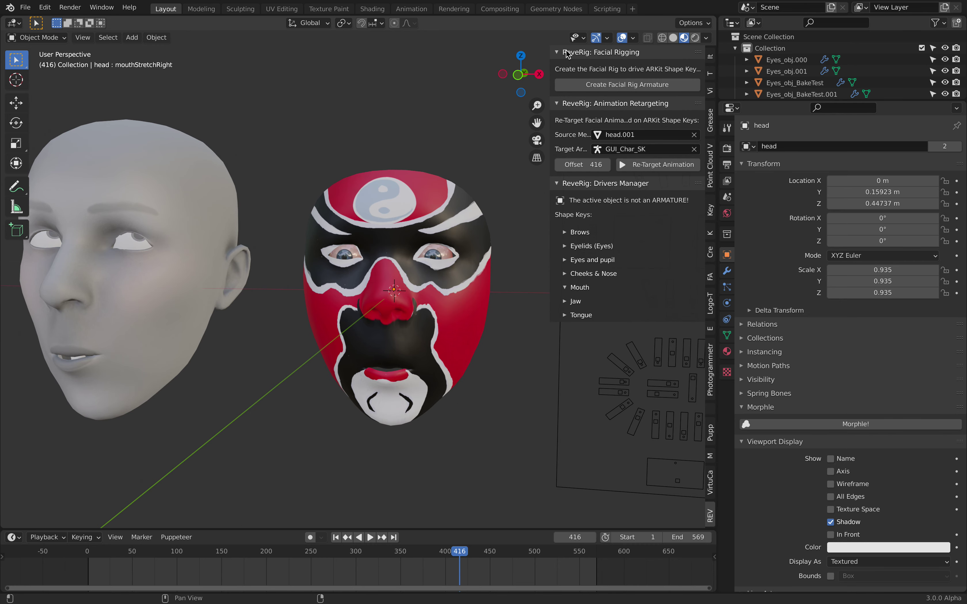
middle_click_drag(413, 166, 462, 164, "shift")
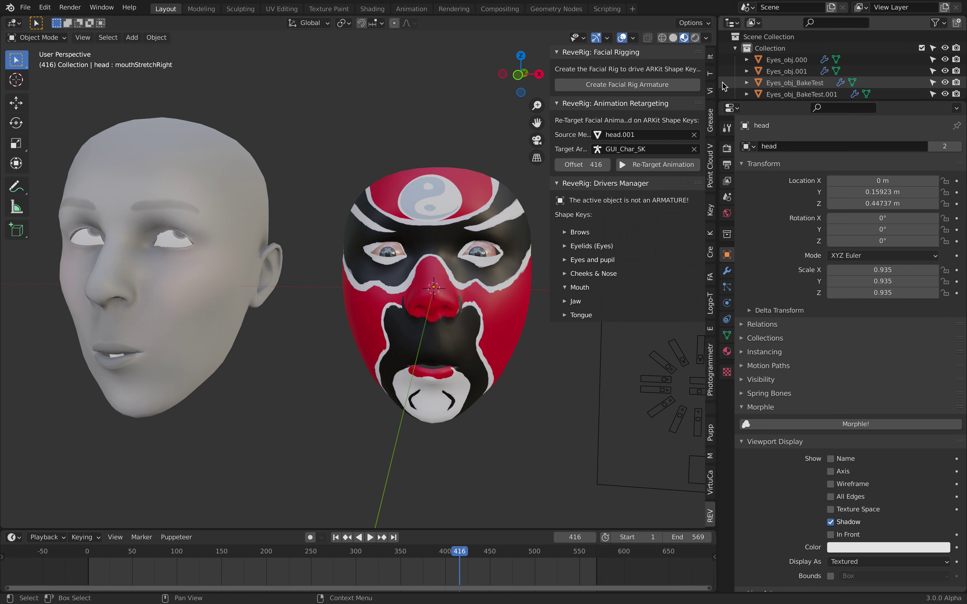
left_click_drag(728, 81, 757, 81)
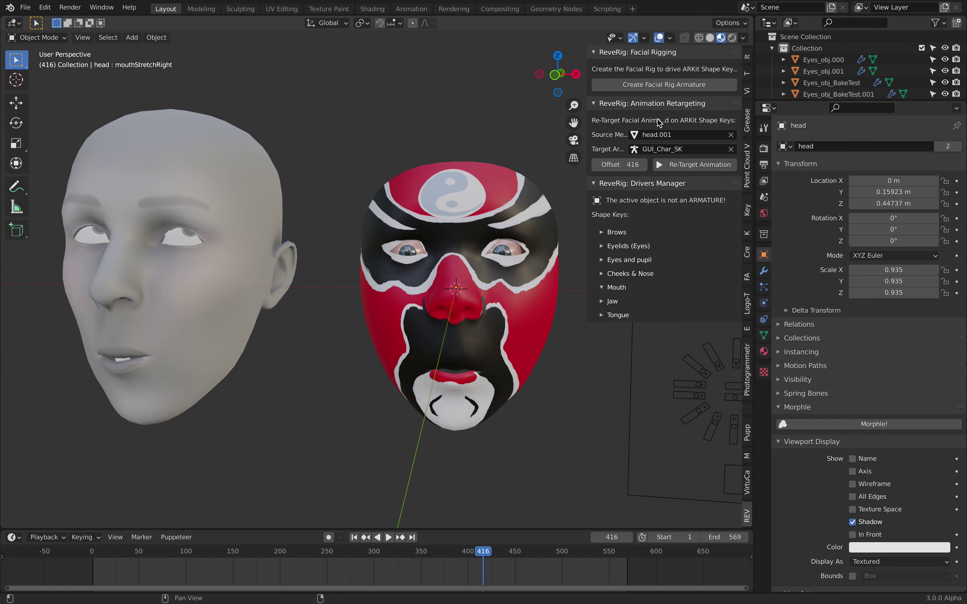
left_click(609, 183)
scroll(339, 271, "down", 1)
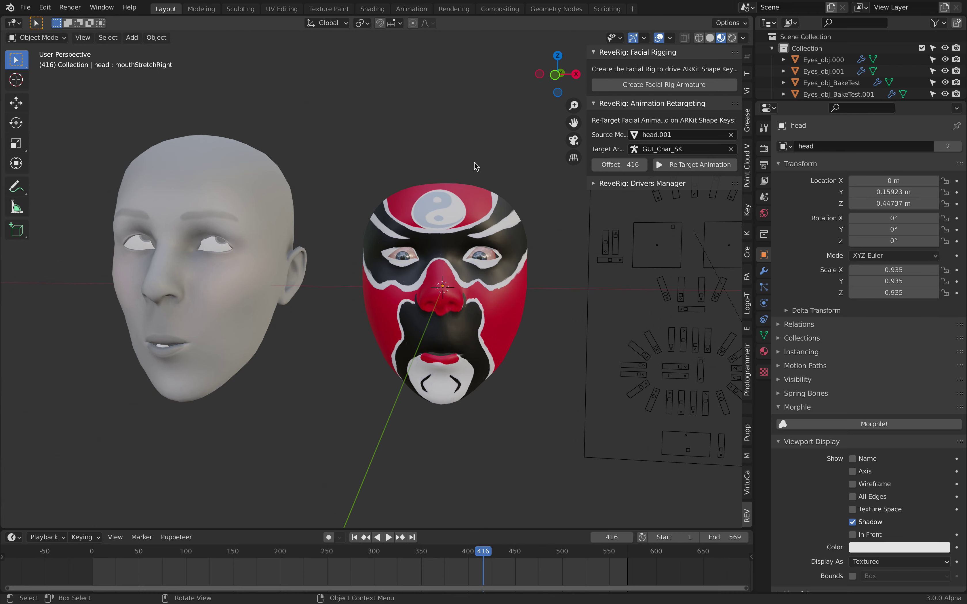
- Select the GUI_Char_SK rig, collapse the ReveRig Facial Rigging section, and hide the viewport's sidebar
middle_click_drag(622, 234, 594, 243)
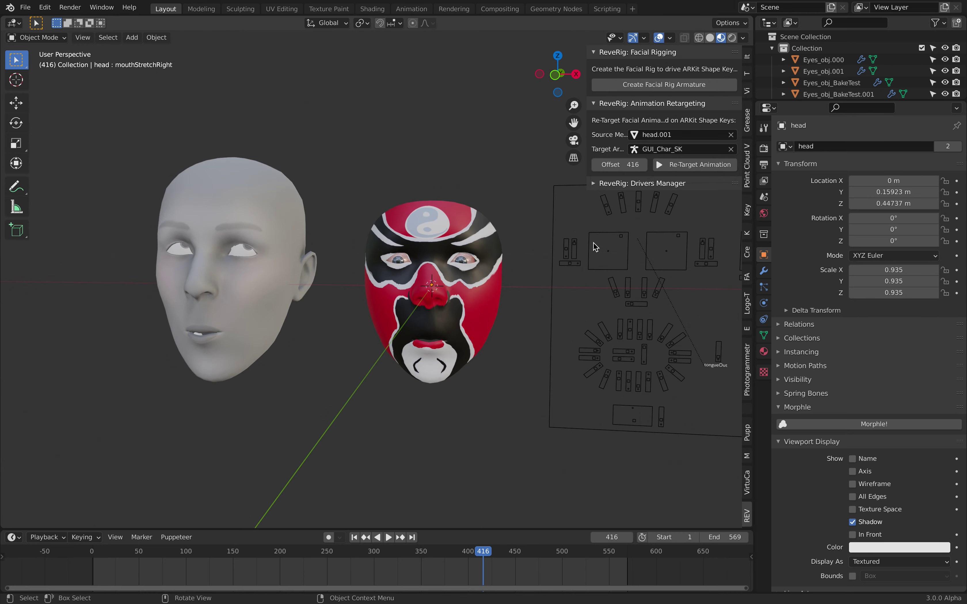
left_click(596, 235)
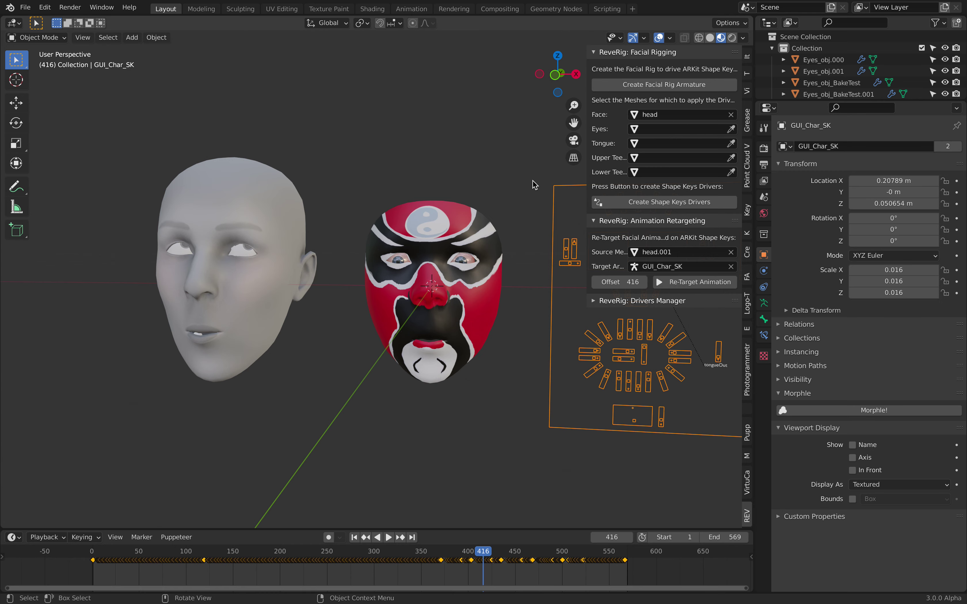
left_click(595, 52)
middle_click_drag(510, 168, 600, 67)
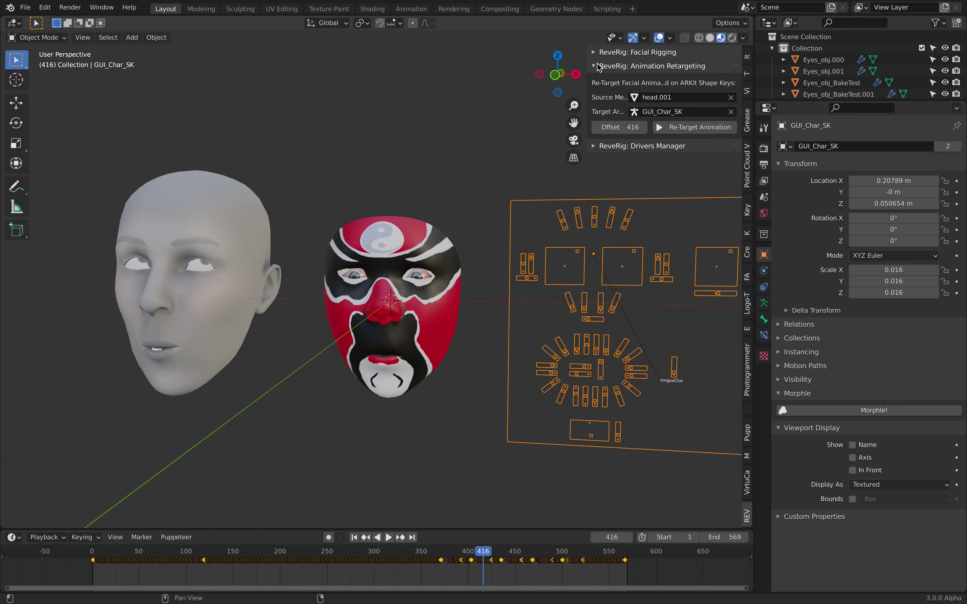
left_click_drag(586, 58, 679, 59)
scroll(520, 259, "up", 3)
- Reselect the GUI_Char_SK rig and put it in Pose Mode
left_click(597, 192)
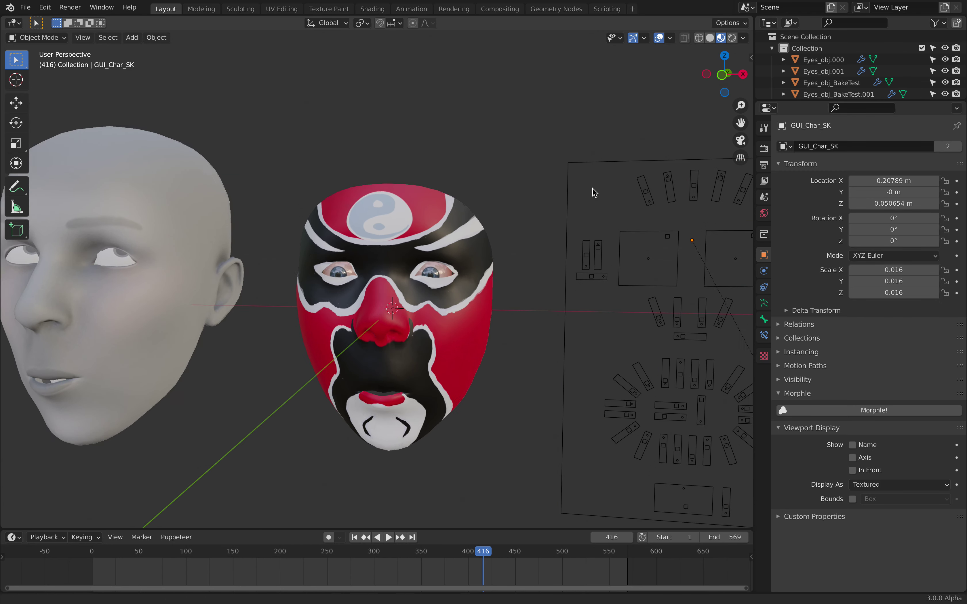
left_click(590, 222)
left_click(36, 37)
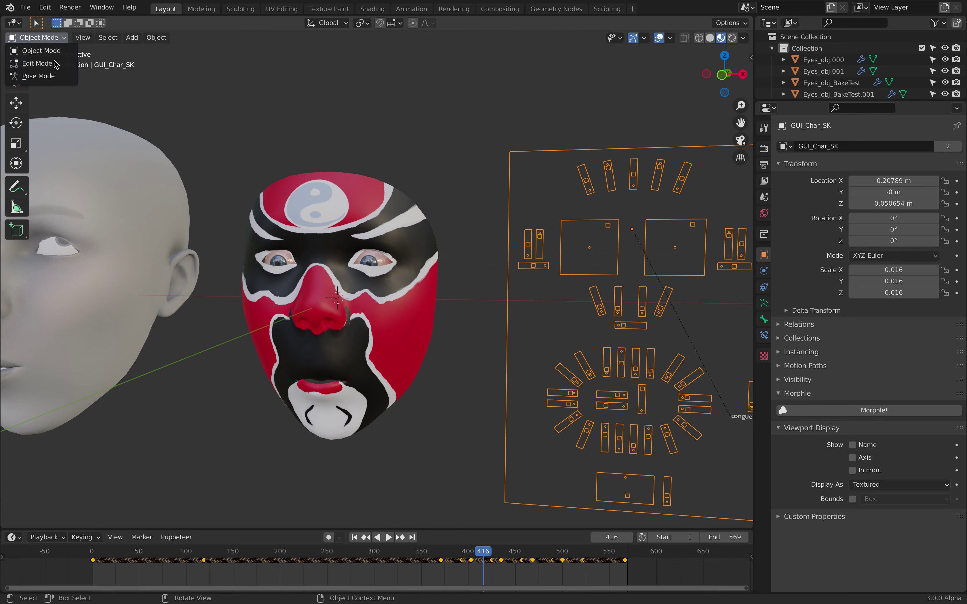
left_click(40, 74)
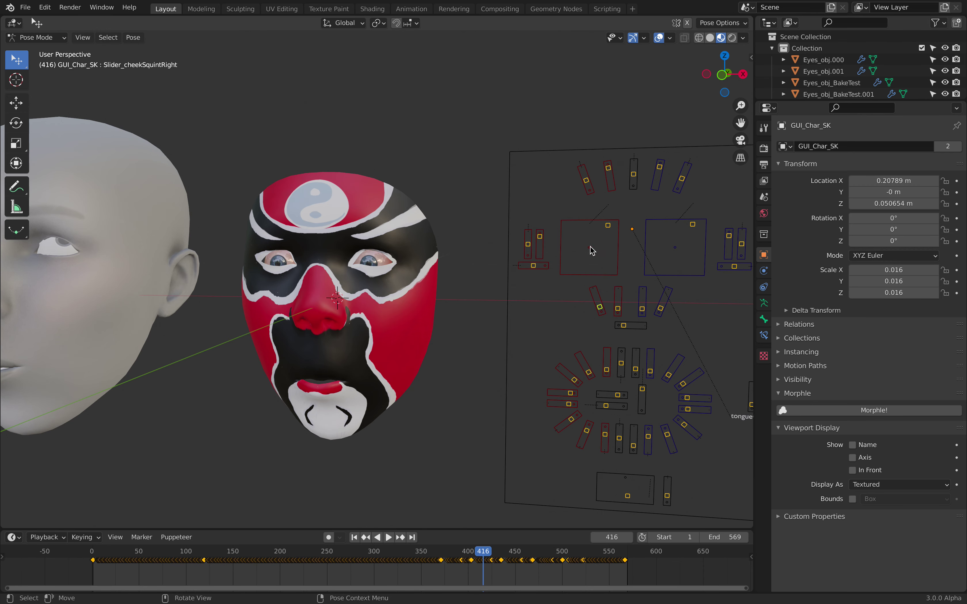
- Try moving the eye look slider inside the rig's red square
left_click_drag(608, 225, 600, 253)
right_click(601, 255)
scroll(208, 222, "down", 2)
middle_click_drag(190, 215, 327, 225, "shift")
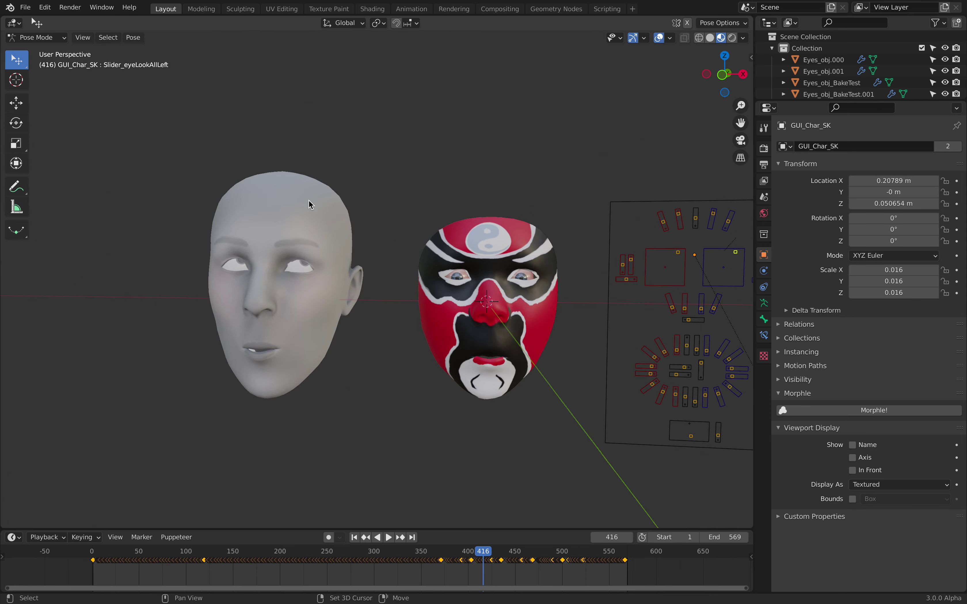
- Try scaling the rig's slider controls down together
middle_click_drag(489, 255, 457, 265, "shift")
key("s")
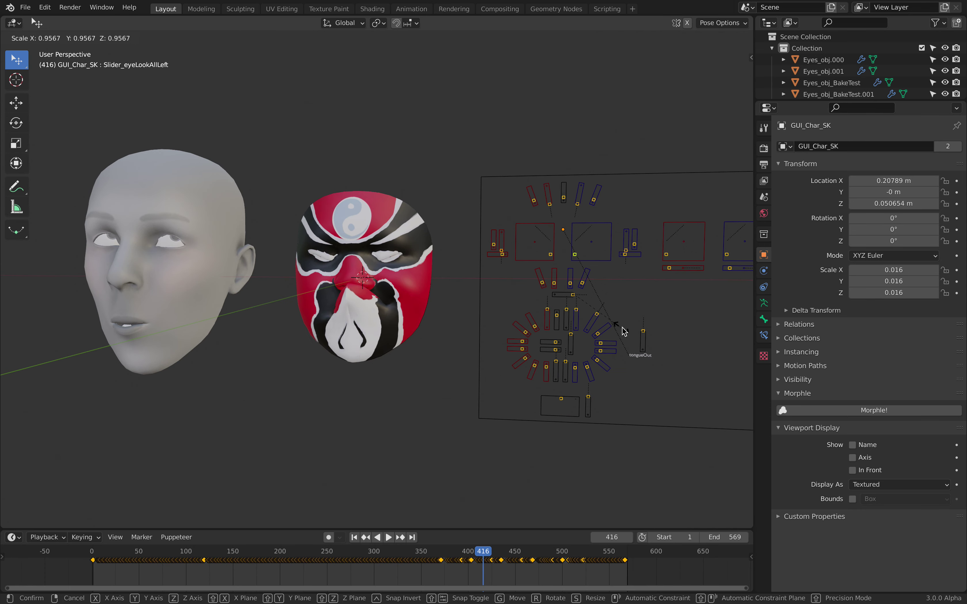
left_click(619, 319)
- Try moving the rig's selected slider controls slightly together, and deselect them
scroll(620, 319, "up", 1)
mouse_move(611, 310)
middle_mouse_down()
mouse_move(587, 300)
mouse_move(600, 290)
middle_mouse_up()
key("g")
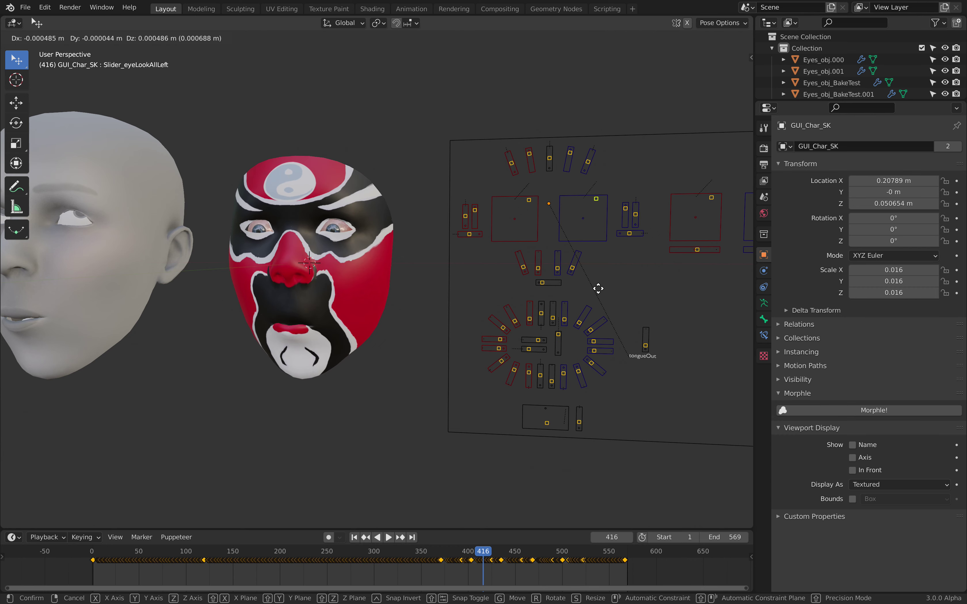
left_click(533, 275)
middle_click_drag(534, 275, 552, 290)
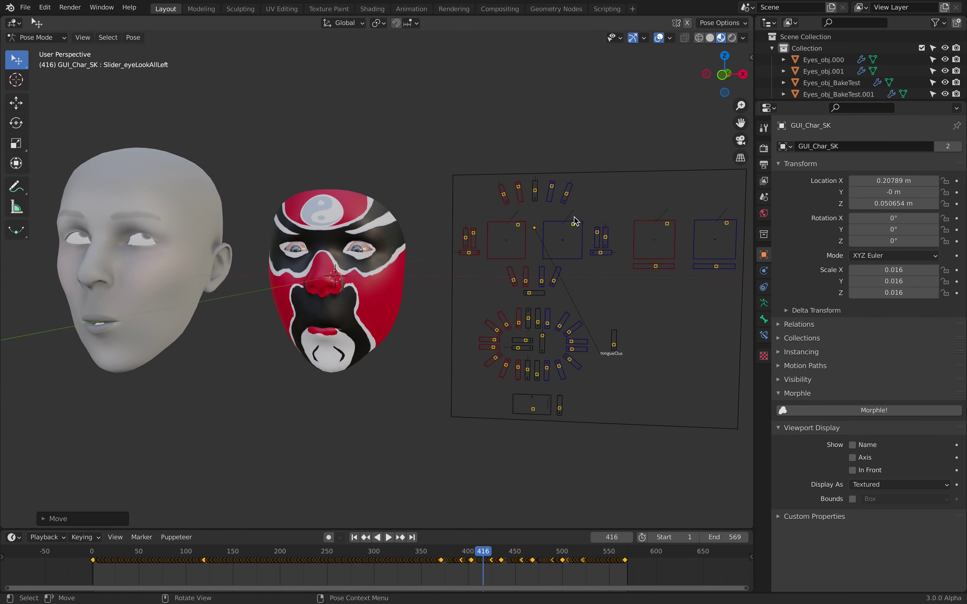
left_click(385, 233)
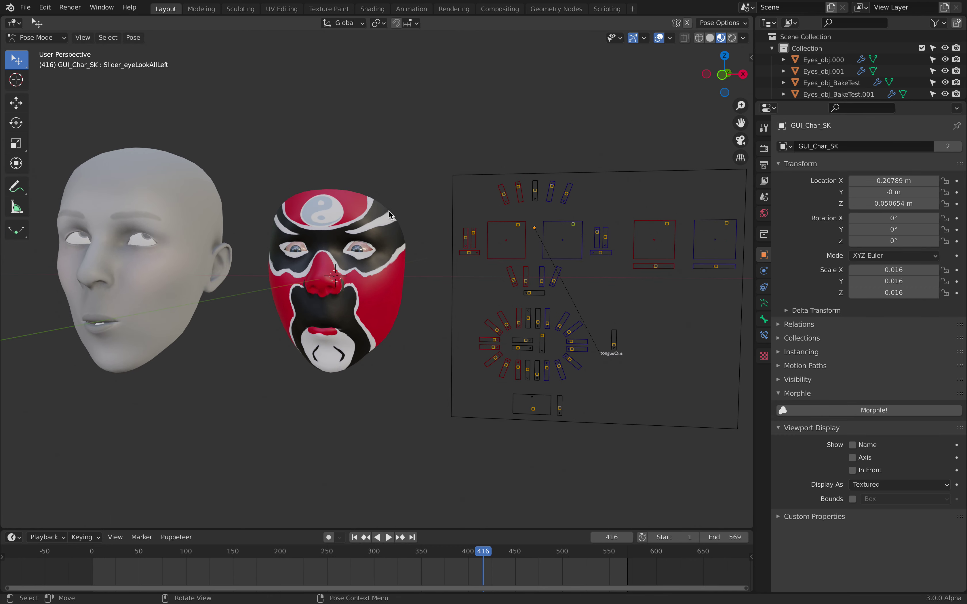
- Return the rig to Object Mode and select the mask's head mesh
left_click(58, 40)
left_click(34, 48)
left_click(394, 236)
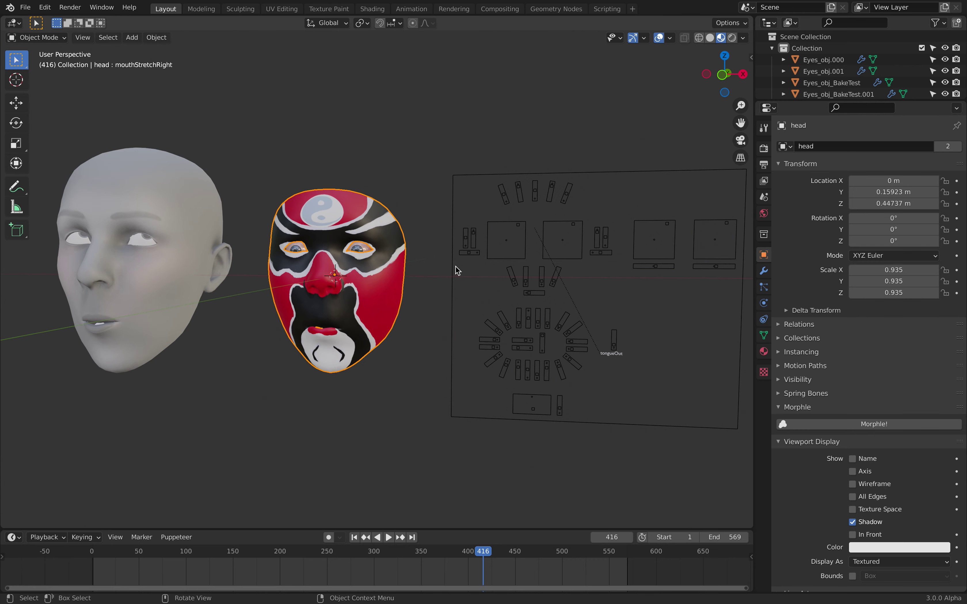
- Examine the mask's driven shape keys from the beginning of their list, and deselect the mask
left_click(768, 339)
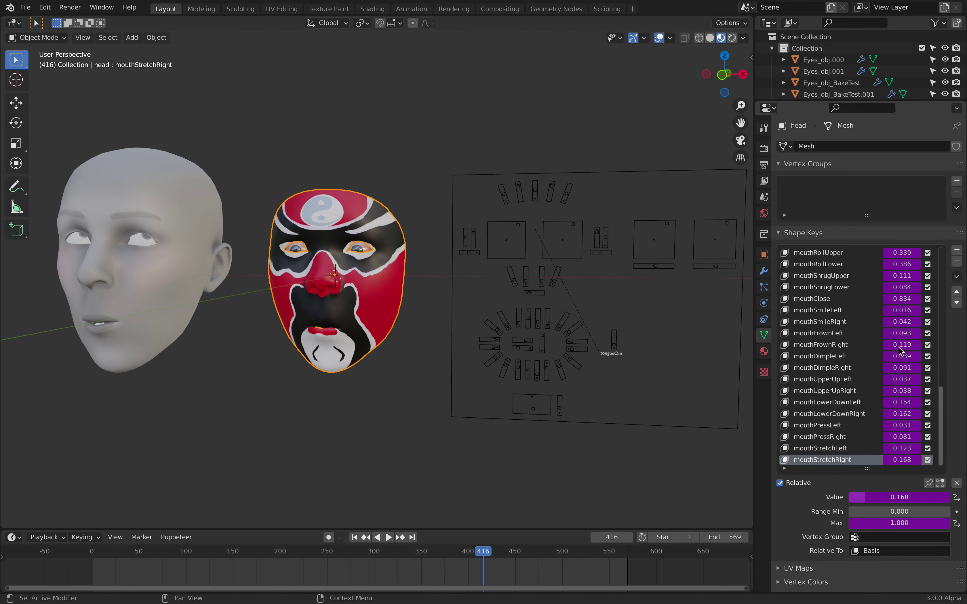
left_click_drag(942, 402, 941, 240)
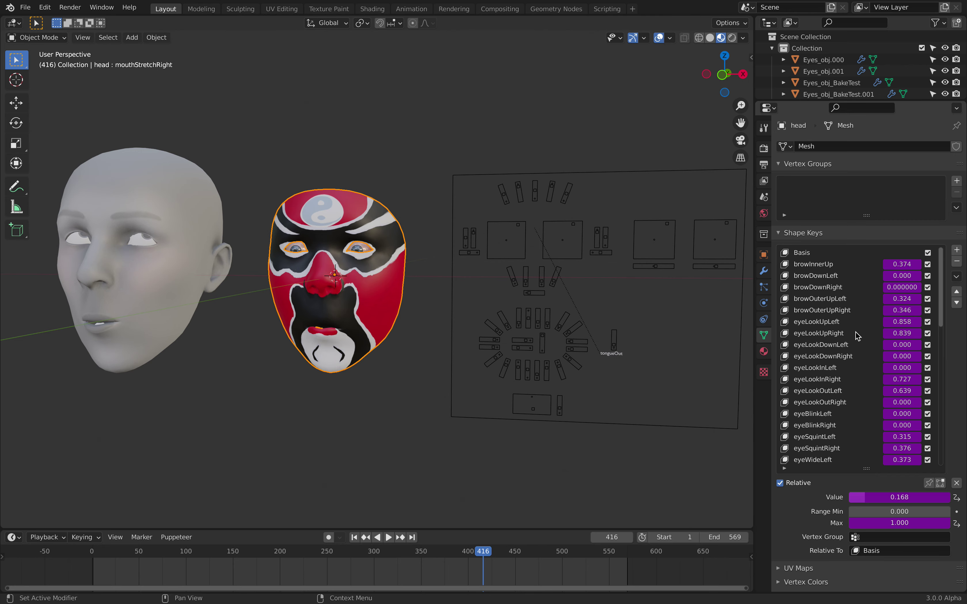
scroll(524, 266, "up", 3)
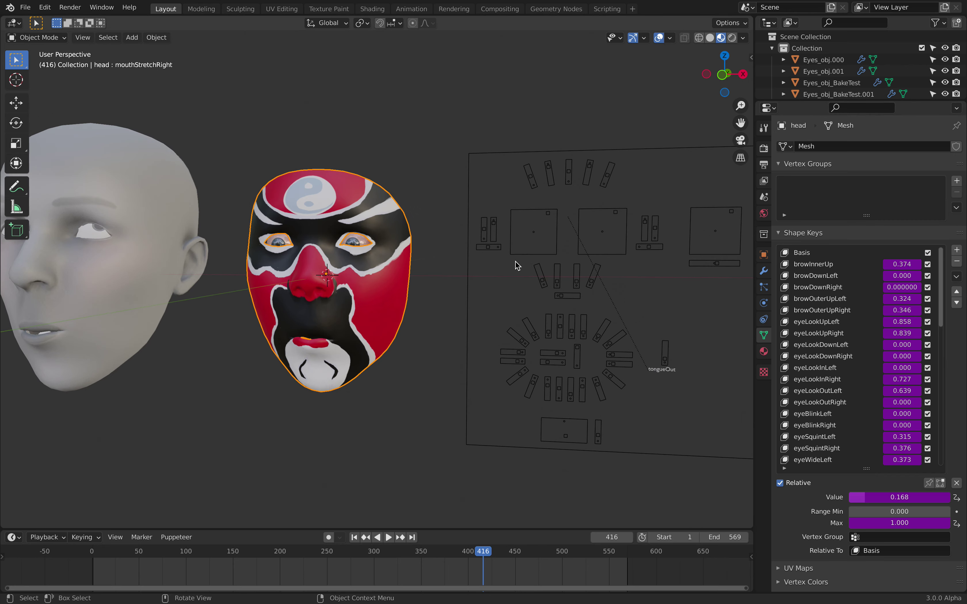
scroll(471, 261, "down", 1)
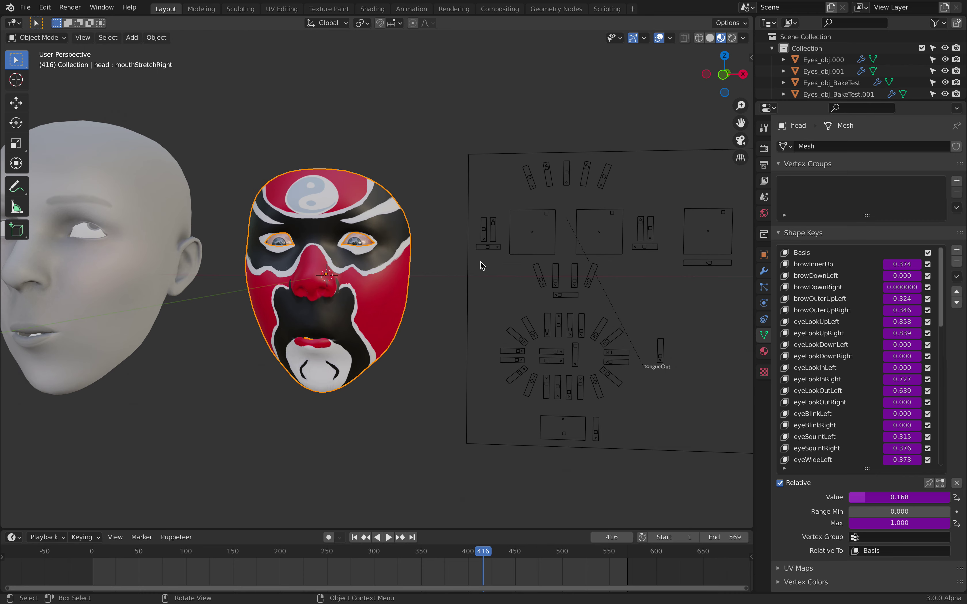
middle_click_drag(482, 266, 404, 194)
left_click(399, 204)
- Play and scrub the animation to examine how the mask's shape key values follow the rig's sliders
left_click(388, 537)
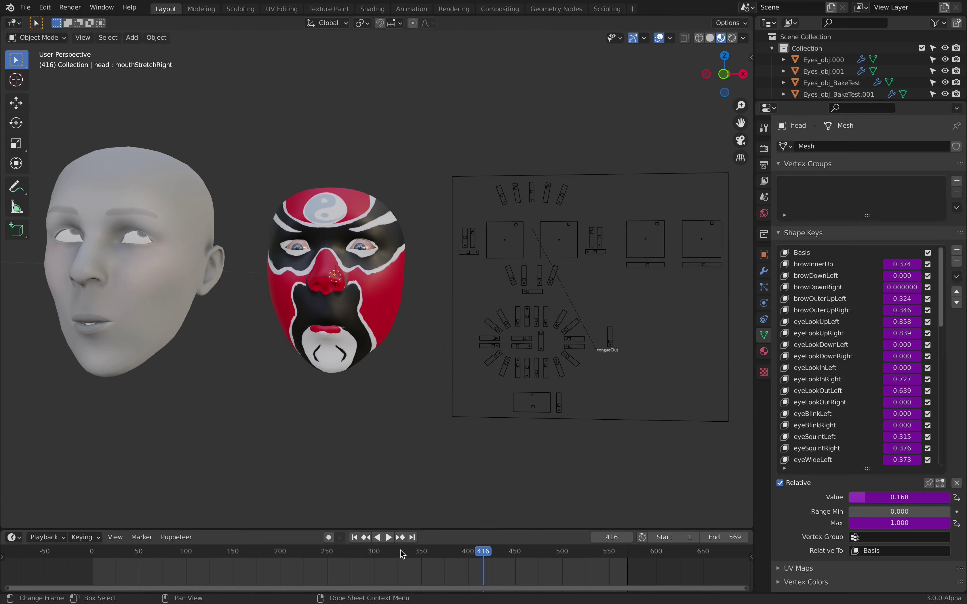
left_click_drag(411, 556, 160, 554)
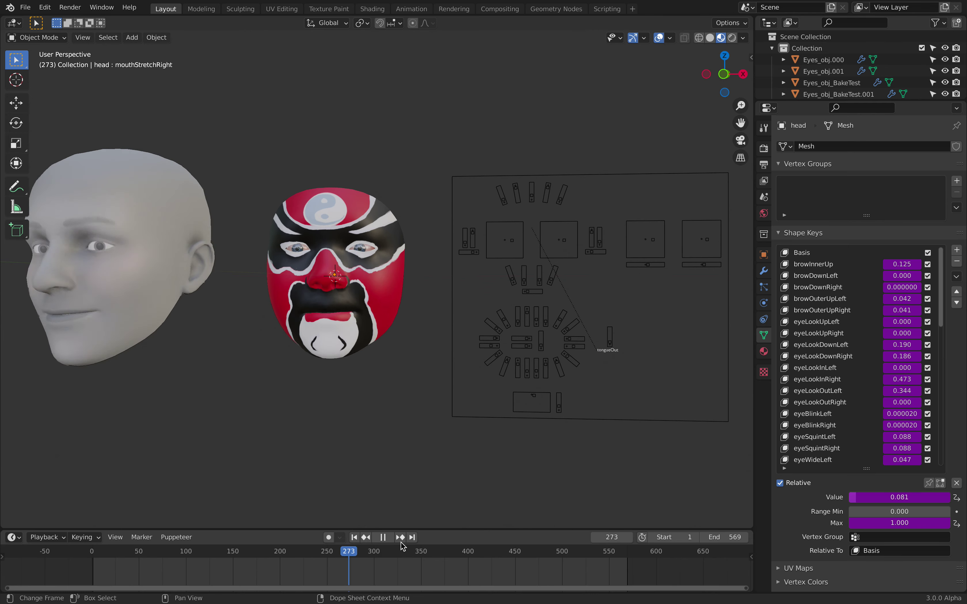
key("Escape")
left_click_drag(543, 556, 520, 550)
key("space")
left_click_drag(548, 555, 468, 554)
left_click_drag(527, 553, 482, 551)
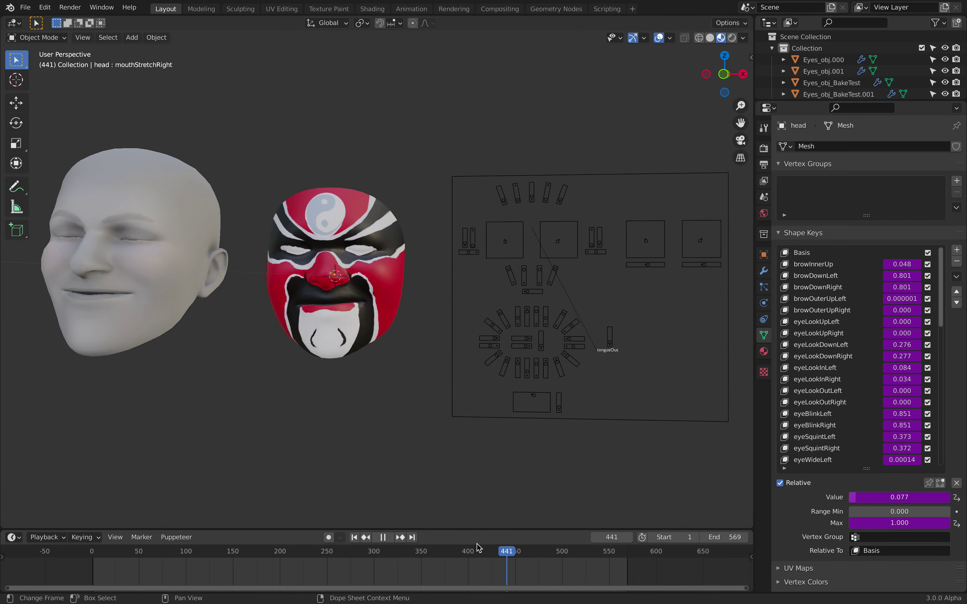
key("space")
middle_click_drag(336, 346, 337, 354)
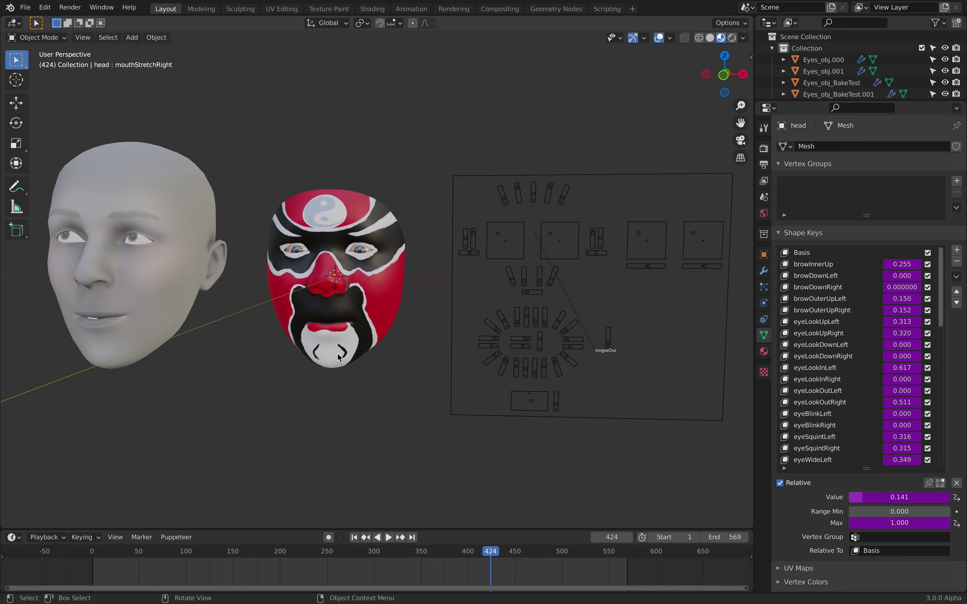
left_click_drag(527, 556, 559, 555)
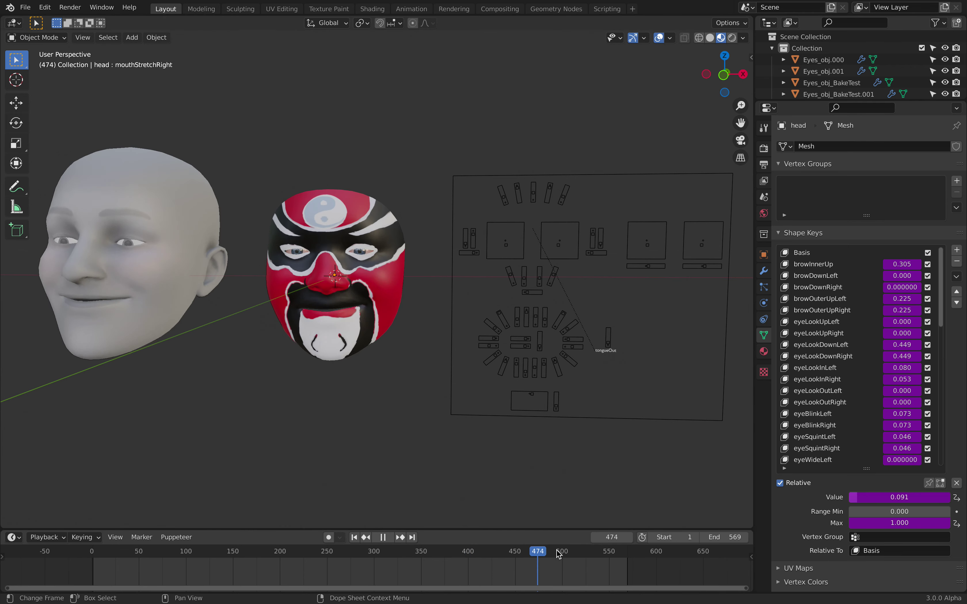
left_click_drag(431, 550, 325, 552)
key("space")
- Select the grey head and play and scrub the animation to compare its keyed expressions with the mask's
left_click(132, 256)
middle_click_drag(256, 279, 280, 286)
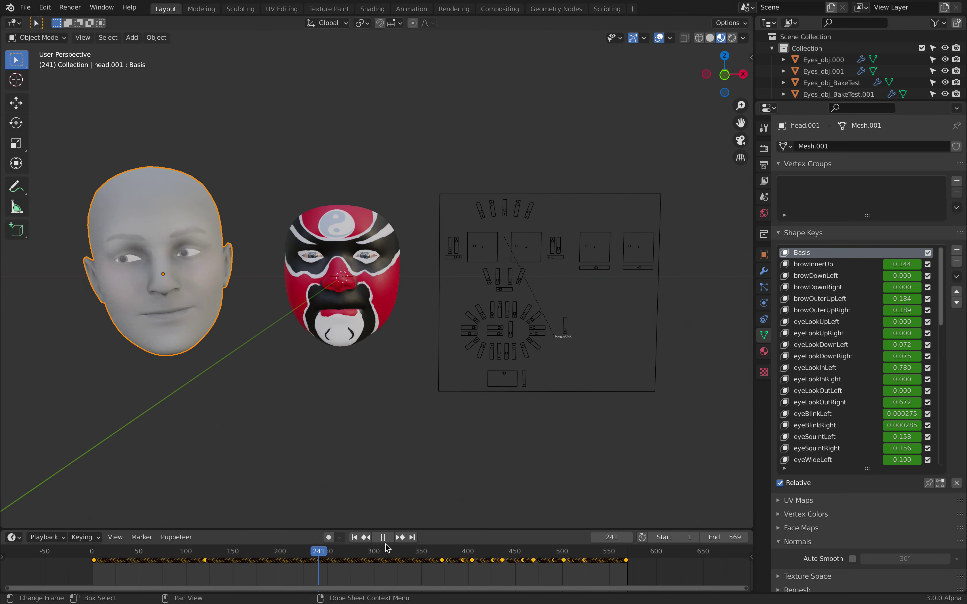
key("space")
left_click_drag(494, 547, 402, 551)
left_click(395, 177)
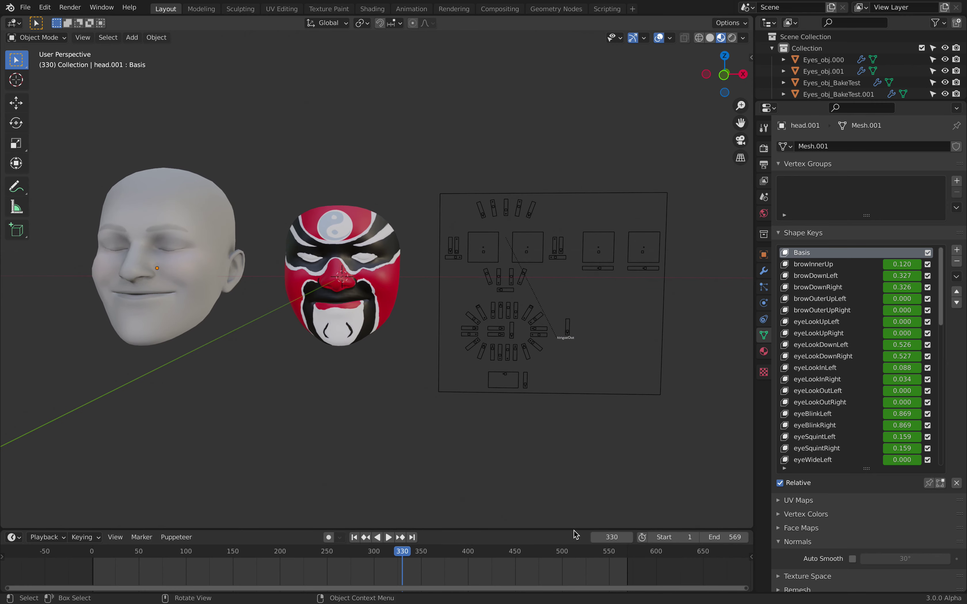
key("space")
left_click_drag(547, 556, 403, 554)
key("space")
left_click_drag(547, 555, 580, 556)
middle_click_drag(479, 357, 504, 323)
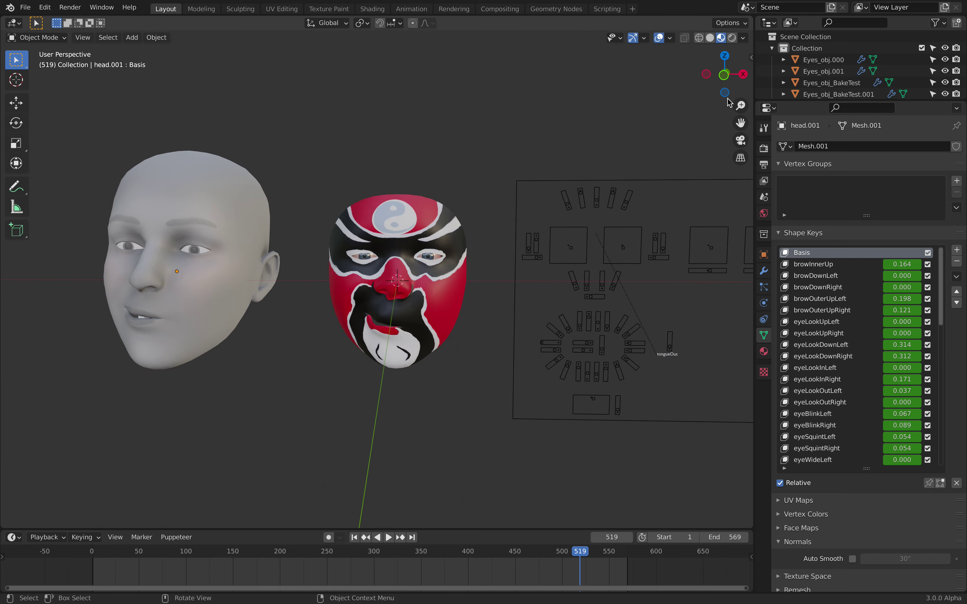
- Enlarge the Outliner to show more of the collection, and widen the properties area
left_click_drag(755, 101, 755, 160)
left_click_drag(755, 109, 719, 109)
mouse_move(505, 155)
middle_mouse_down()
mouse_move(520, 160)
mouse_move(503, 161)
middle_mouse_up()
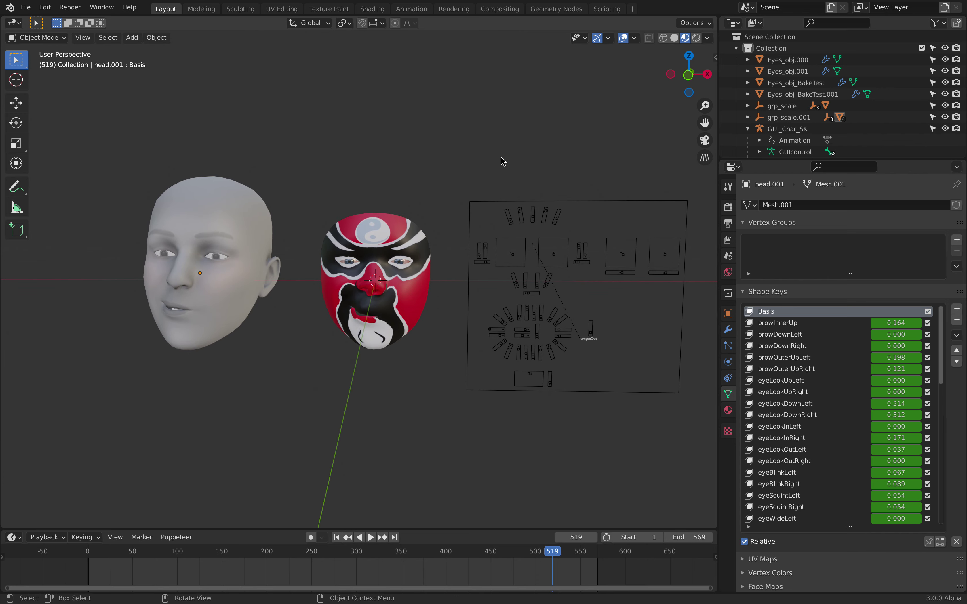
- Play the animation and examine the grey head, mask and slider rig from several angles
middle_click_drag(451, 262, 396, 500)
left_click(450, 556)
key("space")
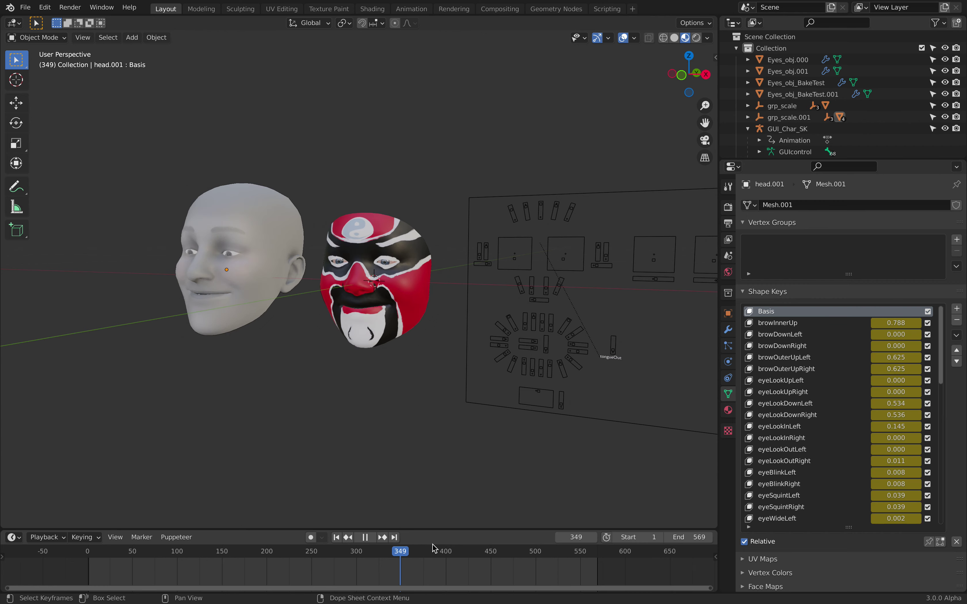
mouse_move(494, 503)
middle_mouse_down()
mouse_move(474, 367)
mouse_move(503, 519)
middle_mouse_up()
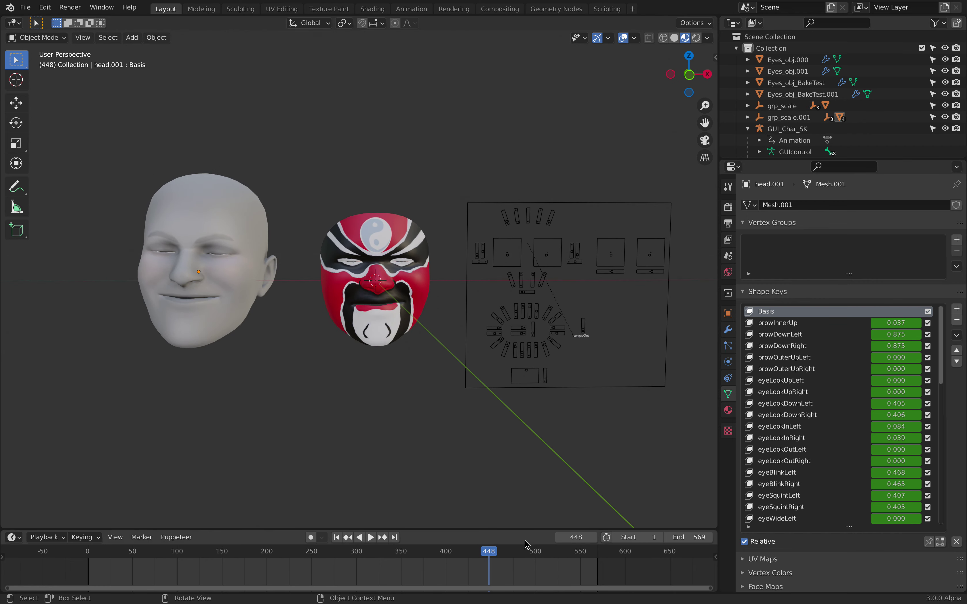
mouse_move(528, 553)
left_mouse_down()
mouse_move(511, 554)
mouse_move(535, 553)
left_mouse_up()
mouse_move(536, 440)
middle_mouse_down()
mouse_move(542, 454)
mouse_move(529, 428)
mouse_move(539, 426)
middle_mouse_up()
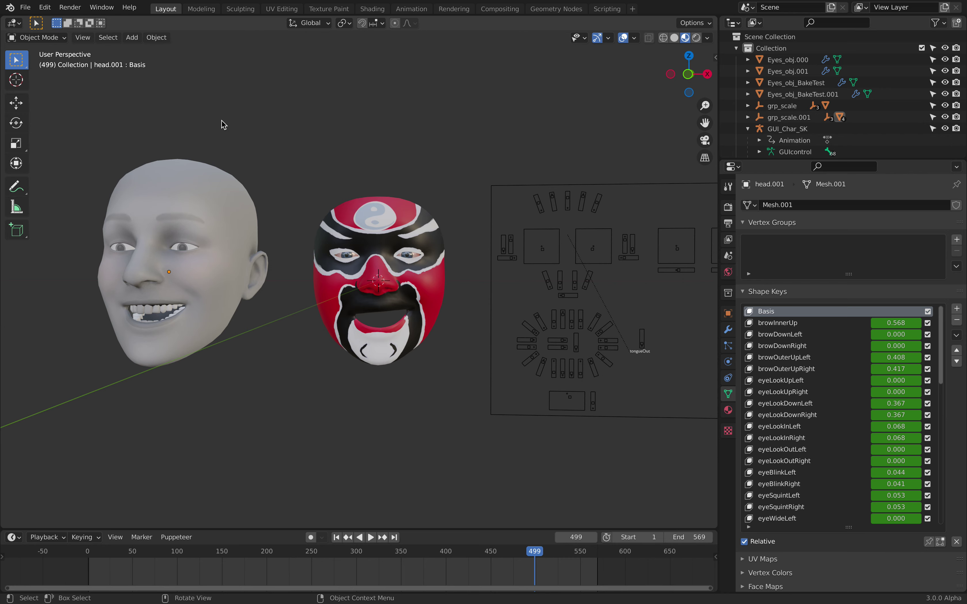
- Scrub and replay the animation between about frames 355 and 505 to compare both faces' expressions
middle_click_drag(247, 203, 442, 303)
scroll(546, 549, "down", 1)
left_click_drag(547, 550, 446, 554)
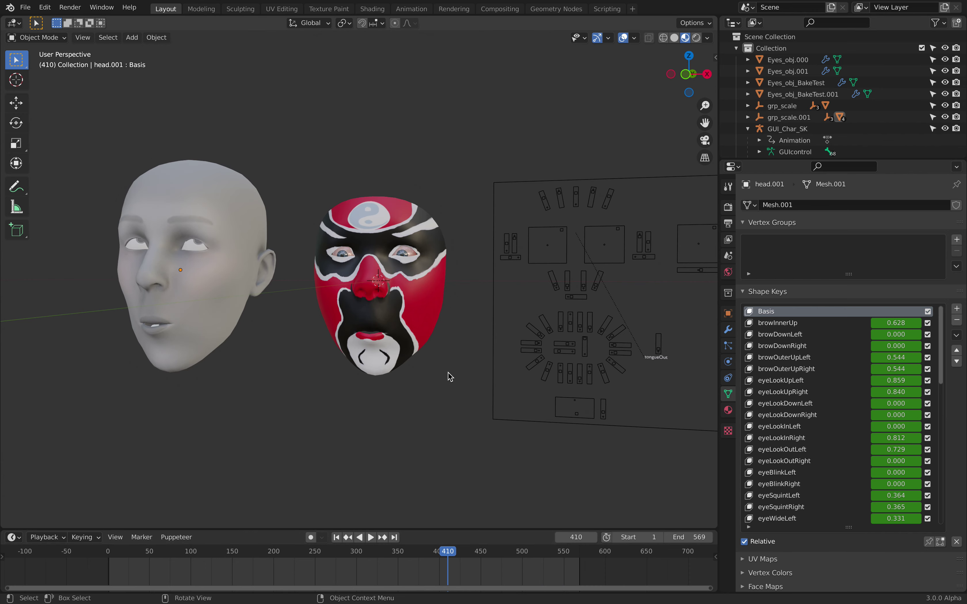
key("space")
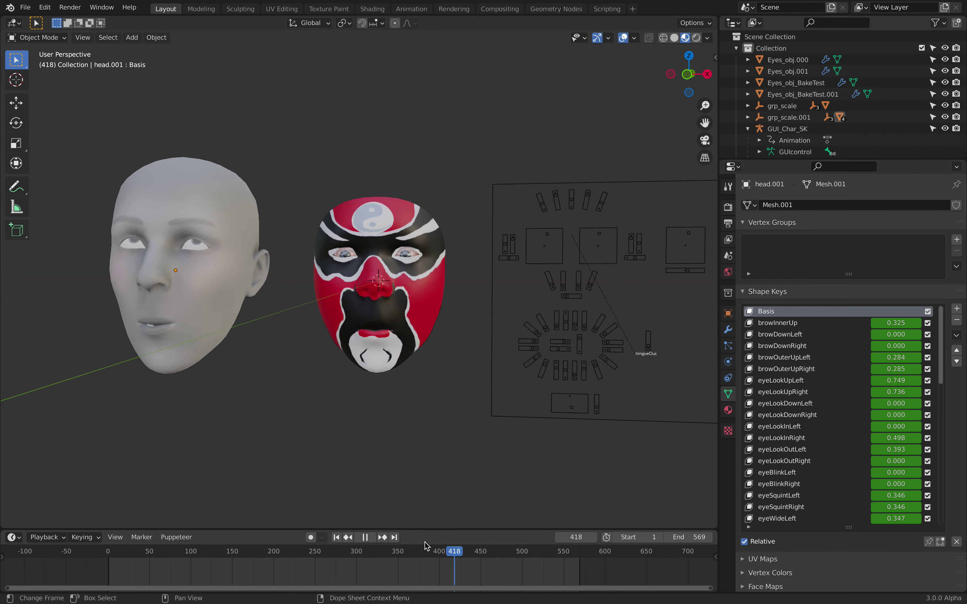
key("space")
left_click(440, 552)
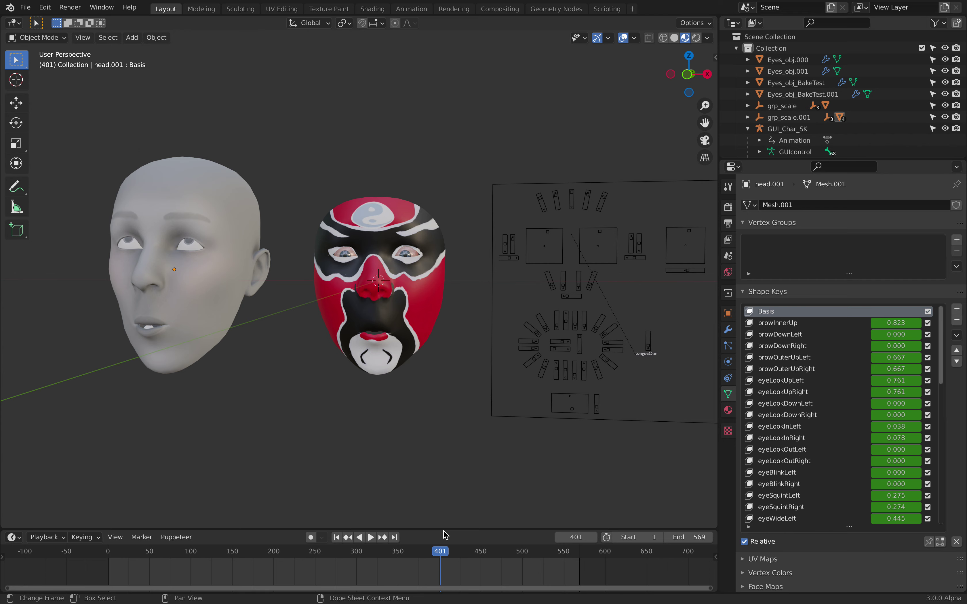
left_click_drag(485, 554, 458, 552)
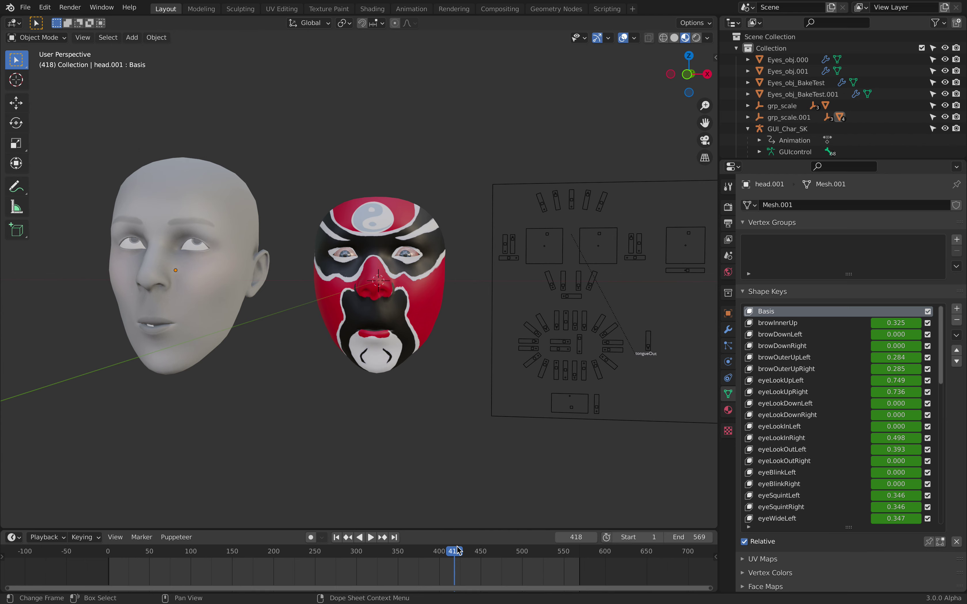
left_click_drag(478, 552, 387, 552)
key("space")
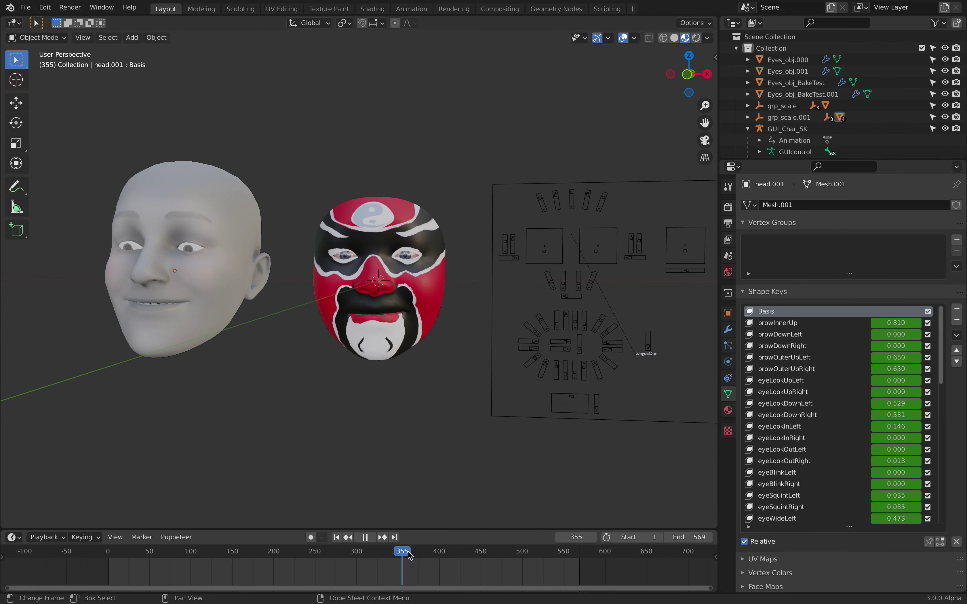
left_click_drag(492, 552, 529, 526)
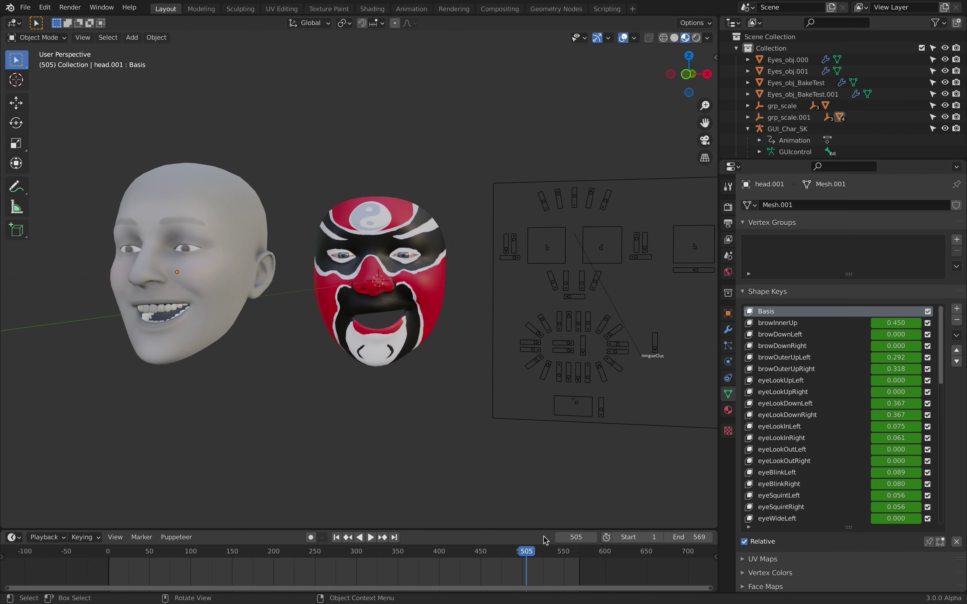
key("space")
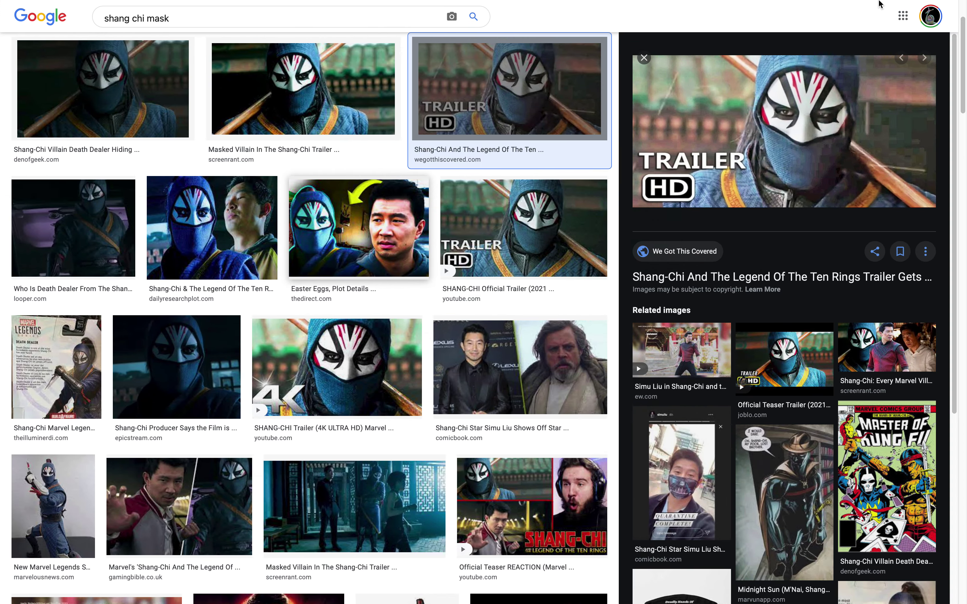
- Switch to Safari and open deepmotion.com in a new tab
mouse_move(937, 4)
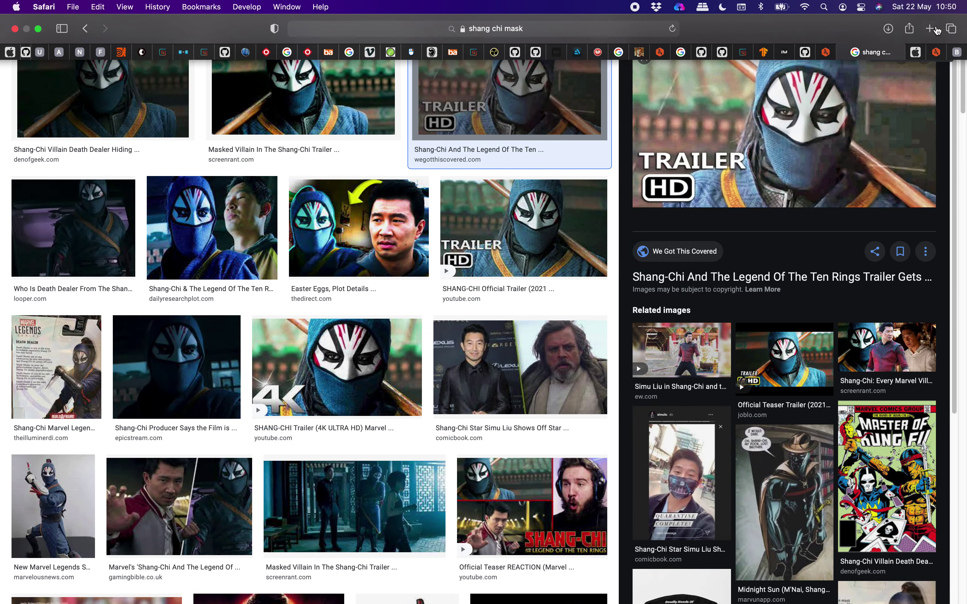
left_click(930, 28)
type("deepmotion.com")
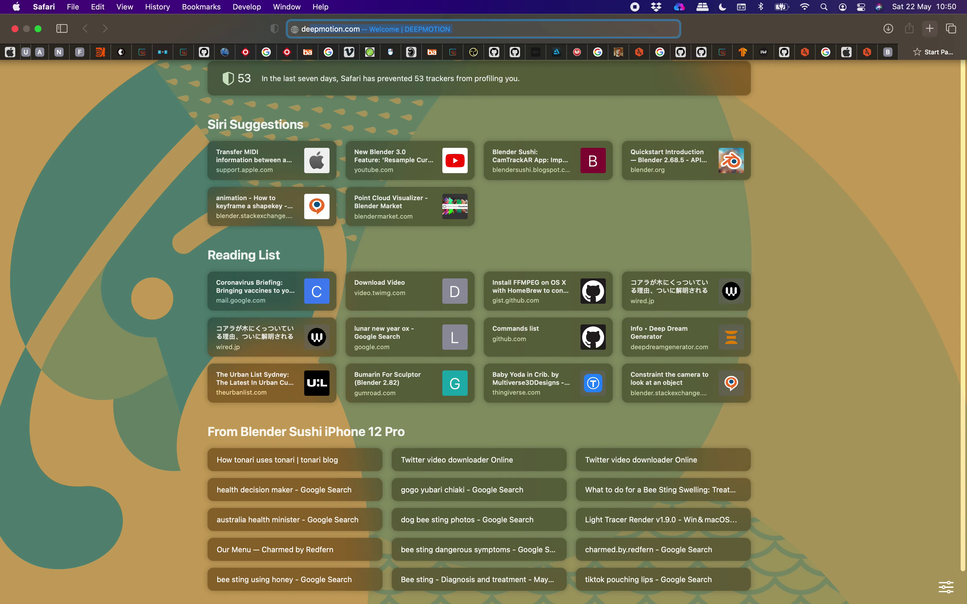
key("Return")
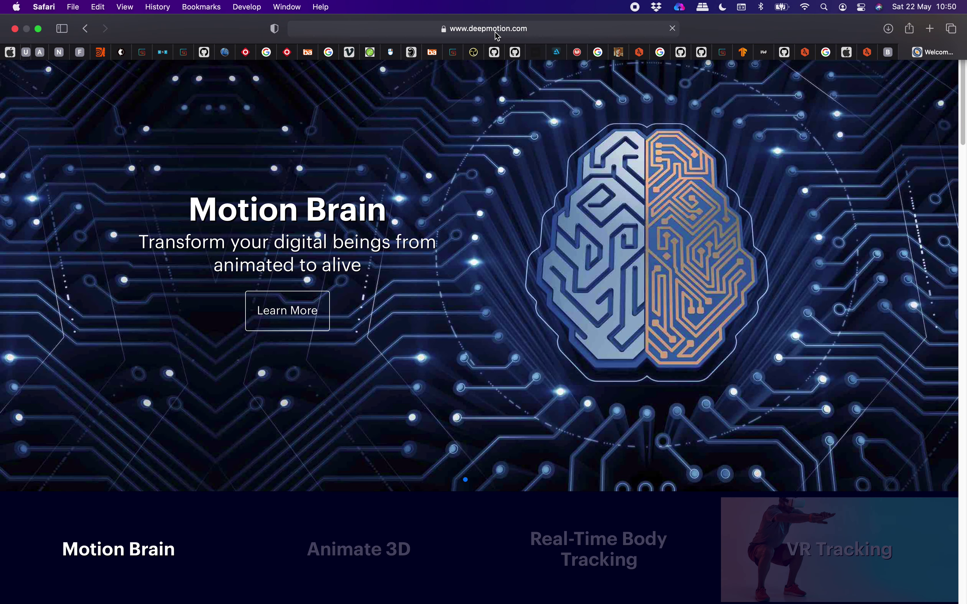
- Look at the Animate 3D feature on the DeepMotion home page
scroll(464, 304, "down", 5)
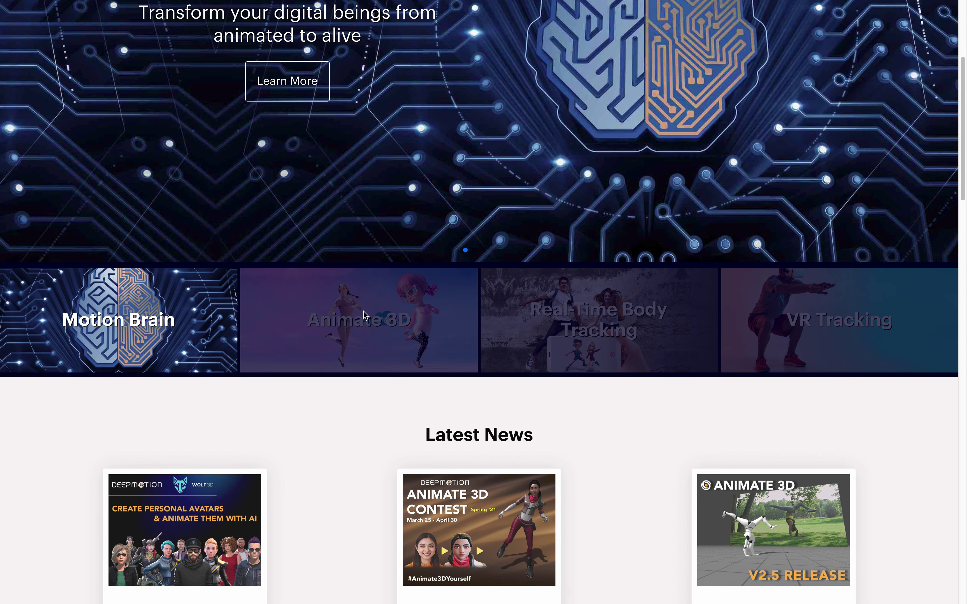
left_click(365, 316)
scroll(410, 267, "up", 5)
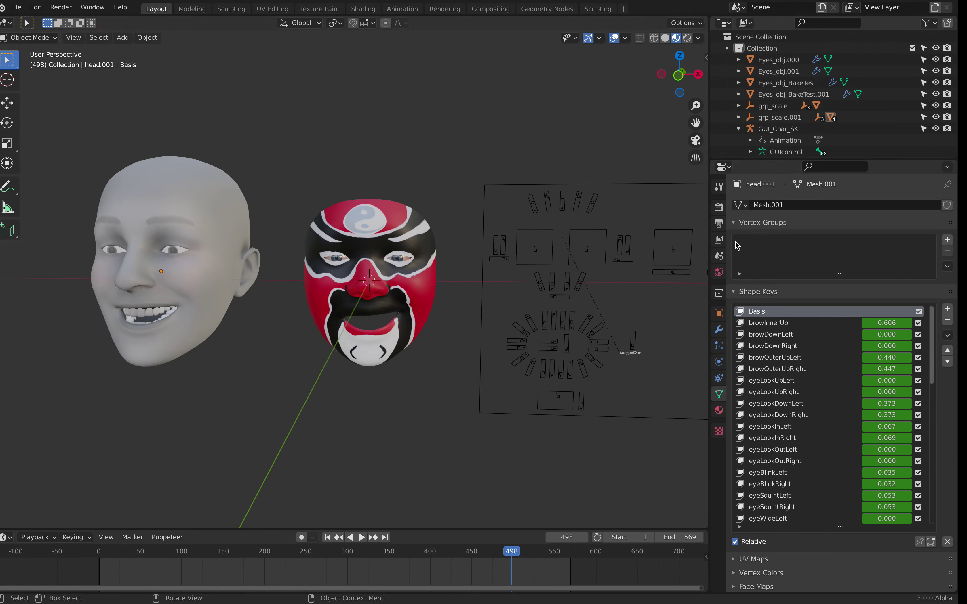
- Switch back to Blender and replay the animation from about frame 391, stopping at frame 445
left_click(432, 551)
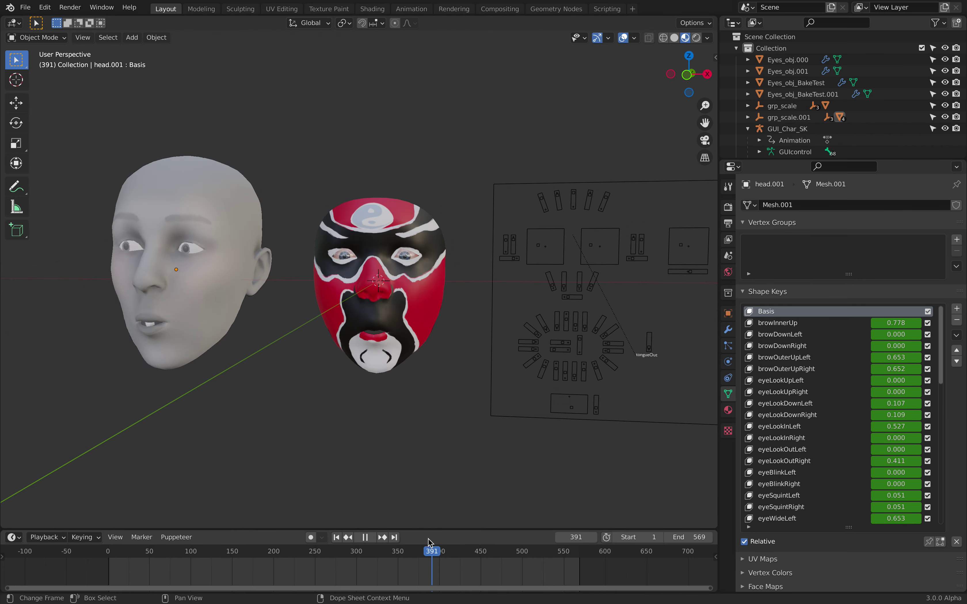
left_click_drag(492, 551, 462, 529)
key("space")
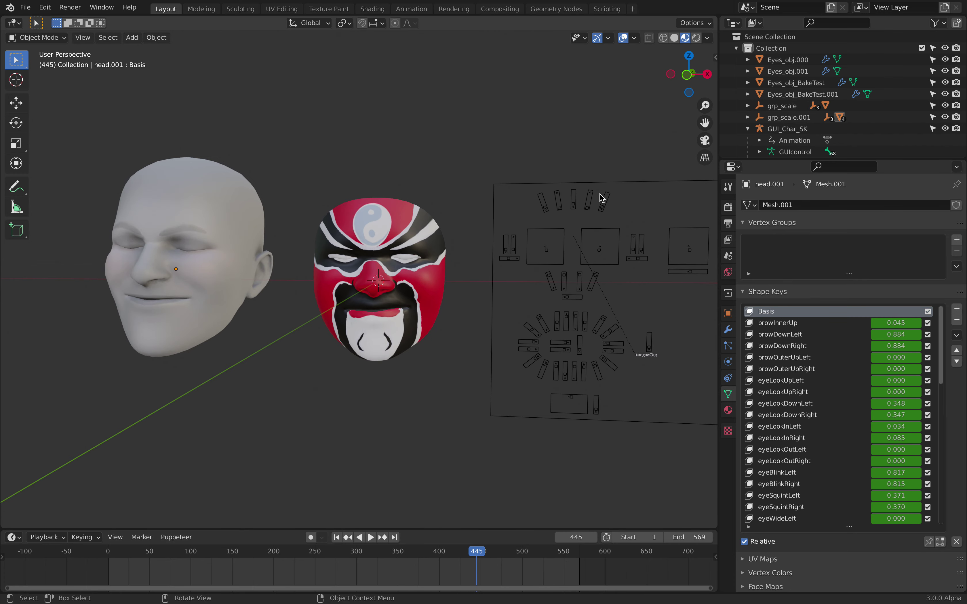
- Select the GUI_Char_SK rig
left_click(605, 183)
middle_click_drag(653, 173, 679, 188)
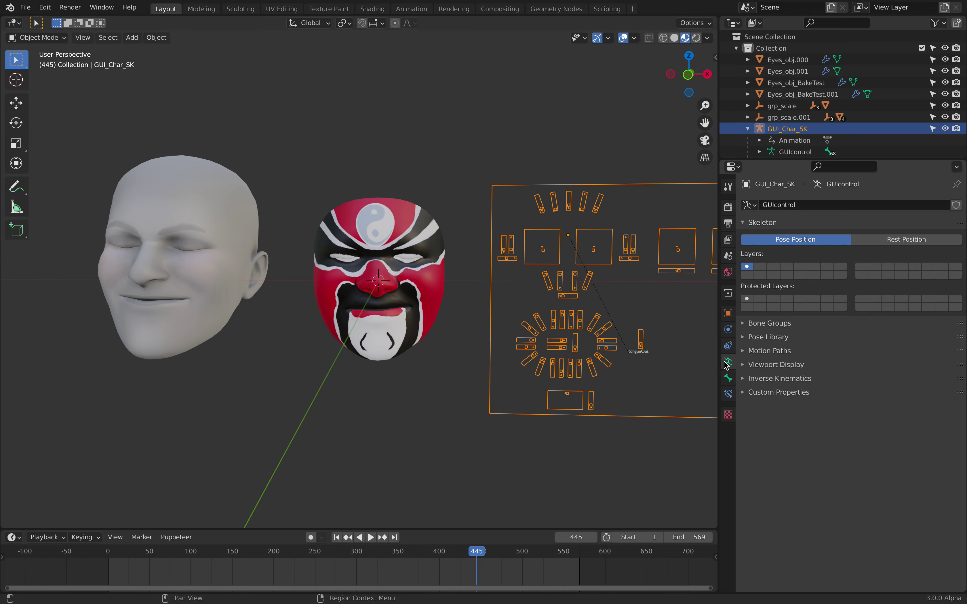
- Show the ReveRig Animation Retargeting settings beside the model, widen the 3D viewport and deselect the control rig
left_click(715, 57)
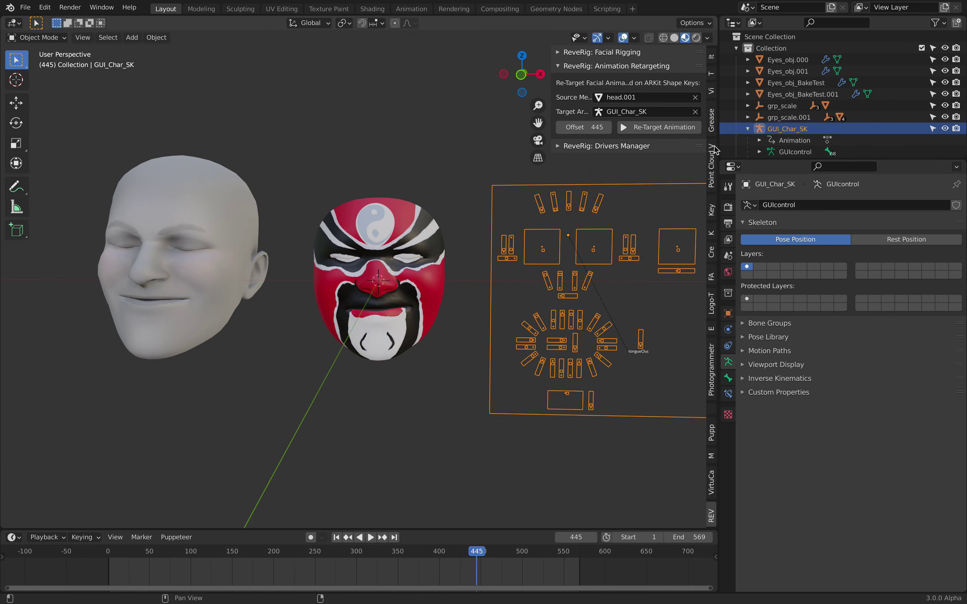
left_click_drag(718, 146, 768, 146)
middle_click_drag(559, 199, 524, 194)
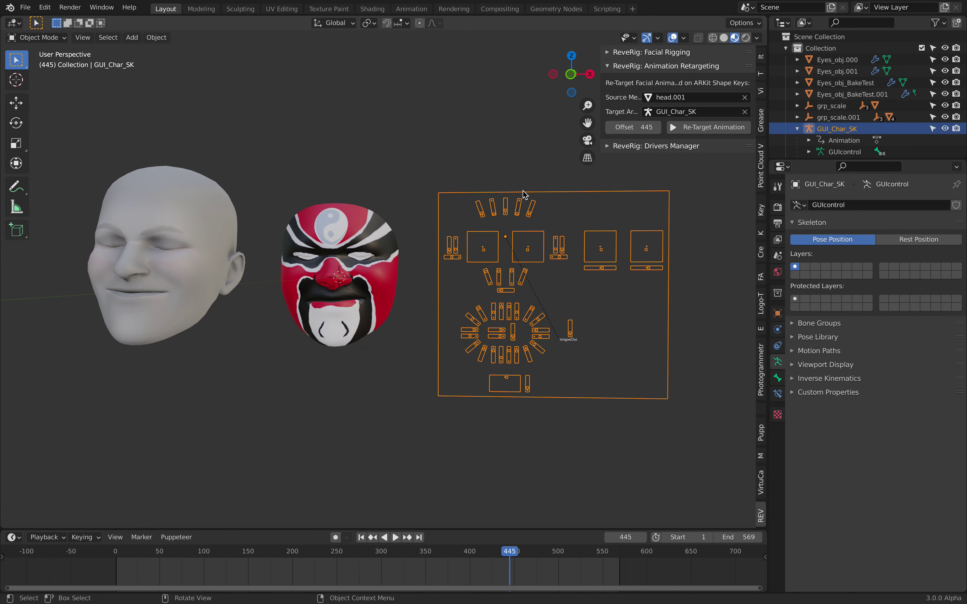
left_click(524, 185)
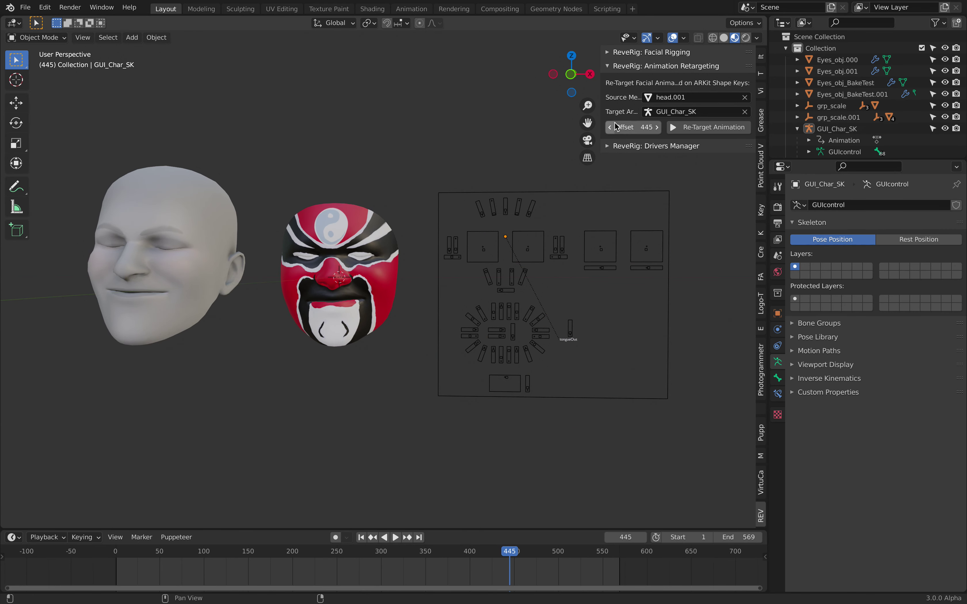
- Examine the shape key values of the grey source head, head.001, and compare them with those of the mask
left_click(201, 196)
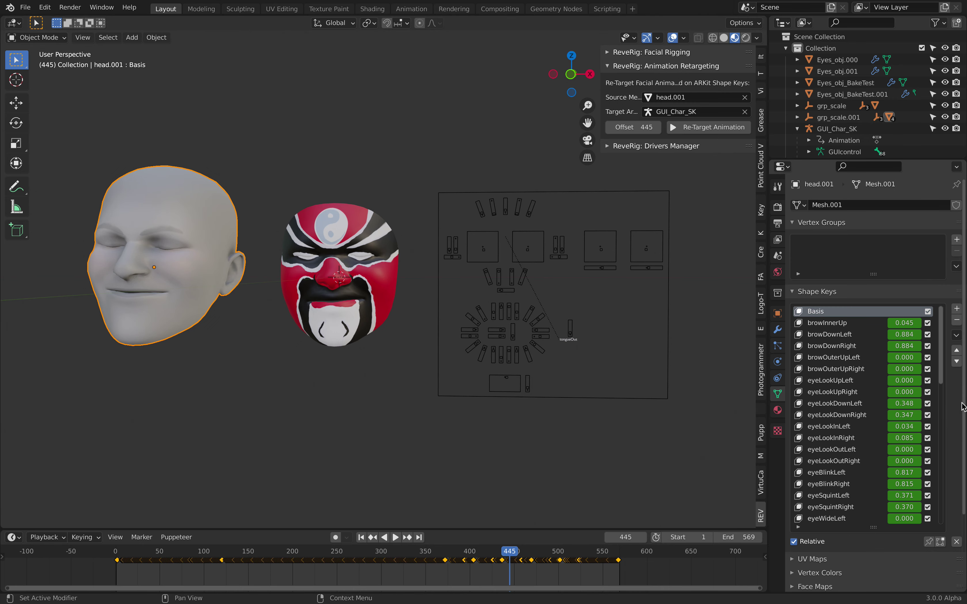
scroll(895, 434, "down", 5)
scroll(895, 433, "down", 7)
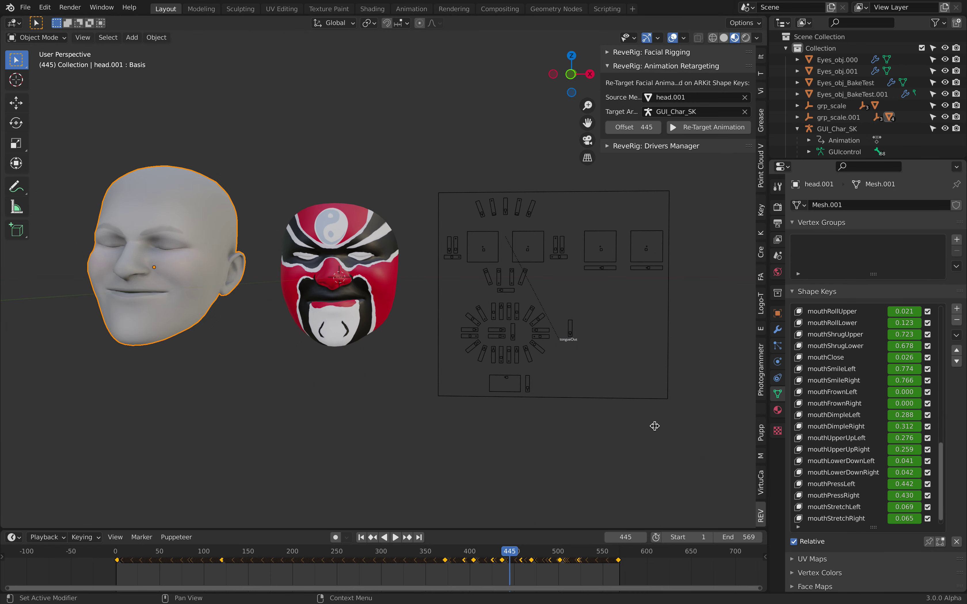
left_click(357, 233)
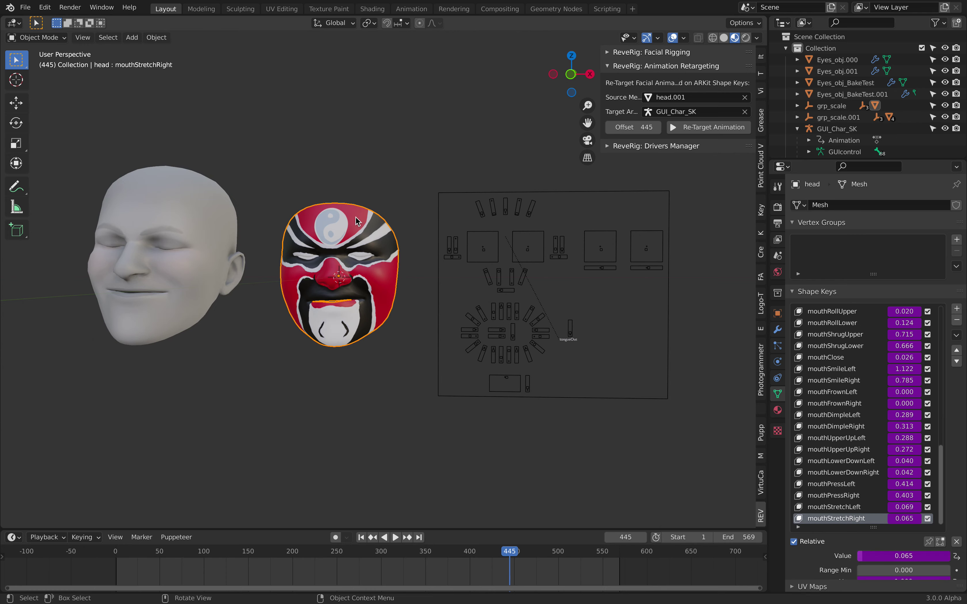
left_click(175, 209)
scroll(901, 380, "up", 1)
scroll(719, 364, "up", 1)
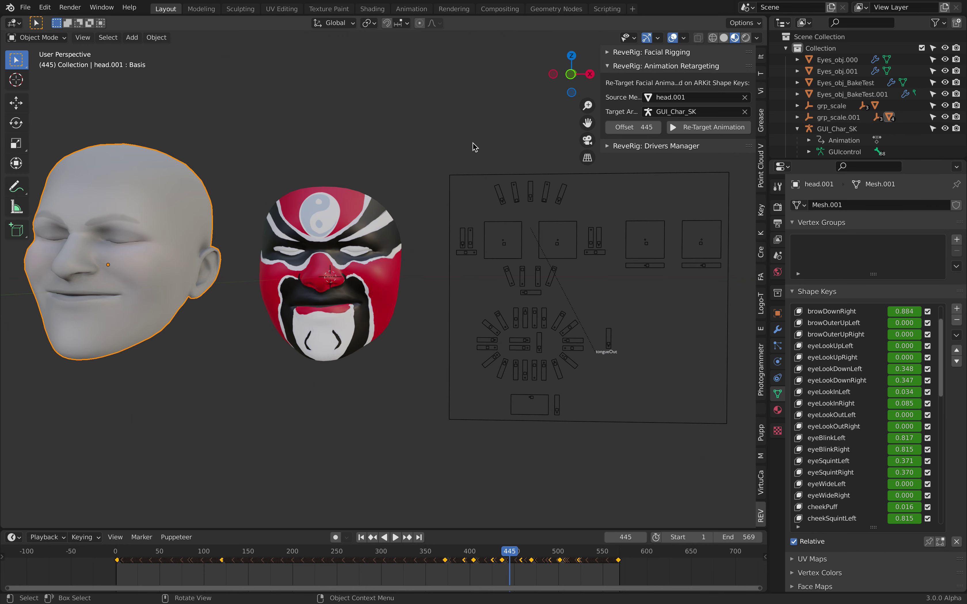
- Select the mask and look through its driven shape key values alongside the head and control rig
left_click(376, 210)
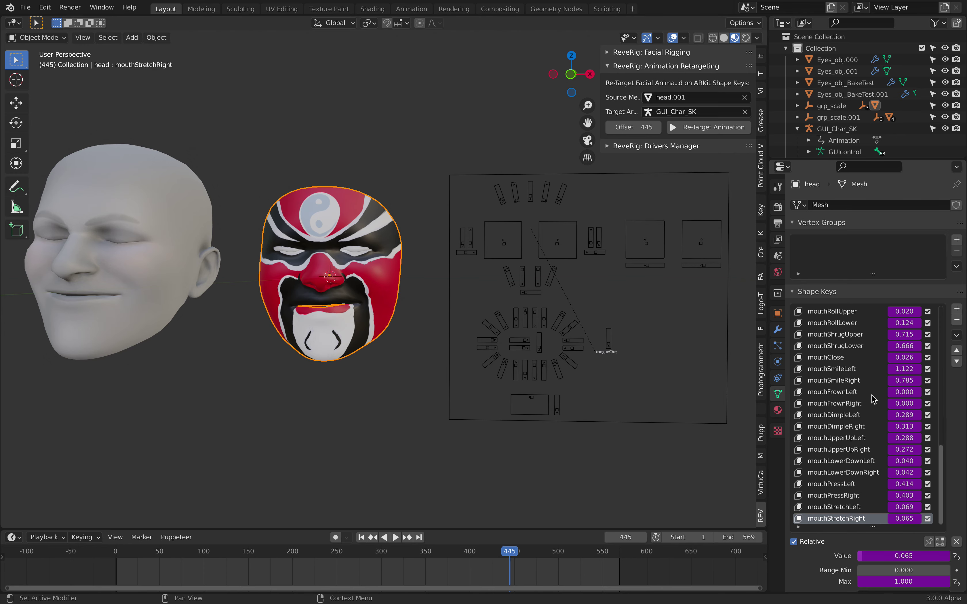
scroll(872, 399, "up", 6)
middle_click_drag(520, 224, 448, 158)
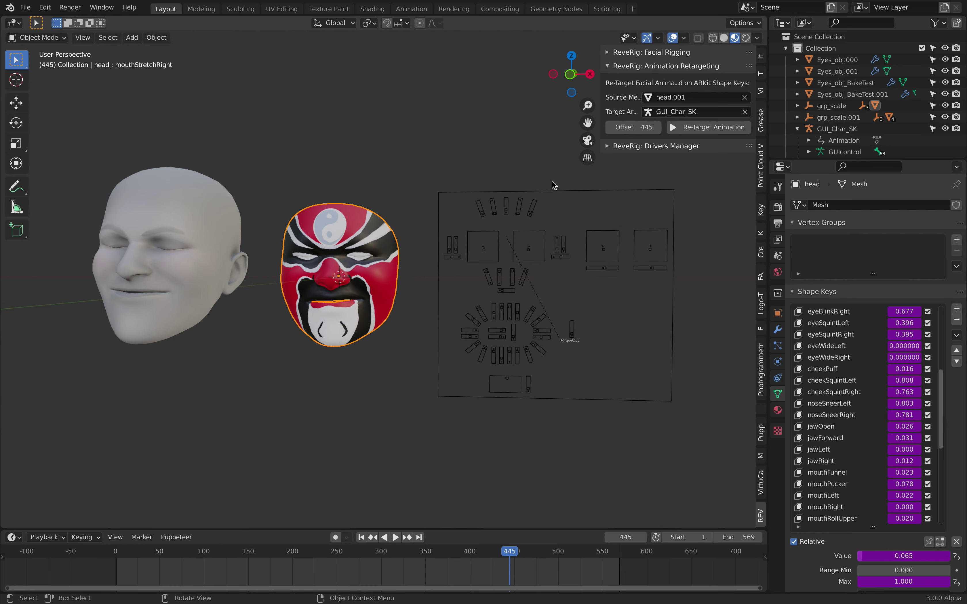
middle_click_drag(464, 218, 461, 244)
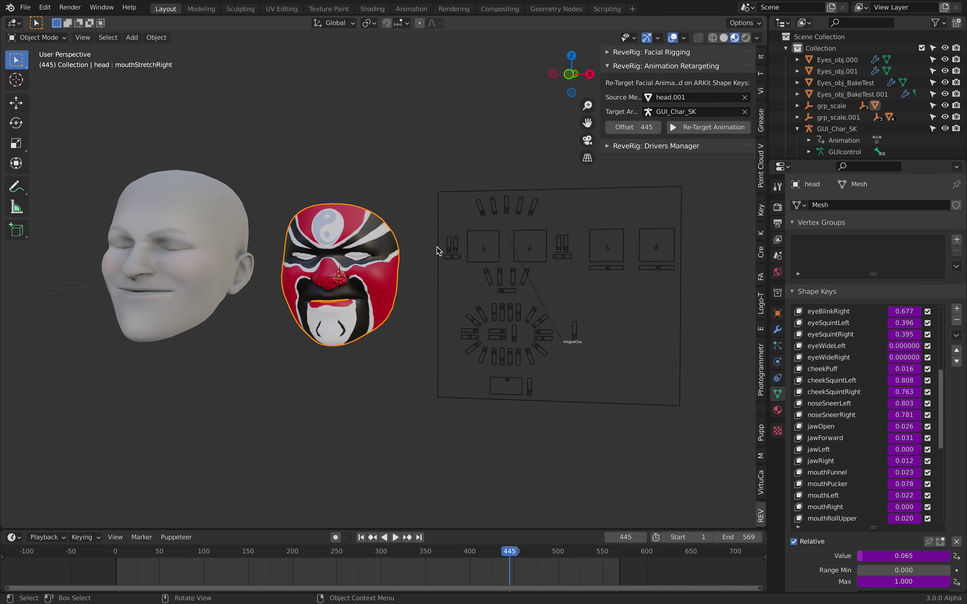